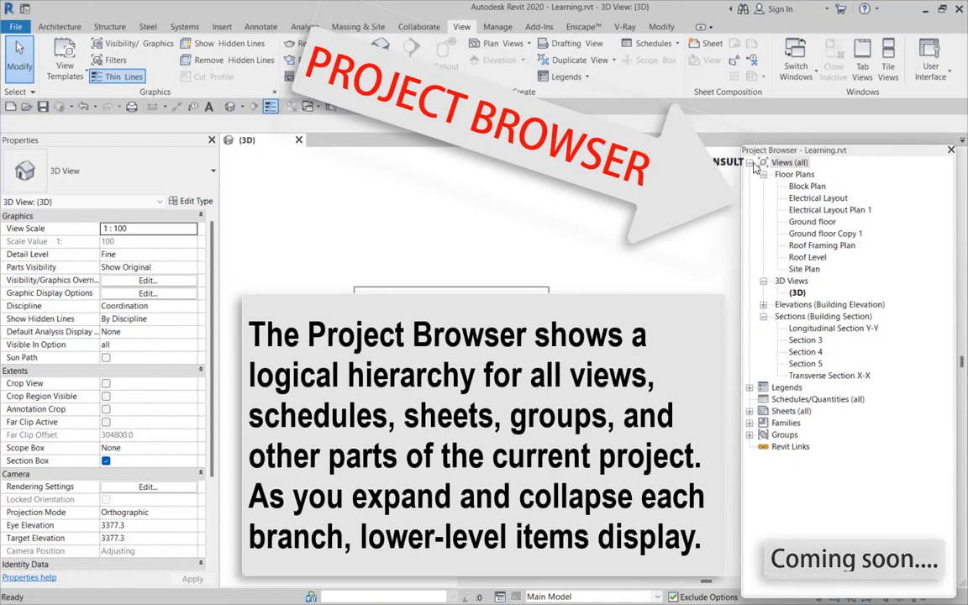
- Undock the Project Browser so that it floats over the edge of the drawing area
double_click(786, 162)
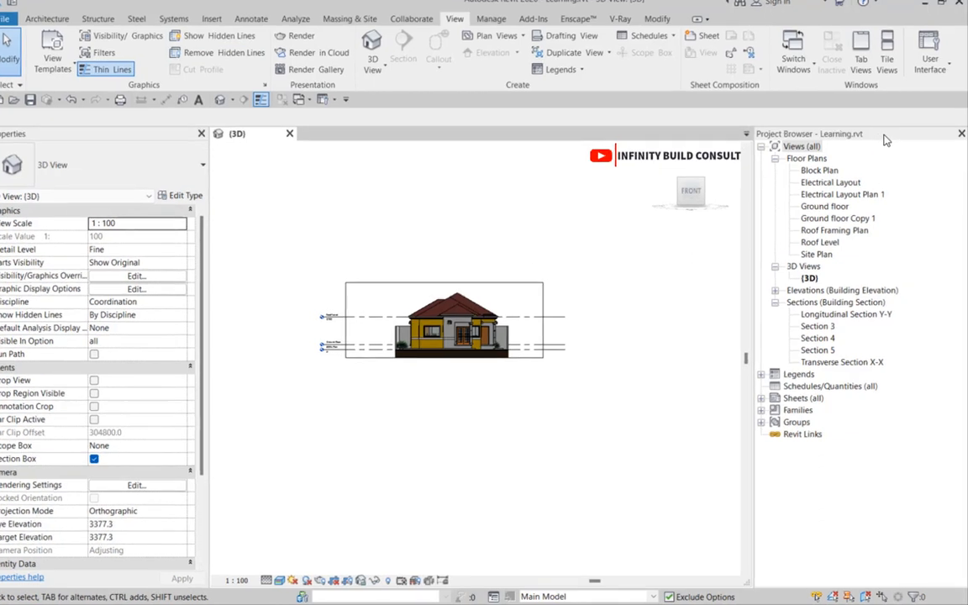
drag(885, 141, 871, 157)
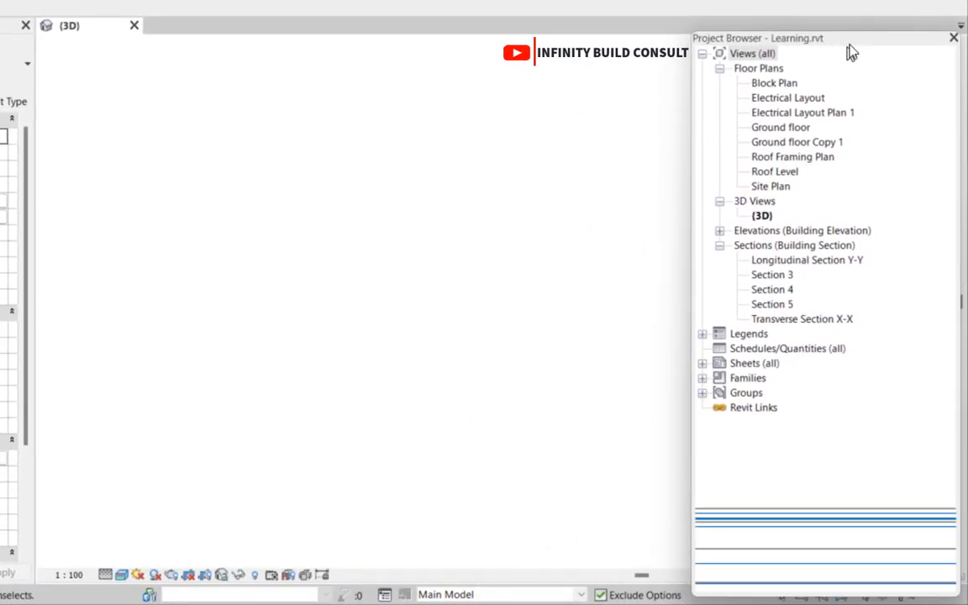
mouse_move(851, 52)
mouse_down()
mouse_move(884, 32)
mouse_move(861, 52)
mouse_move(848, 30)
mouse_move(851, 45)
mouse_up()
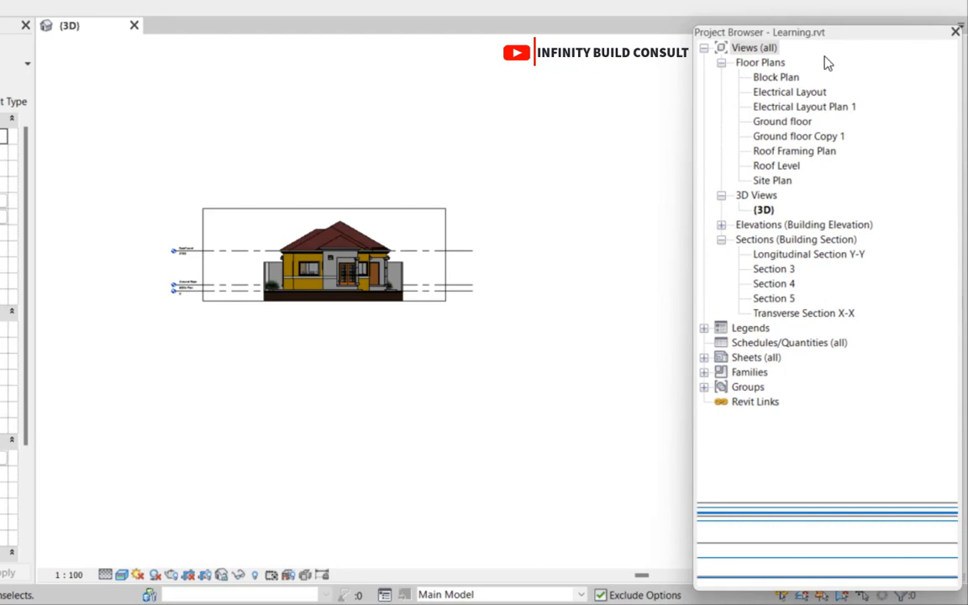
click(611, 267)
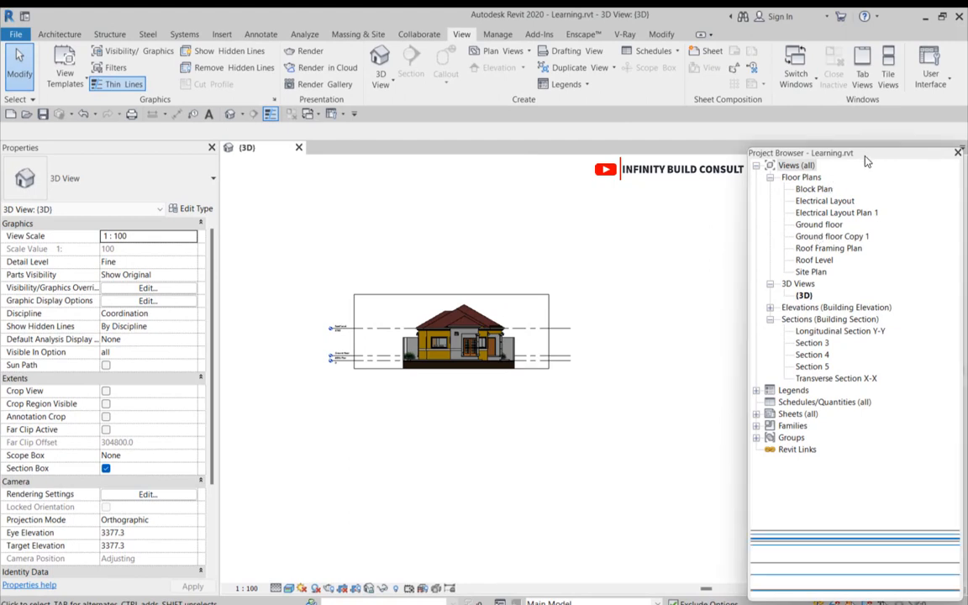
mouse_move(867, 161)
mouse_down()
mouse_move(866, 188)
mouse_move(862, 149)
mouse_move(909, 166)
mouse_move(956, 159)
mouse_move(905, 278)
mouse_move(900, 158)
mouse_move(867, 162)
mouse_move(871, 465)
mouse_move(868, 63)
mouse_move(865, 158)
mouse_move(896, 153)
mouse_move(899, 162)
mouse_move(862, 147)
mouse_move(859, 604)
mouse_move(853, 155)
mouse_move(856, 163)
mouse_up()
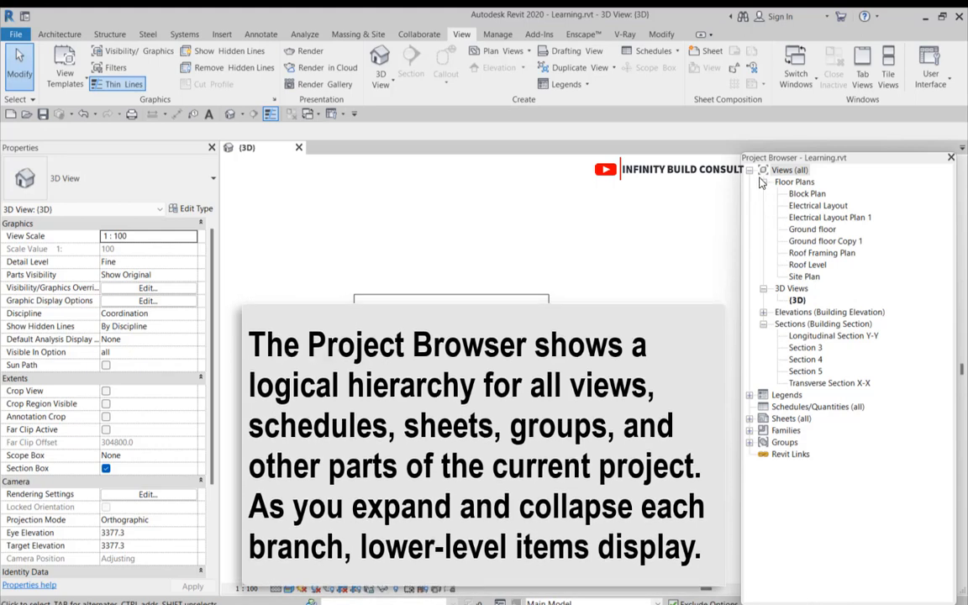
- Collapse the Views (all) branch of the Project Browser and expand it again to examine its hierarchy
double_click(793, 171)
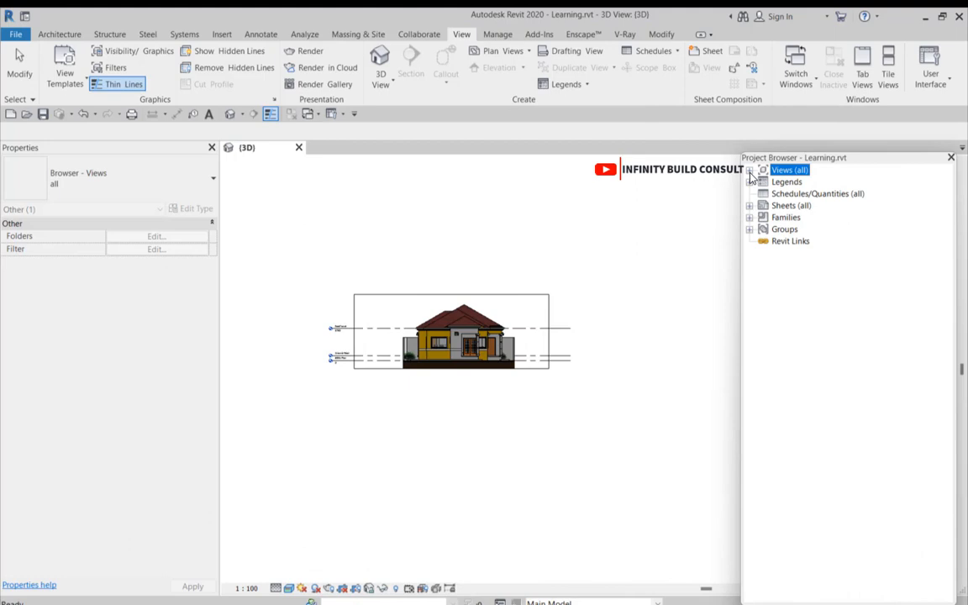
scroll(529, 340, up, 5)
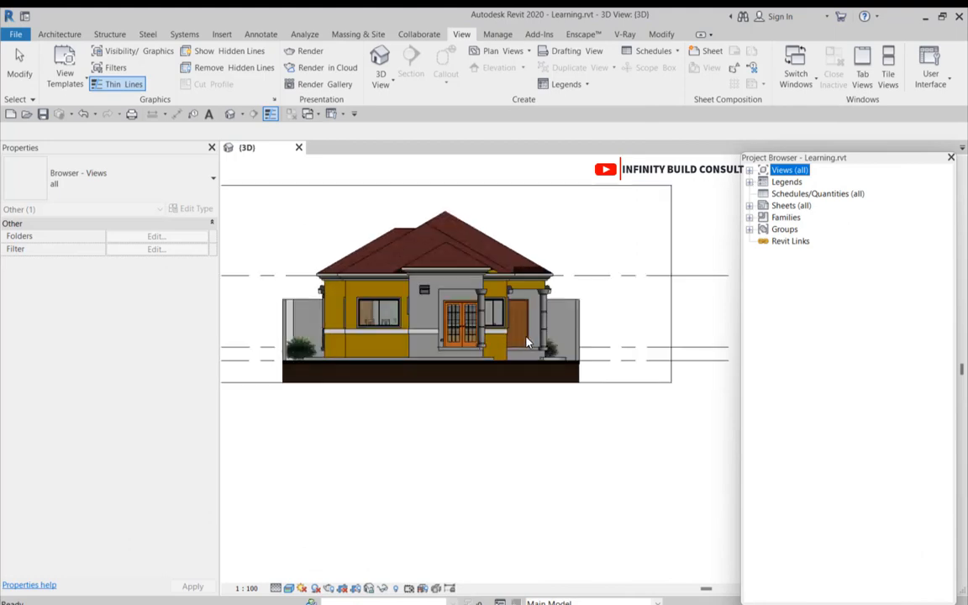
scroll(527, 342, down, 3)
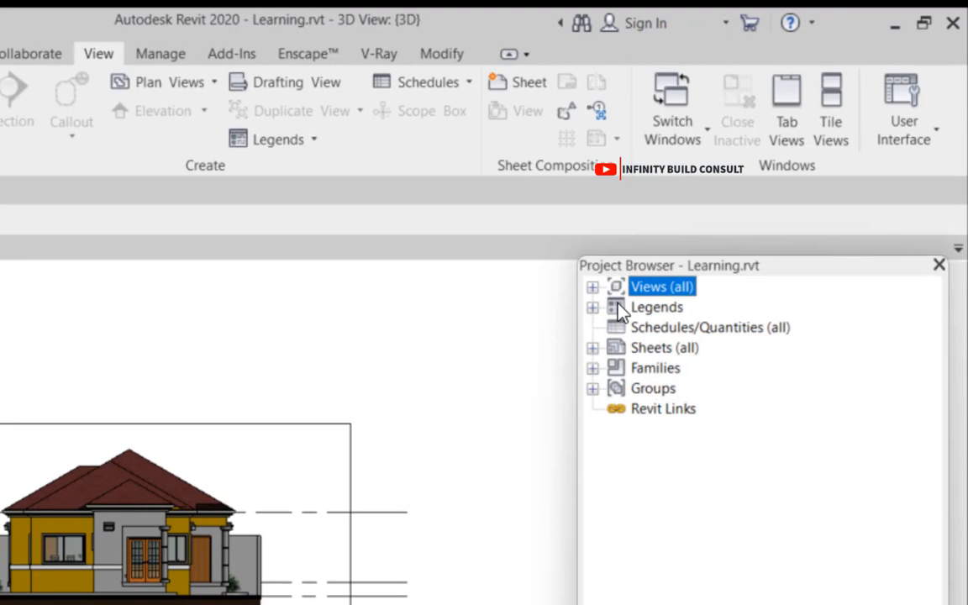
click(593, 287)
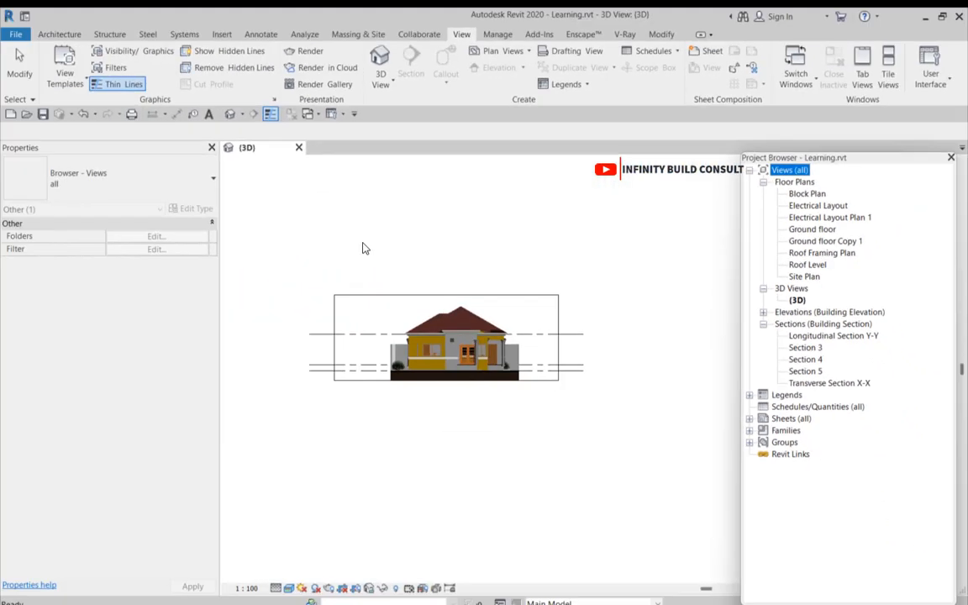
scroll(395, 283, up, 5)
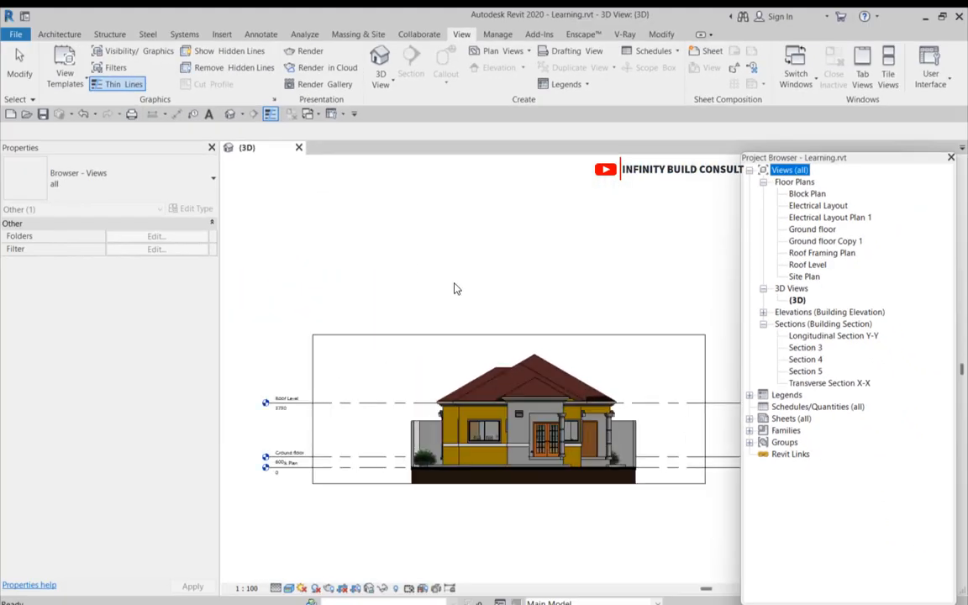
scroll(454, 288, down, 3)
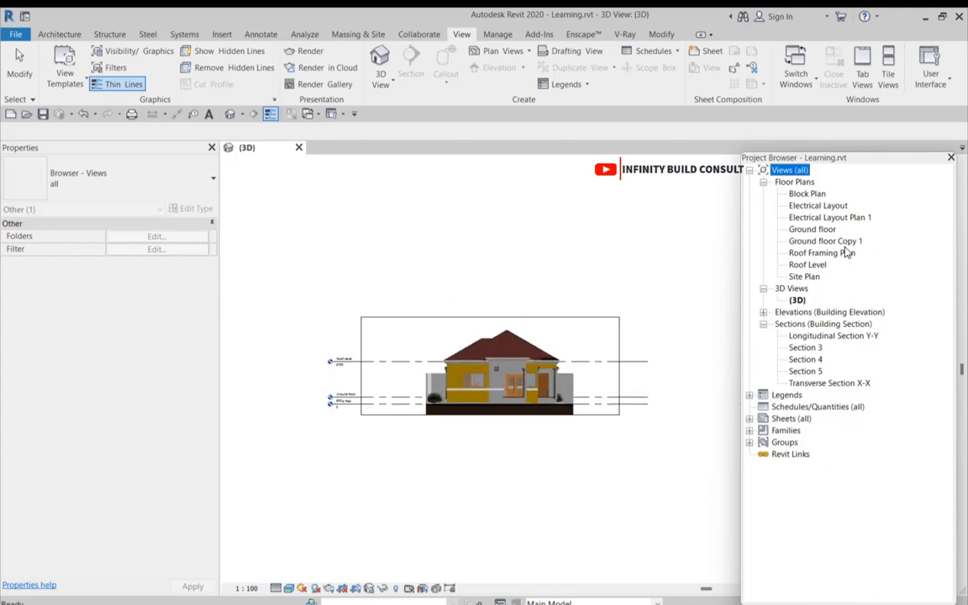
scroll(591, 267, up, 2)
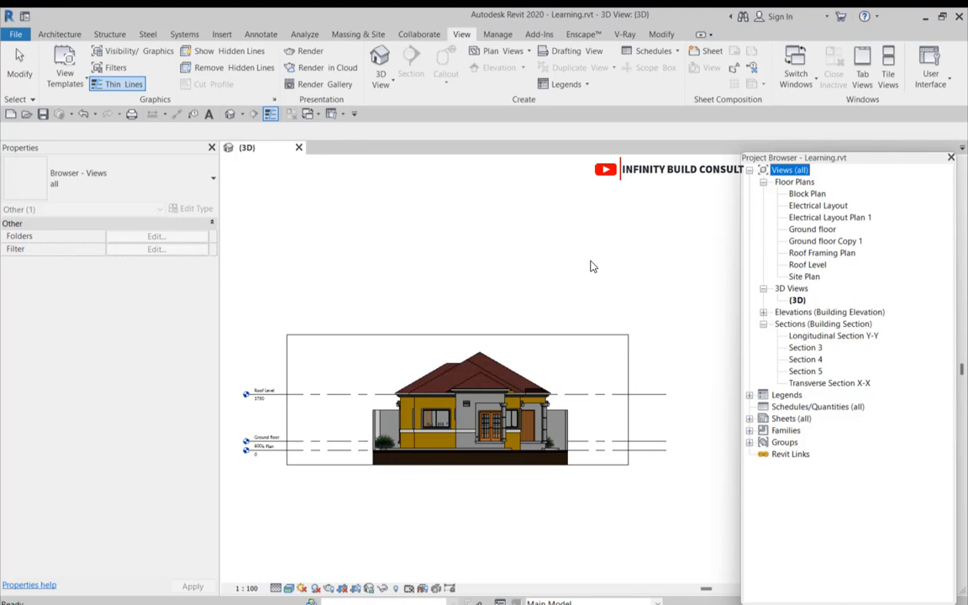
scroll(575, 309, down, 2)
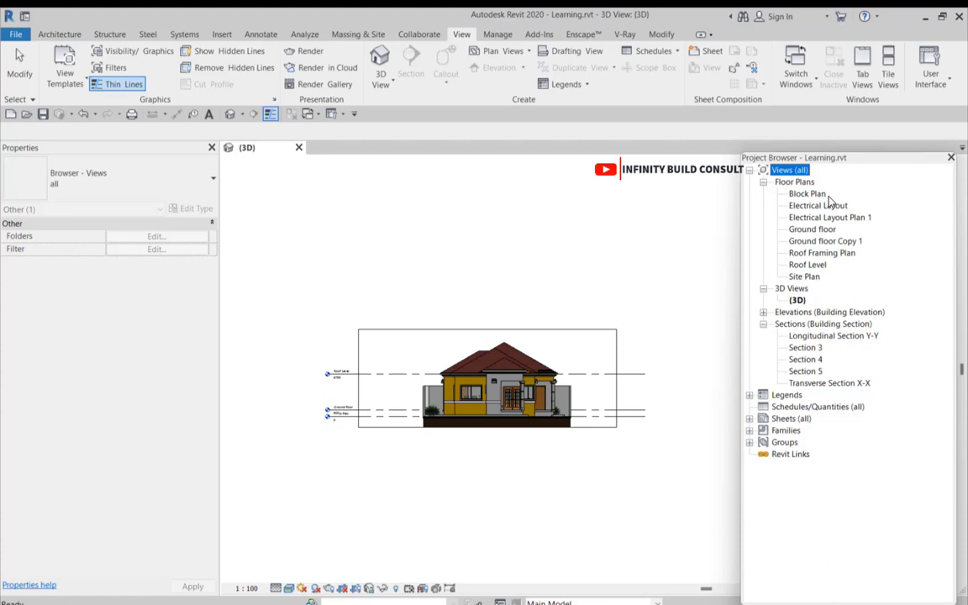
scroll(528, 384, up, 1)
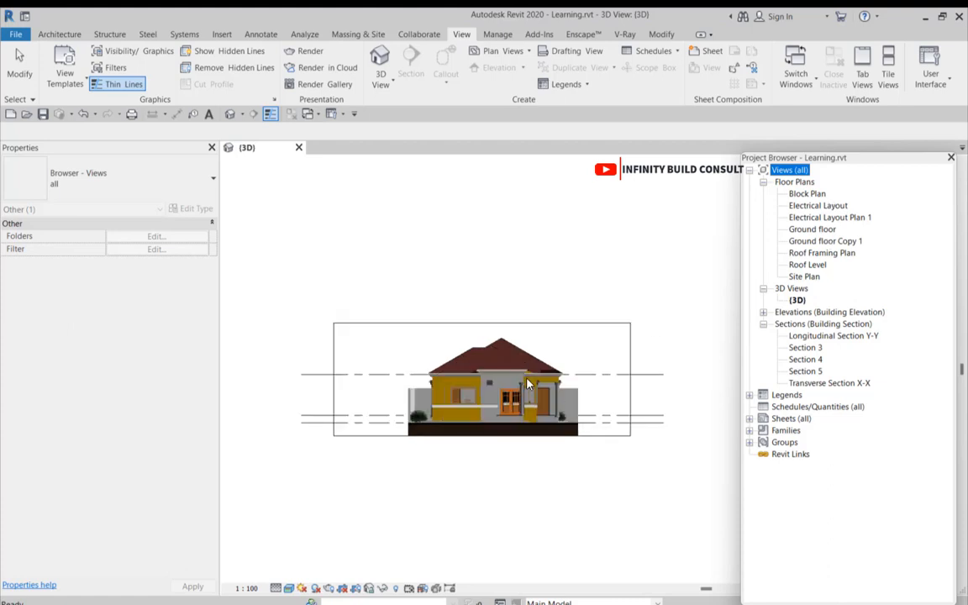
scroll(529, 391, up, 2)
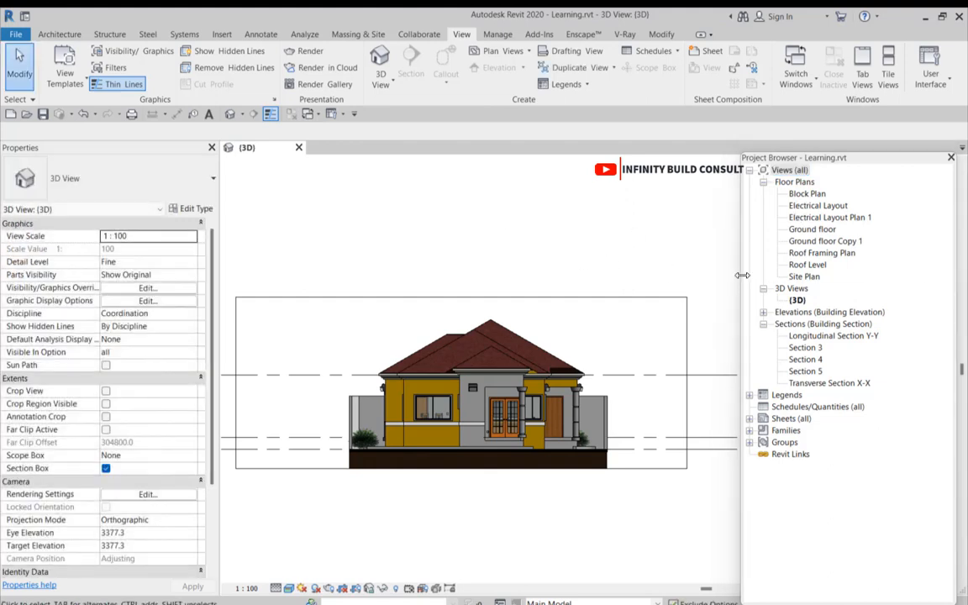
- Open the .Front View elevation from the Elevations branch and compare its level markers with the listed floor plans
click(763, 313)
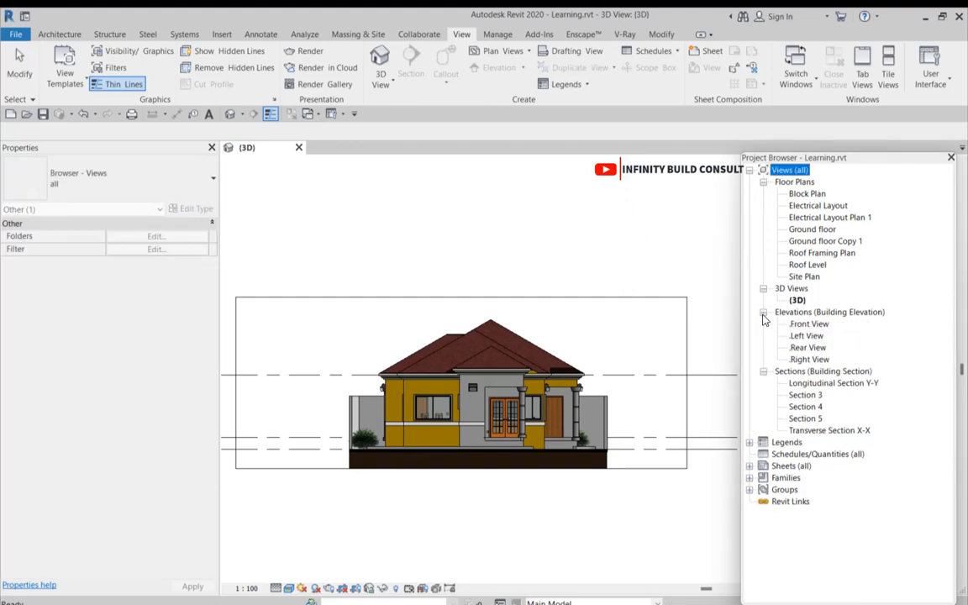
double_click(808, 325)
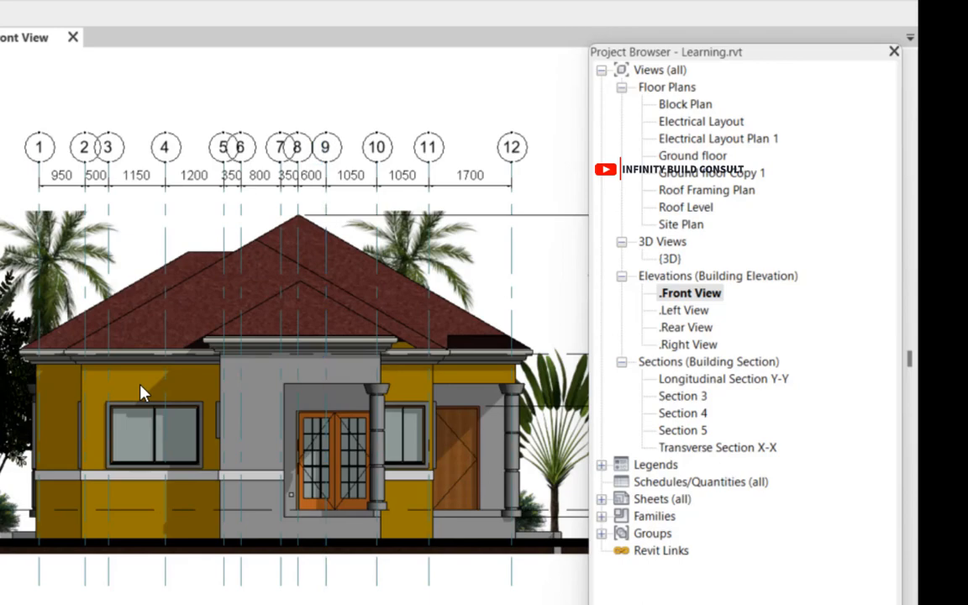
scroll(140, 391, down, 5)
scroll(378, 426, up, 5)
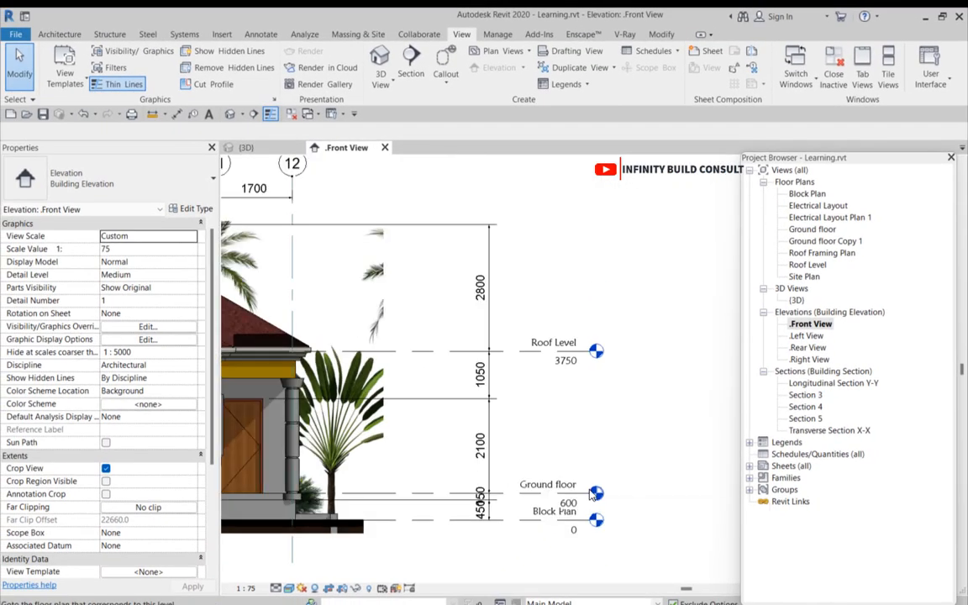
scroll(591, 498, up, 1)
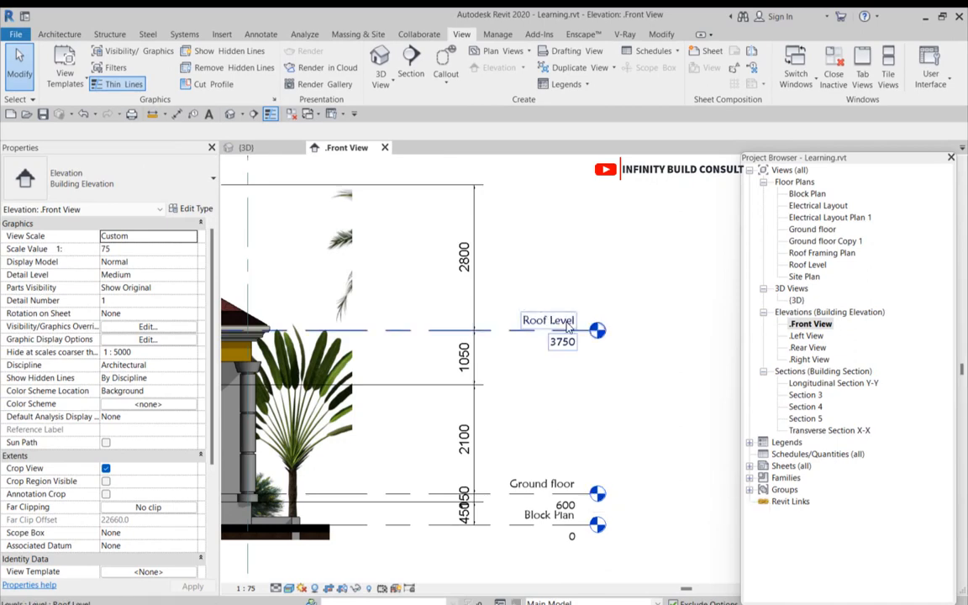
click(818, 210)
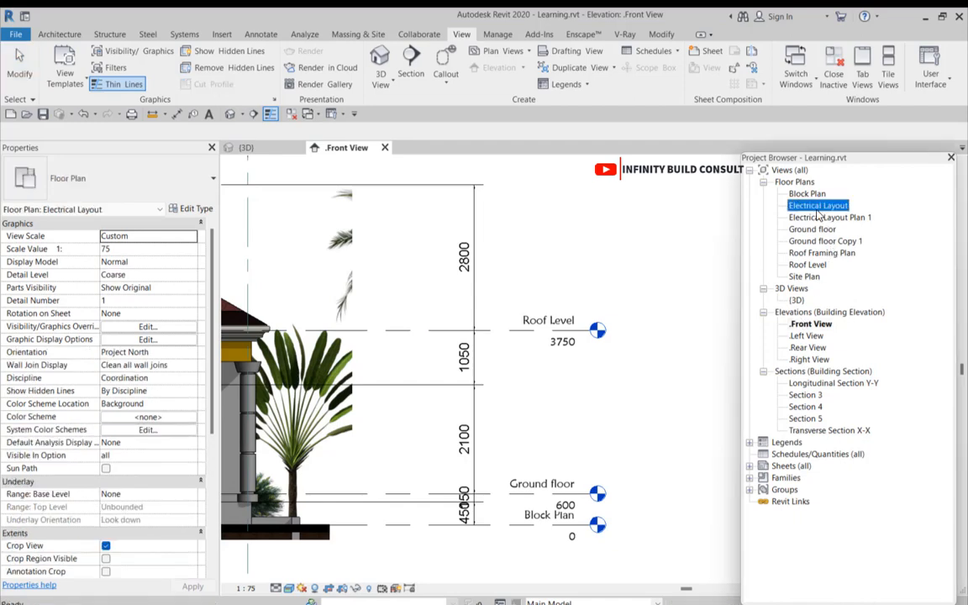
scroll(559, 281, down, 2)
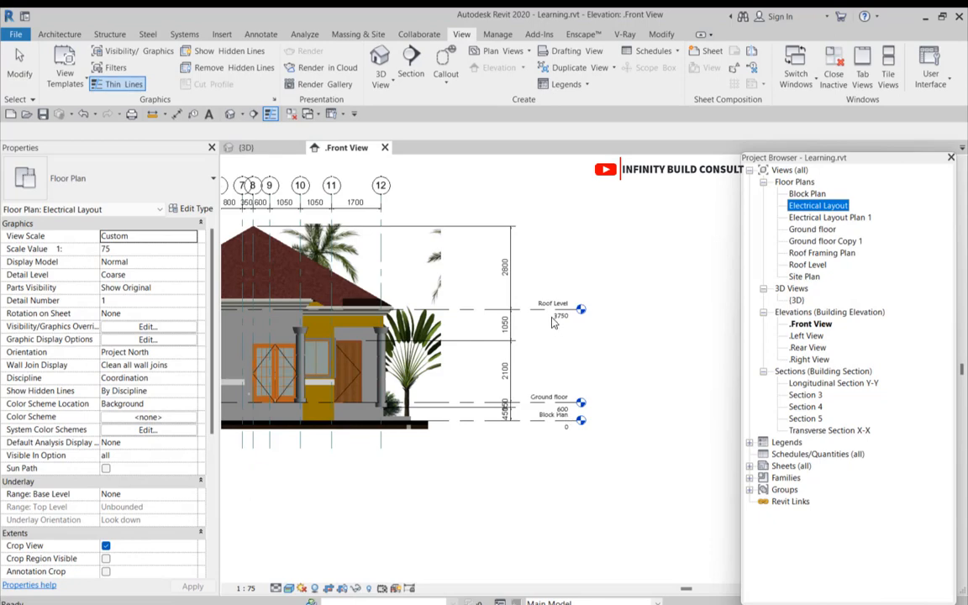
click(804, 195)
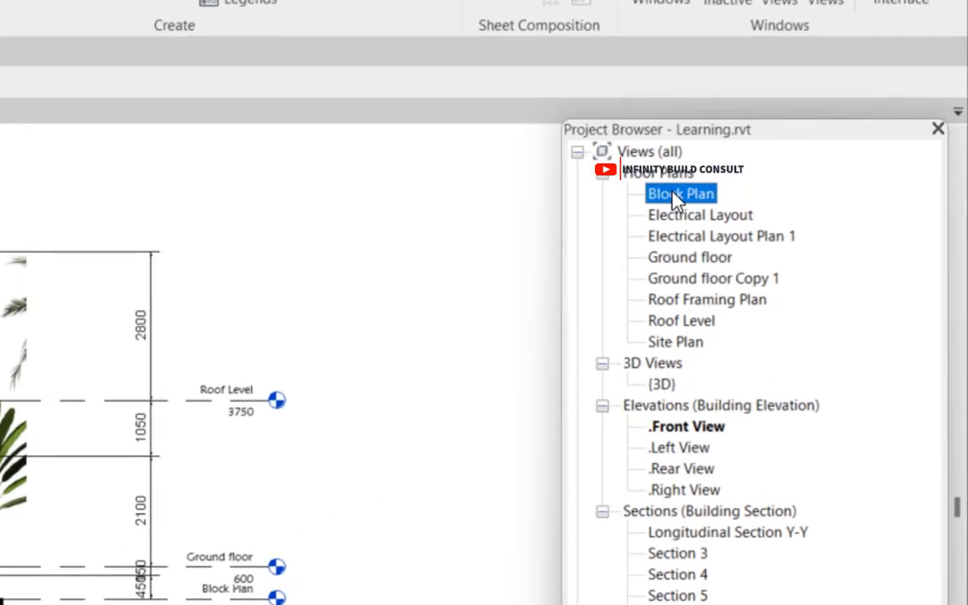
right_click(676, 199)
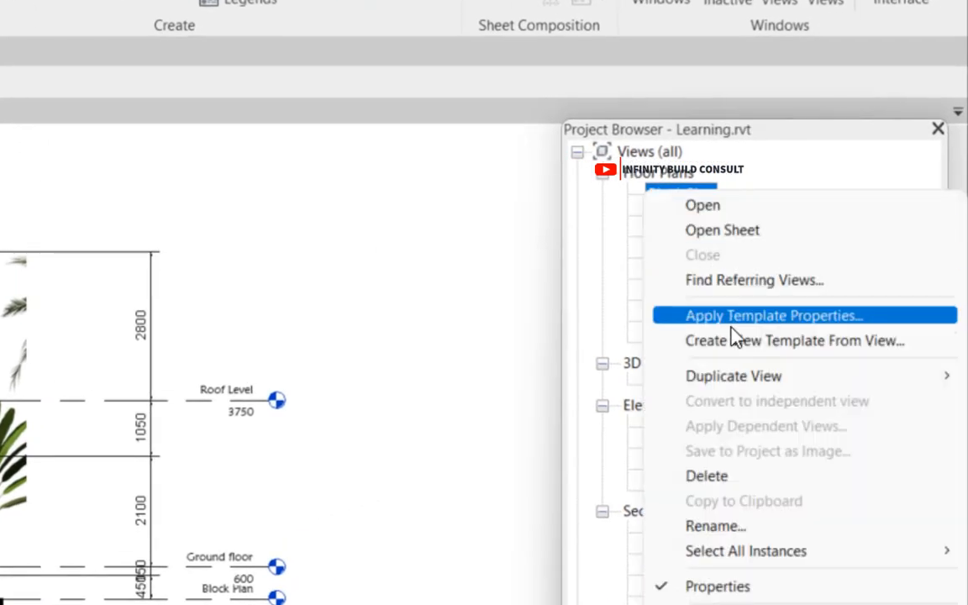
mouse_move(745, 387)
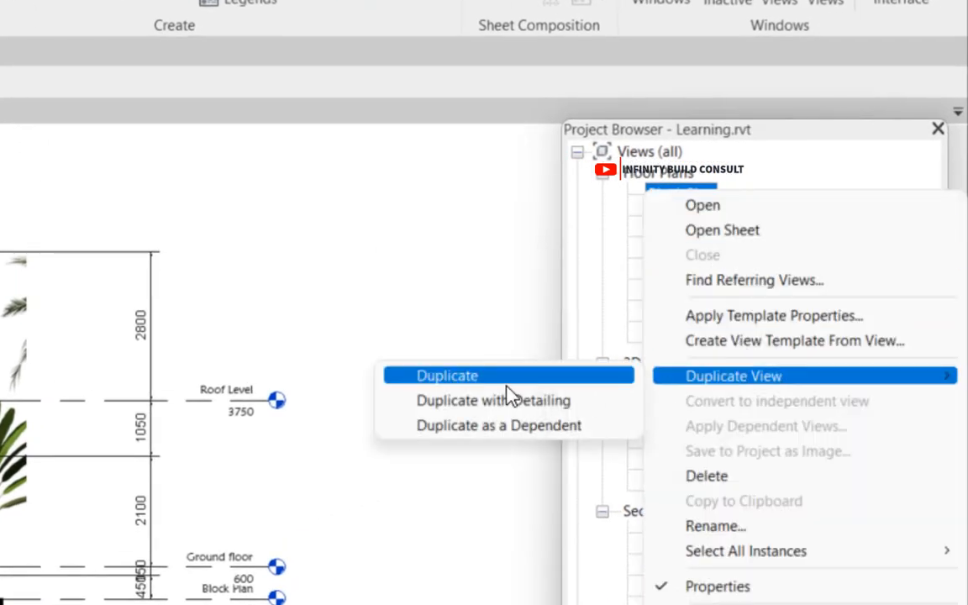
click(504, 378)
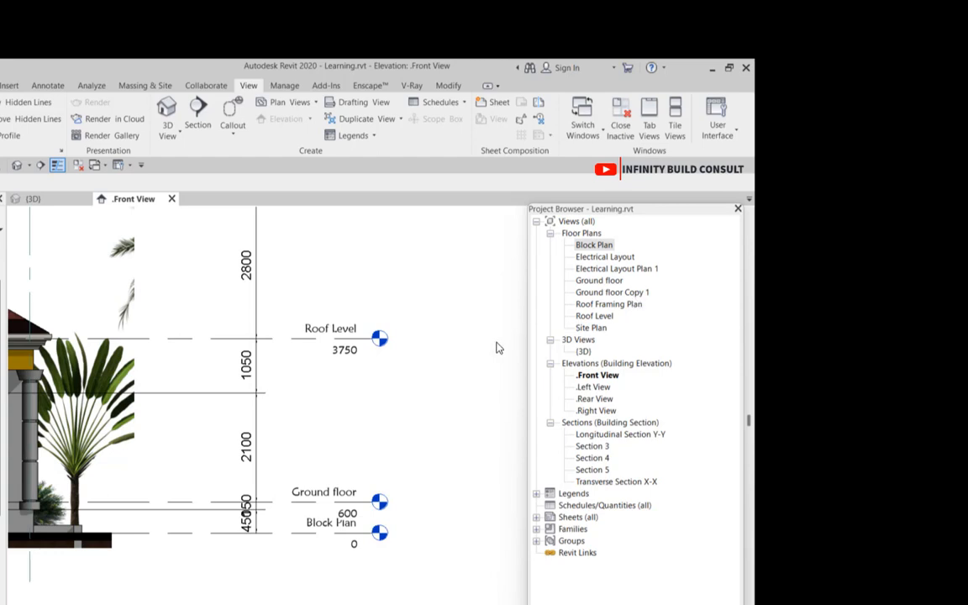
- Duplicate the Block Plan floor plan view with the plain Duplicate option, leaving out its detailing
scroll(496, 347, down, 2)
right_click(611, 247)
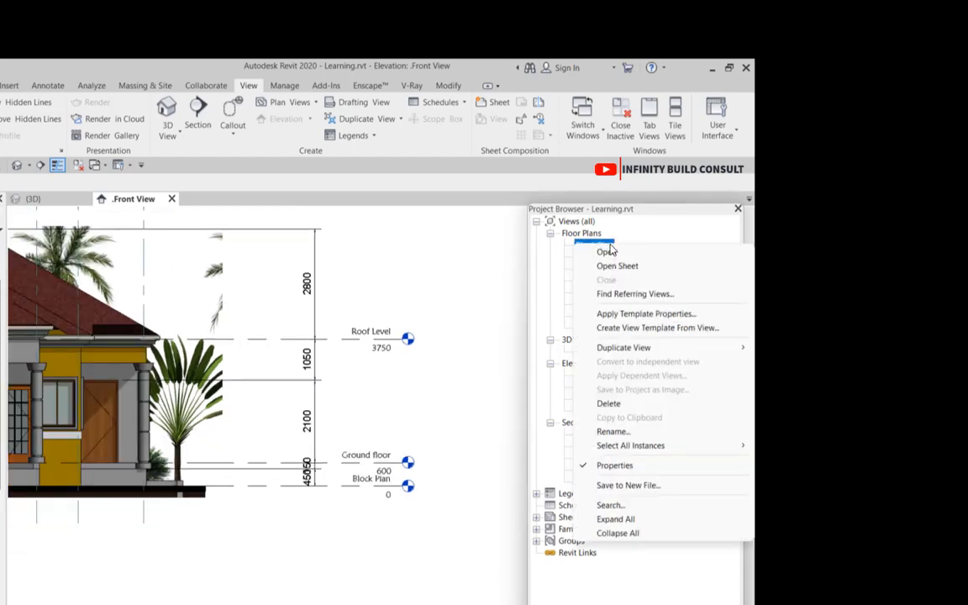
mouse_move(626, 347)
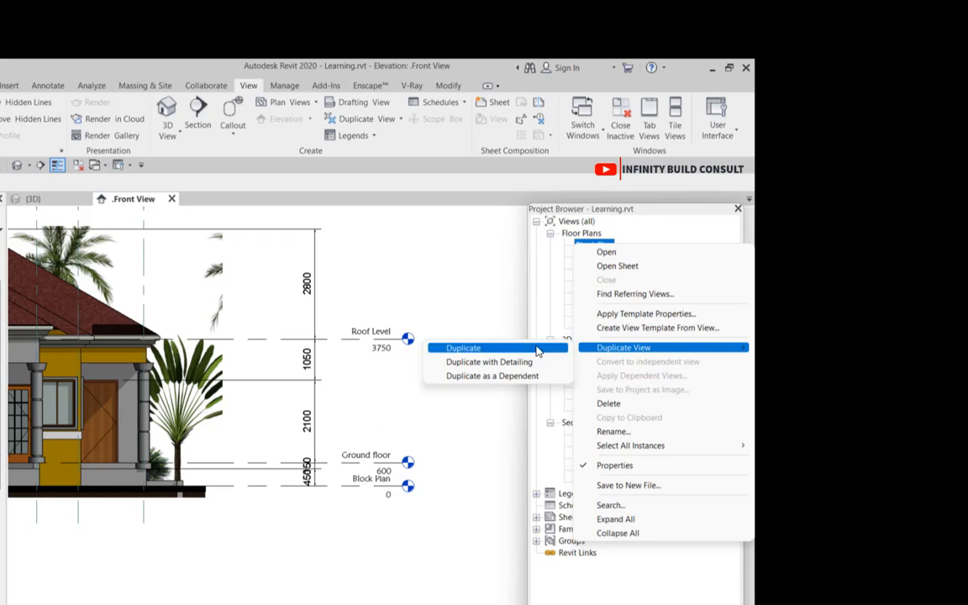
click(538, 348)
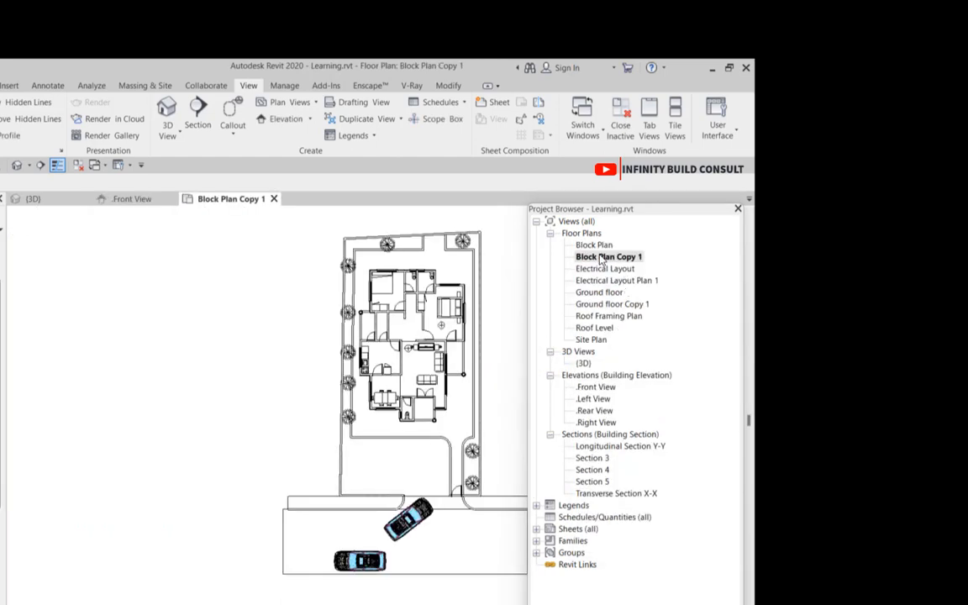
scroll(292, 352, down, 2)
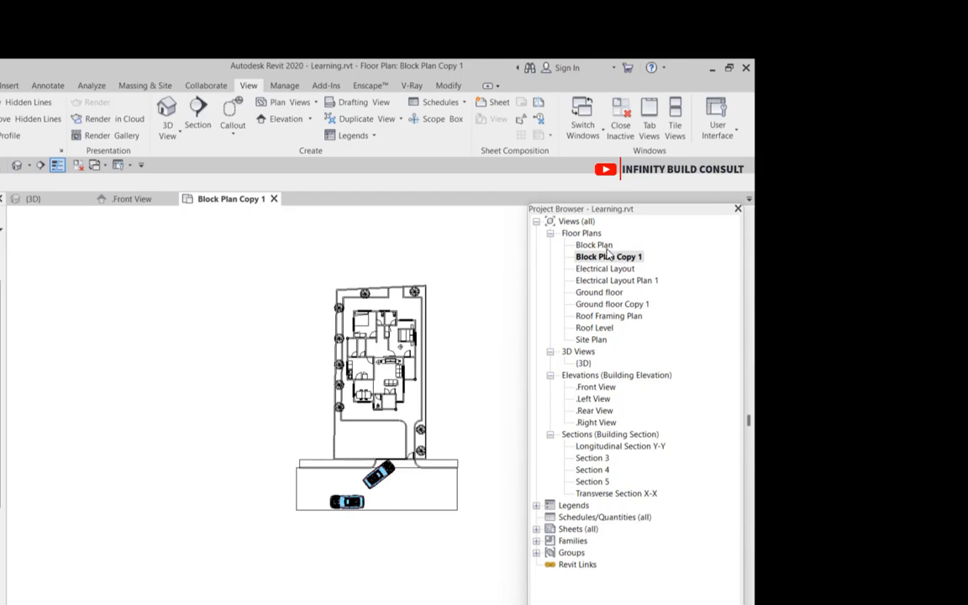
- Duplicate the original Block Plan view as a dependent and refresh the Floor Plans branch by collapsing and re-expanding it
click(600, 246)
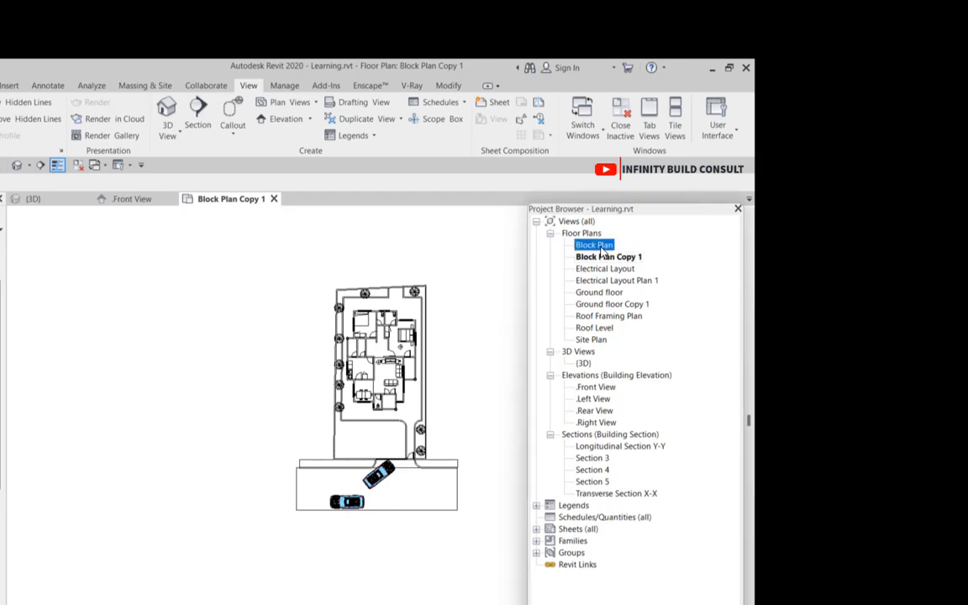
right_click(601, 249)
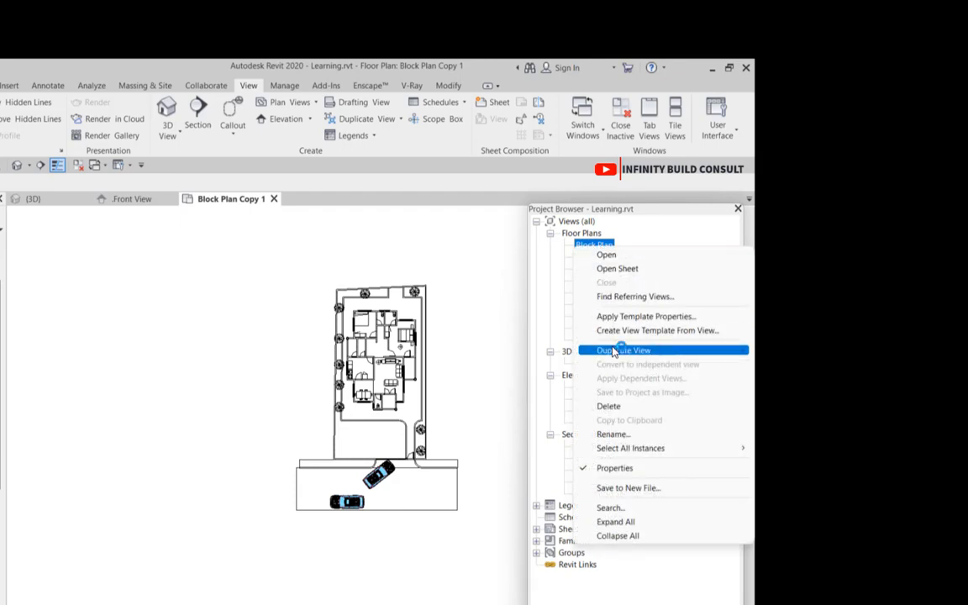
mouse_move(622, 350)
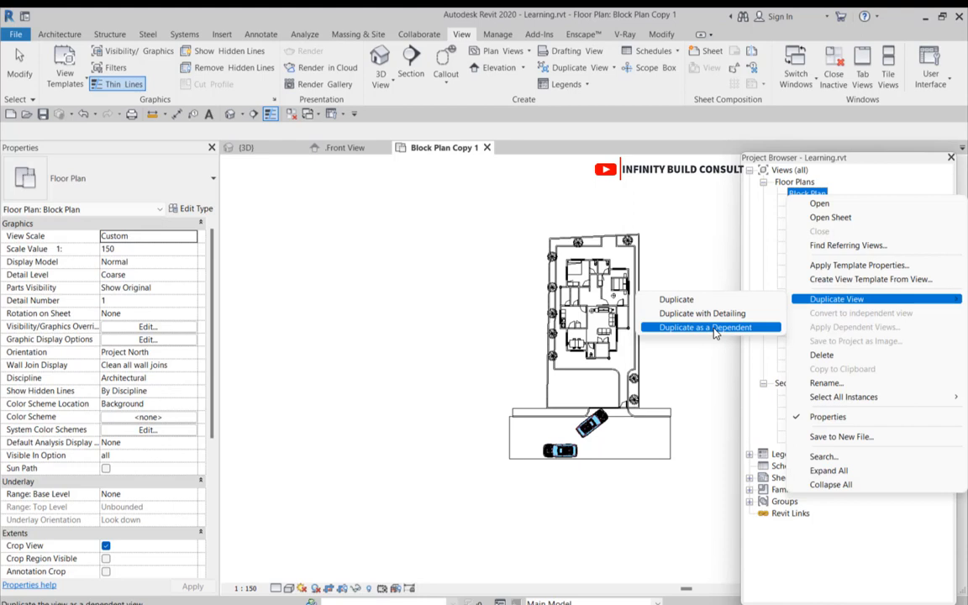
click(713, 329)
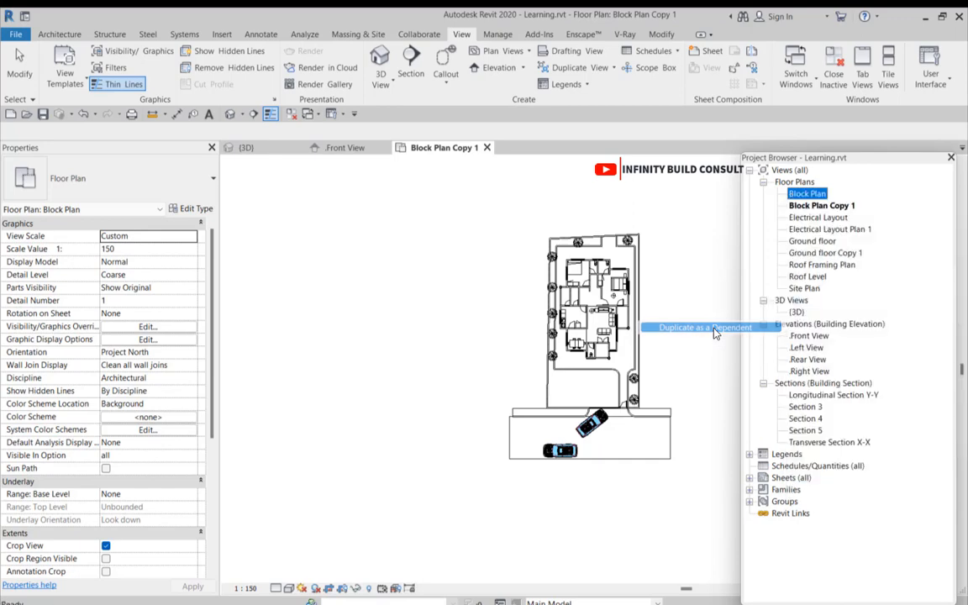
click(763, 183)
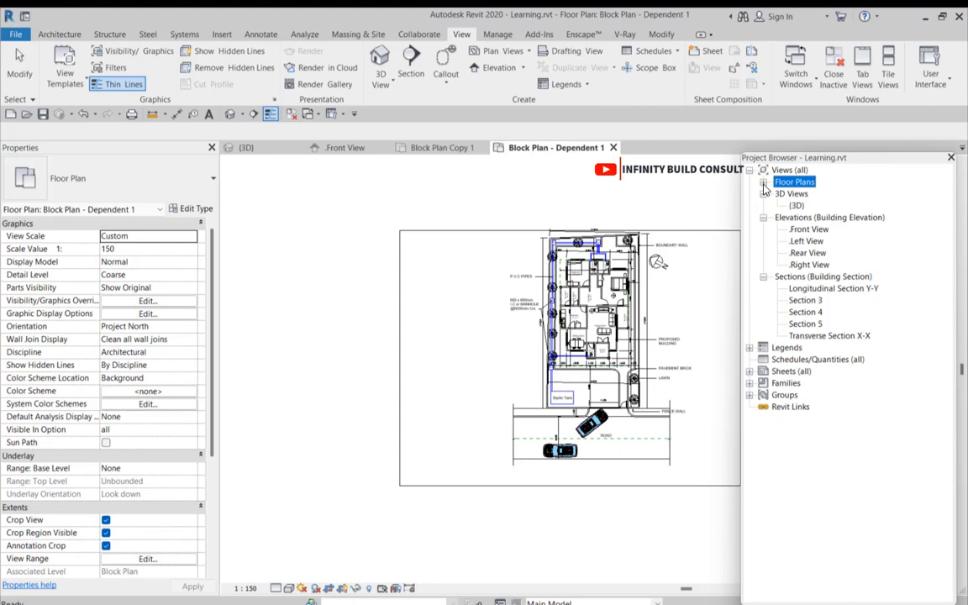
click(763, 183)
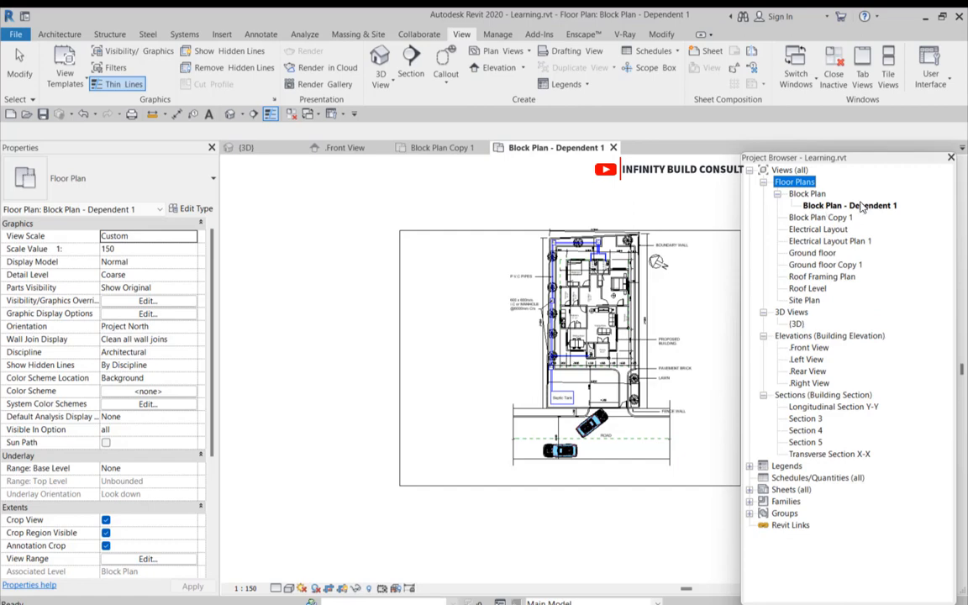
- Collapse the Block Plan branch, then expand the Legends branch to examine its entries and collapse it again
click(777, 194)
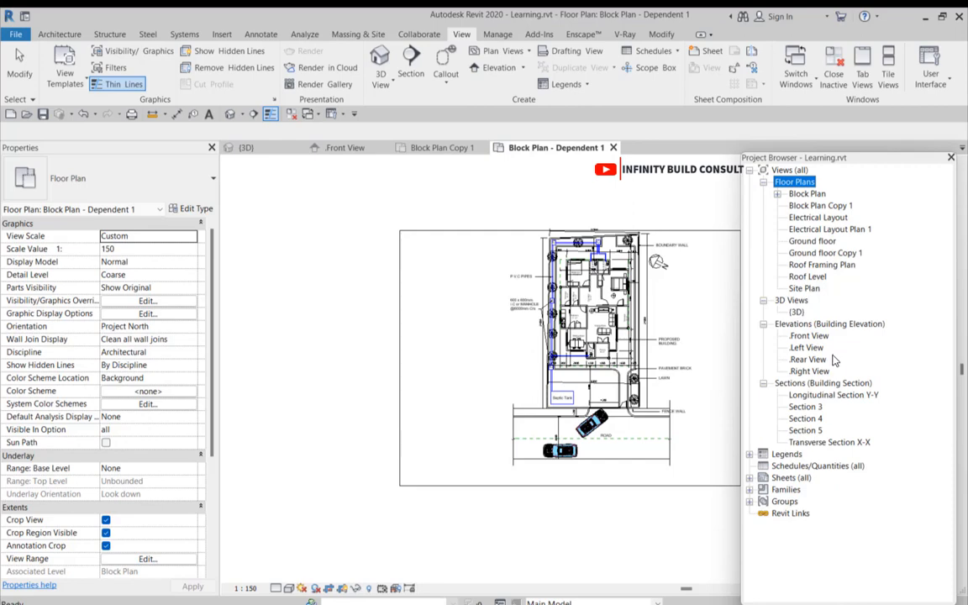
click(749, 453)
scroll(815, 466, down, 1)
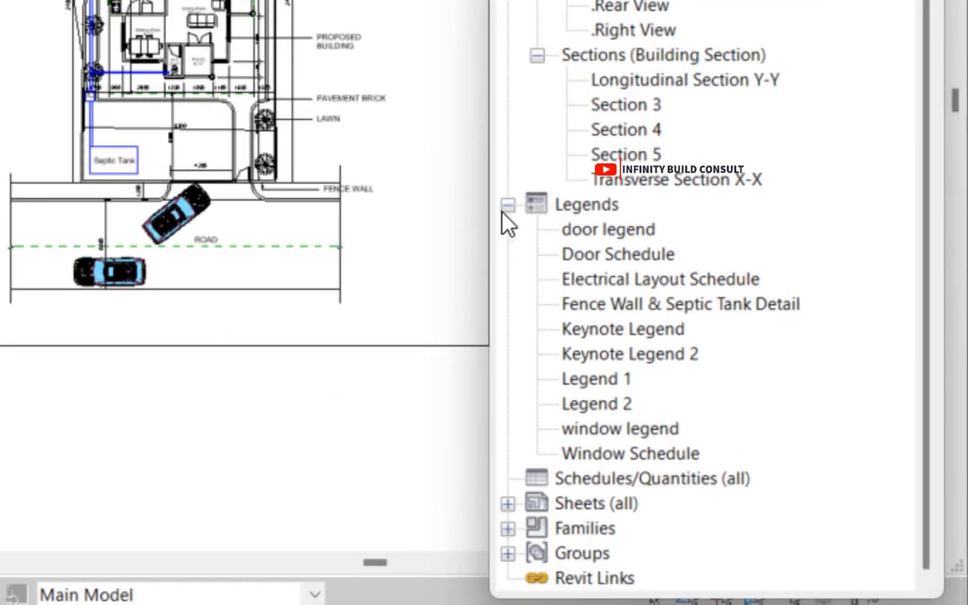
click(507, 205)
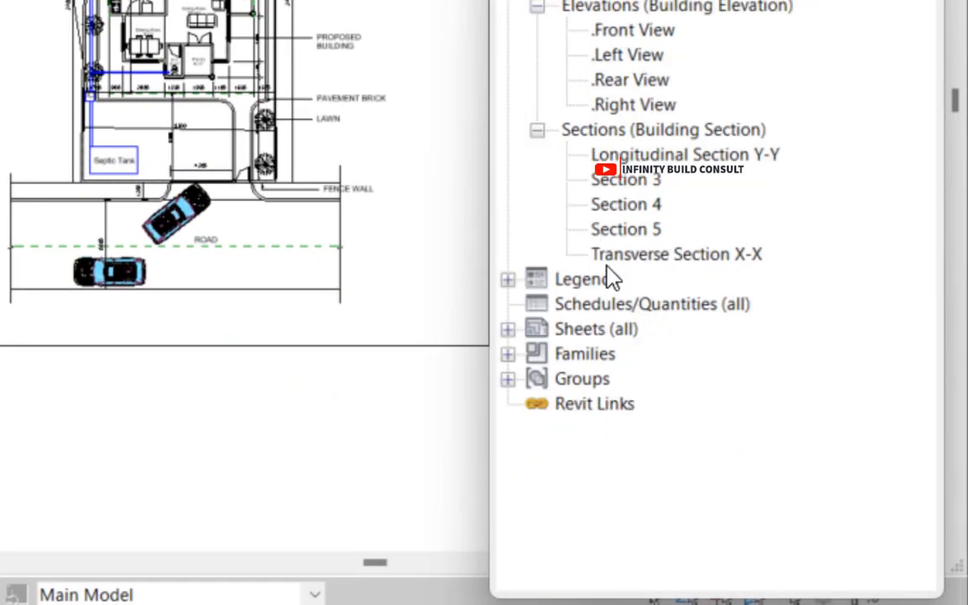
- Examine the creation options offered for Schedules/Quantities (all) in the Project Browser without choosing any
click(545, 312)
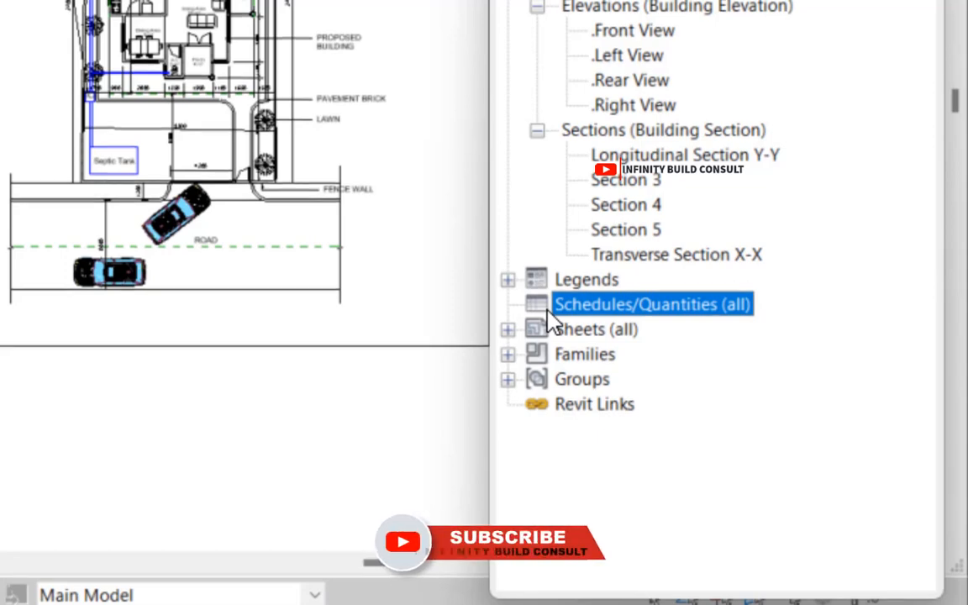
right_click(548, 318)
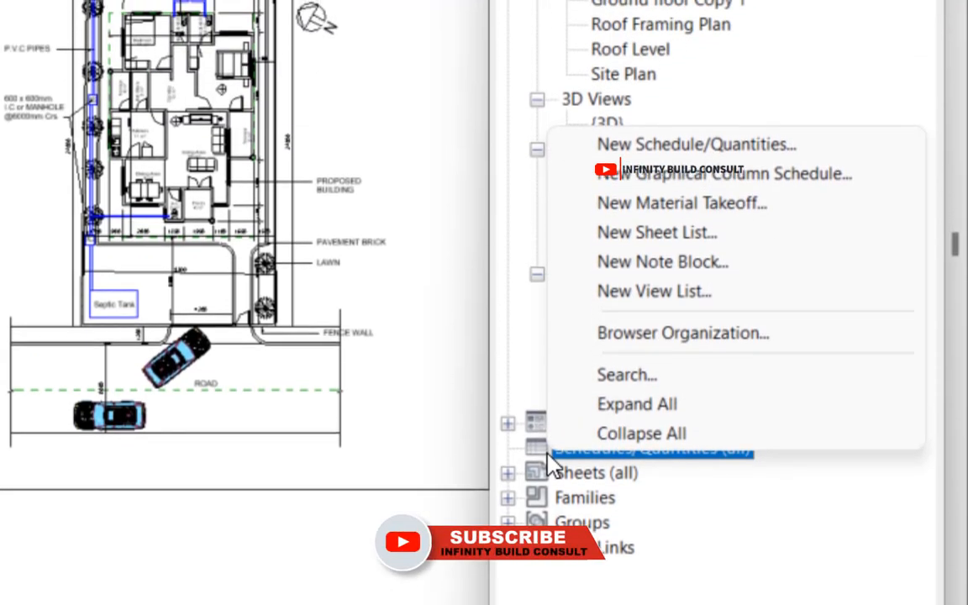
click(547, 453)
right_click(547, 457)
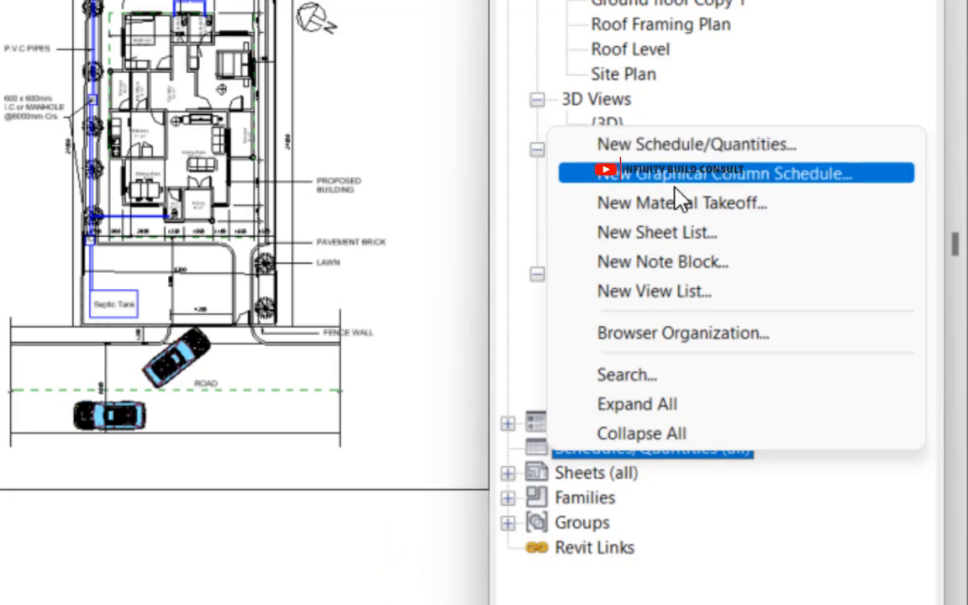
click(703, 569)
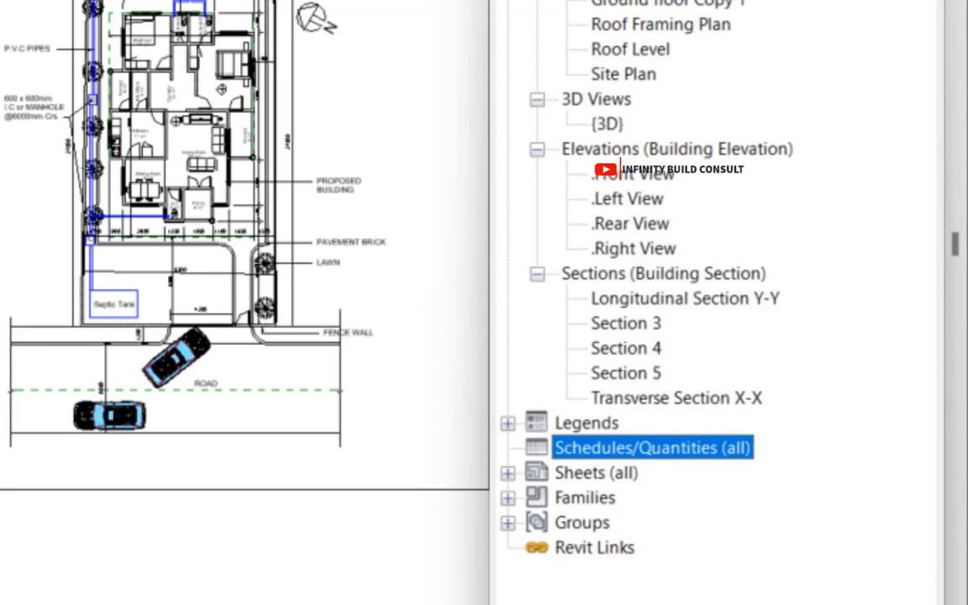
- Dismiss the Project Not Saved Recently reminder without saving and return to the Block Plan - Dependent 1 view
scroll(280, 312, down, 3)
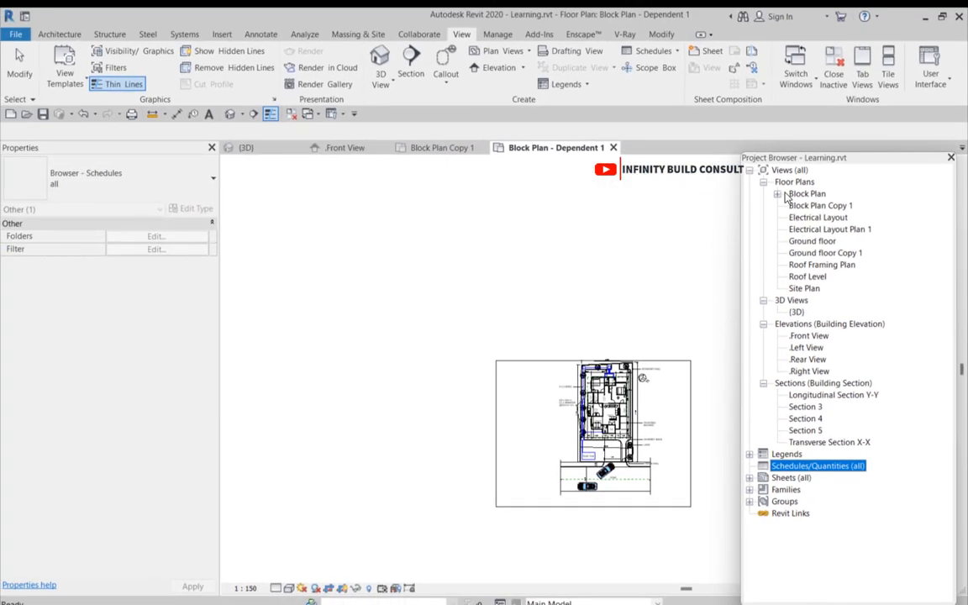
scroll(602, 361, down, 3)
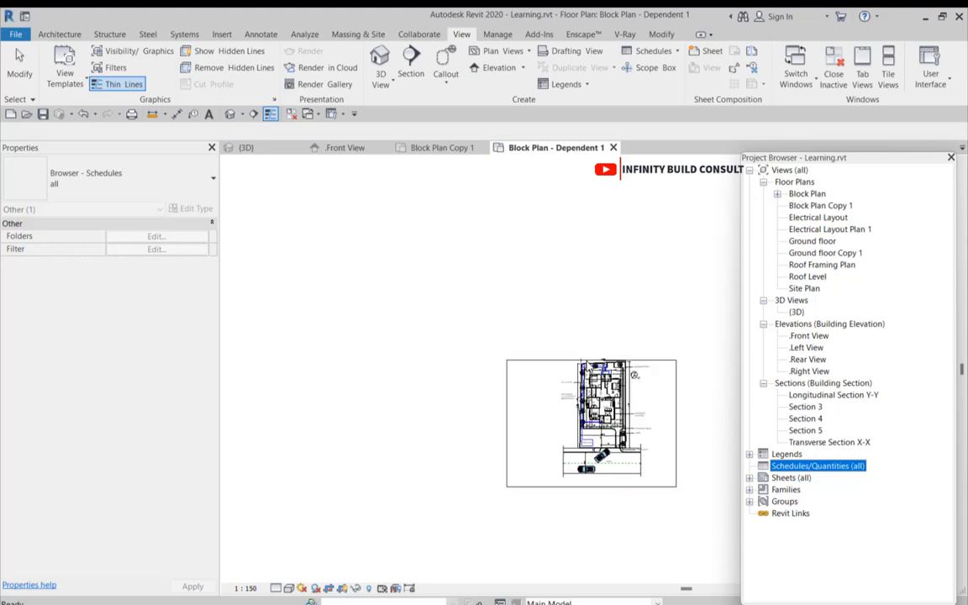
scroll(625, 371, up, 3)
click(615, 254)
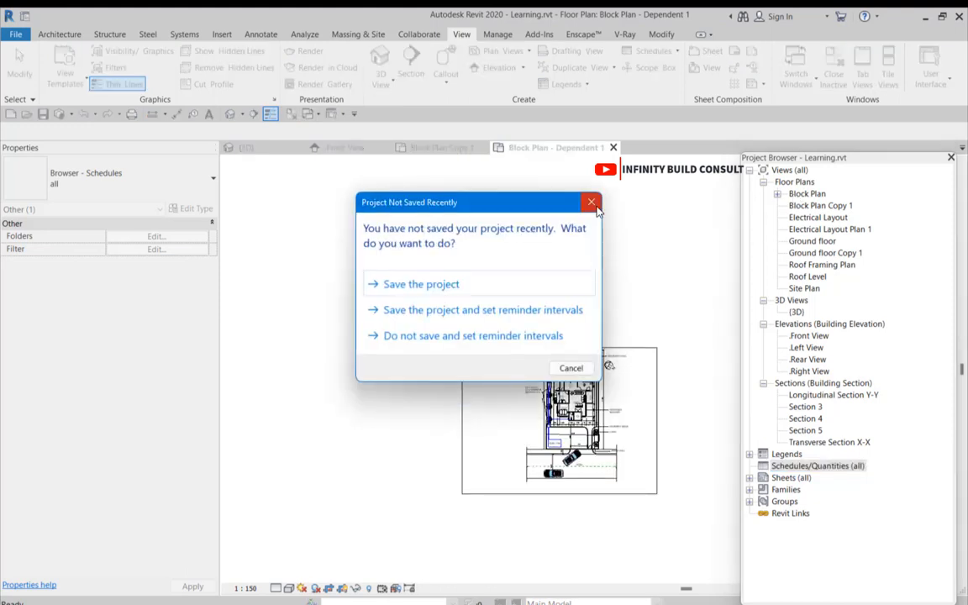
click(595, 206)
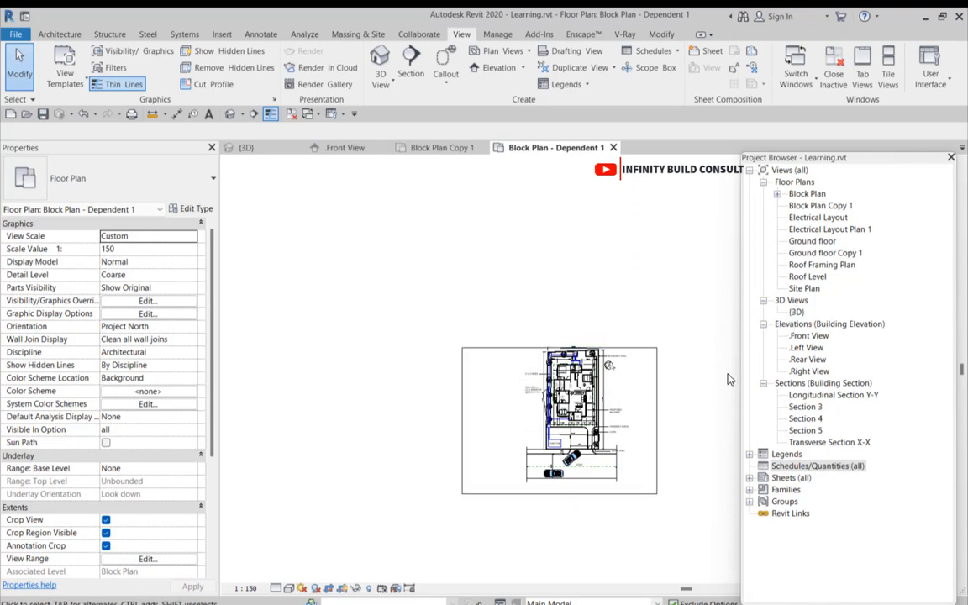
scroll(676, 343, up, 1)
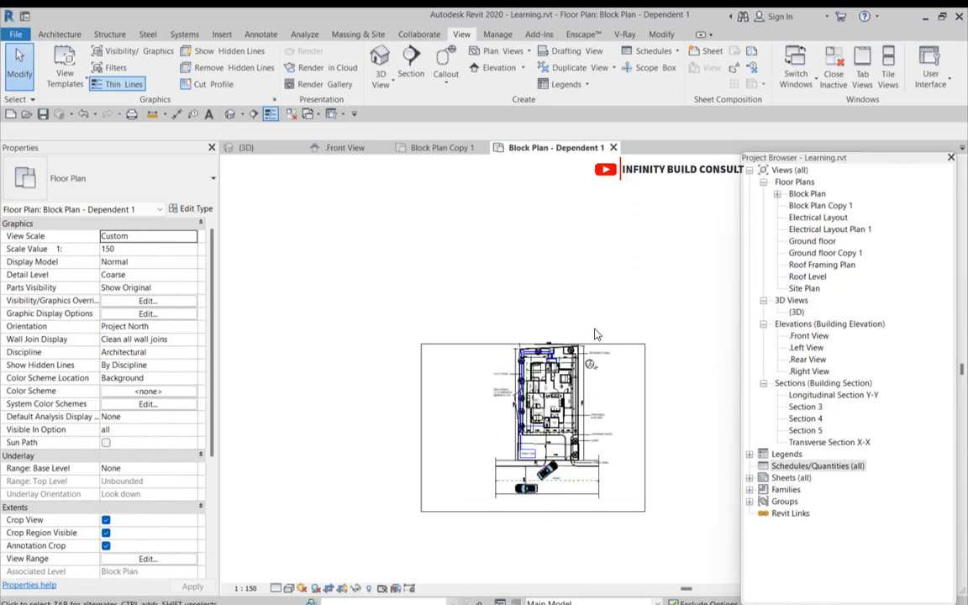
scroll(663, 370, up, 2)
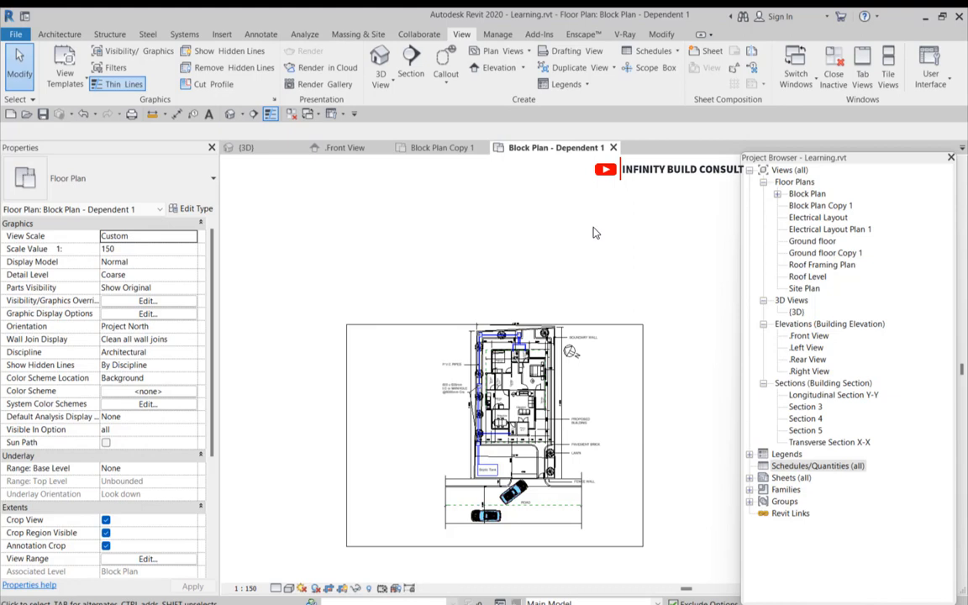
scroll(593, 233, down, 2)
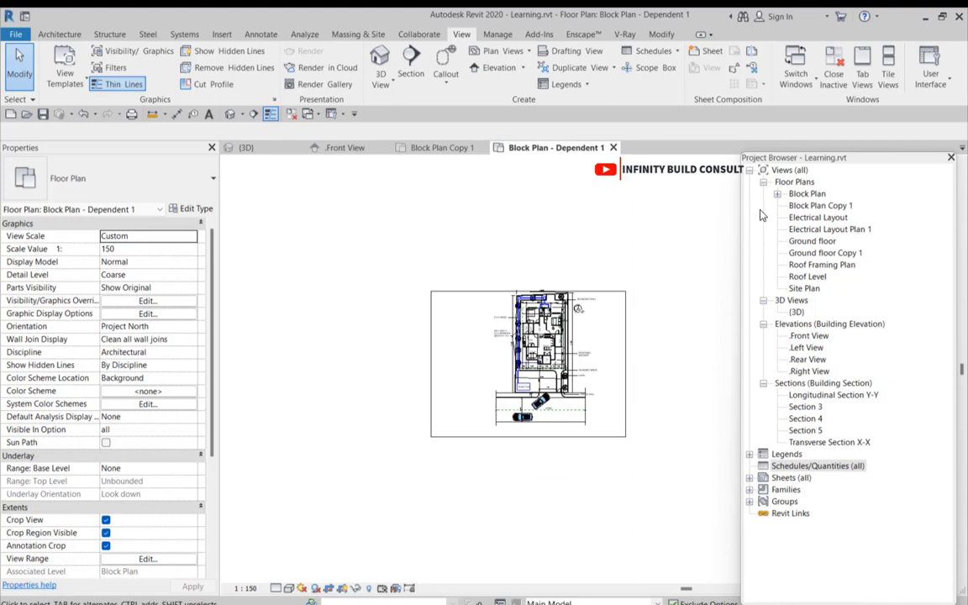
- Collapse and re-expand the Views (all) branch, then open the .Front View elevation at its level markers
click(750, 170)
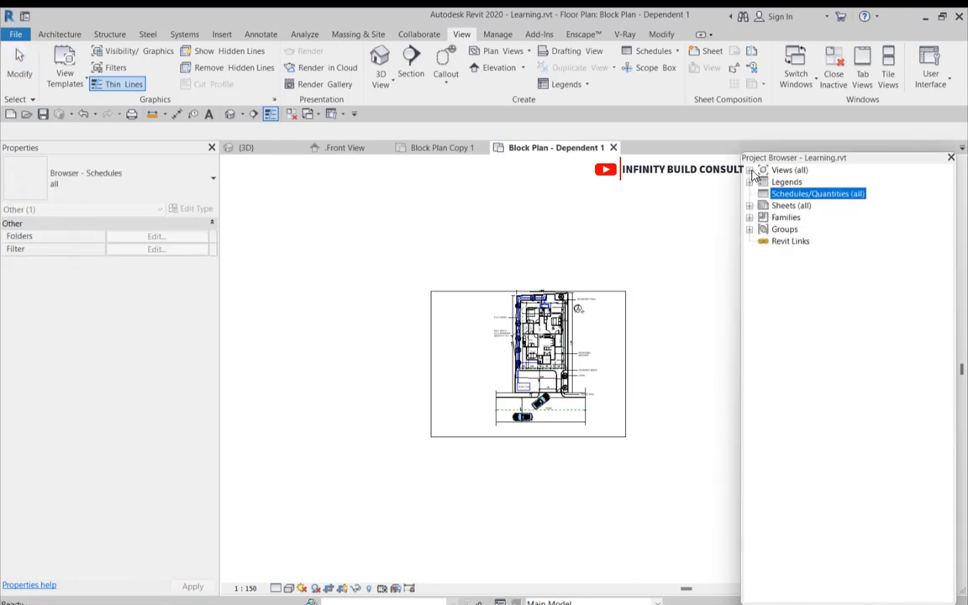
click(749, 171)
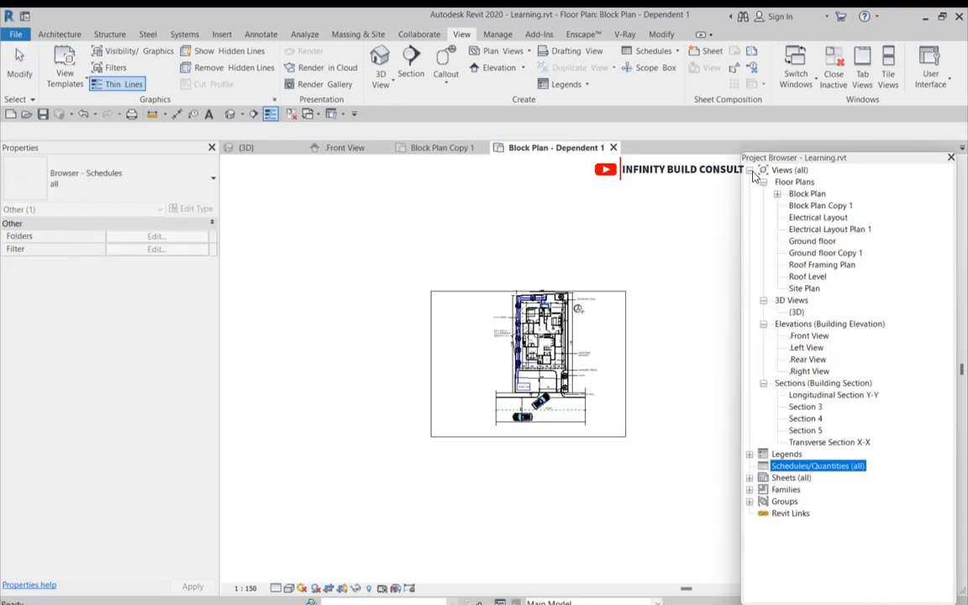
click(813, 336)
double_click(815, 336)
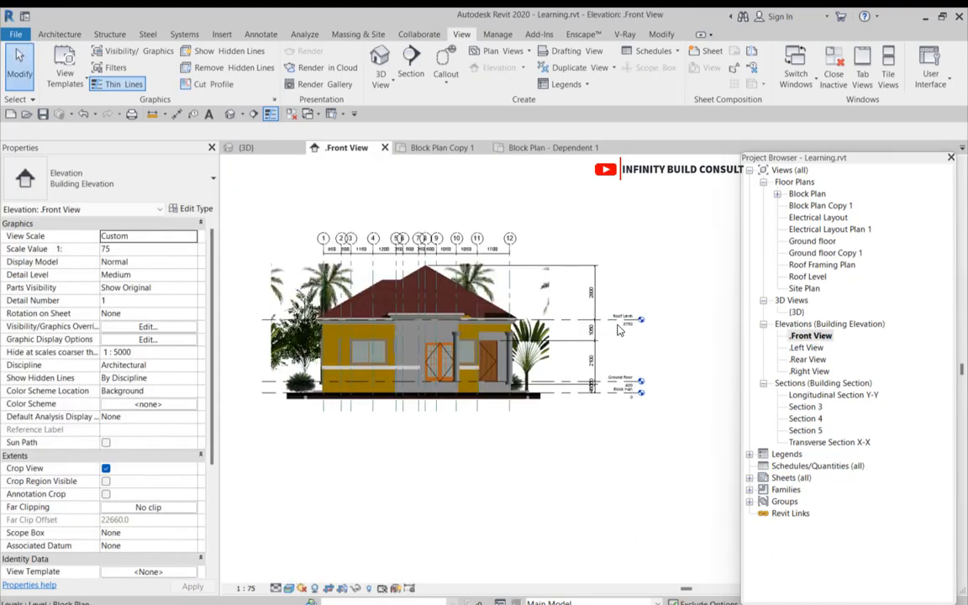
scroll(598, 302, up, 3)
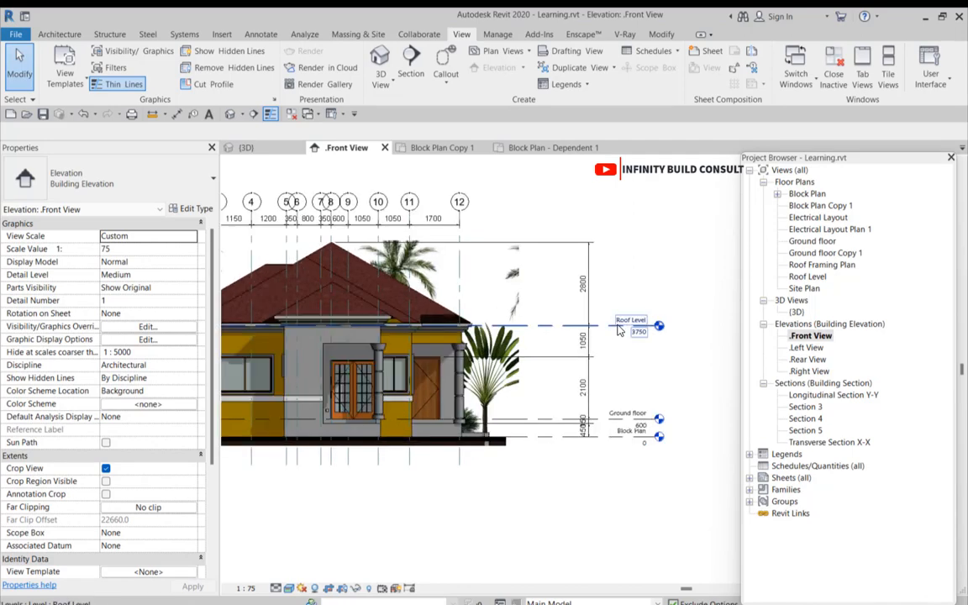
- Review the Structure and Architecture tools, including the datum commands, and inspect the level markers in the .Front View elevation
click(75, 36)
click(105, 35)
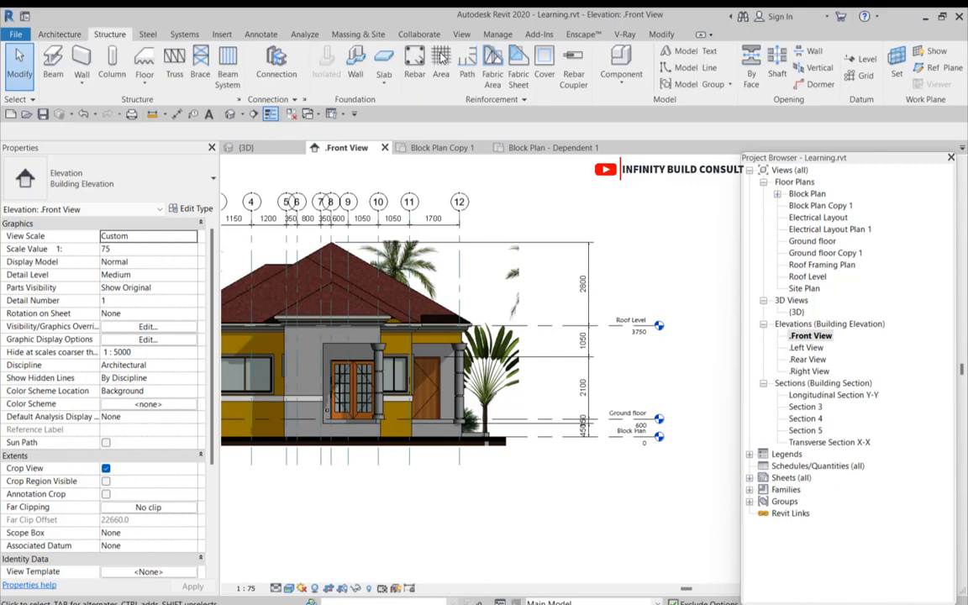
click(61, 36)
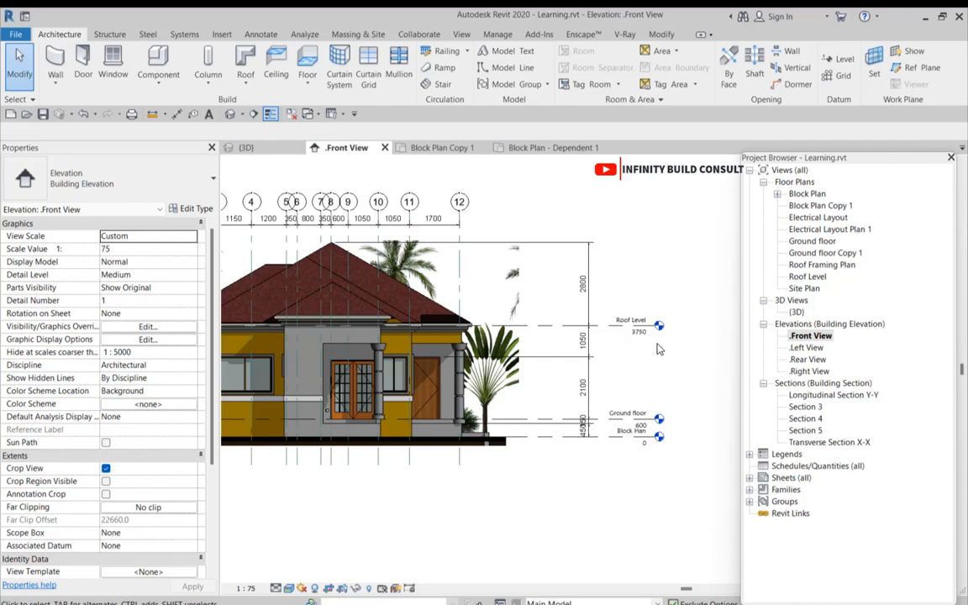
scroll(661, 331, up, 3)
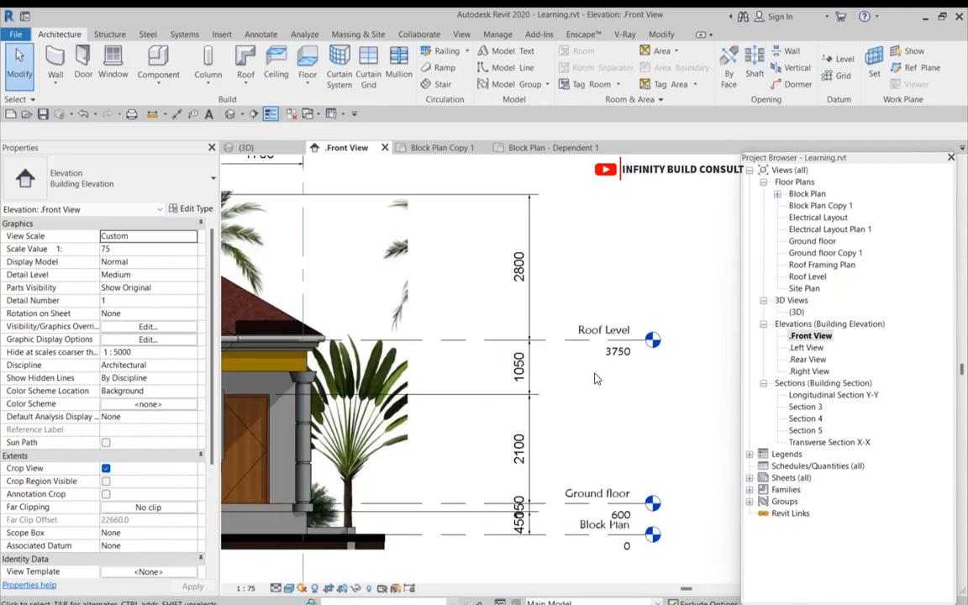
scroll(613, 373, down, 5)
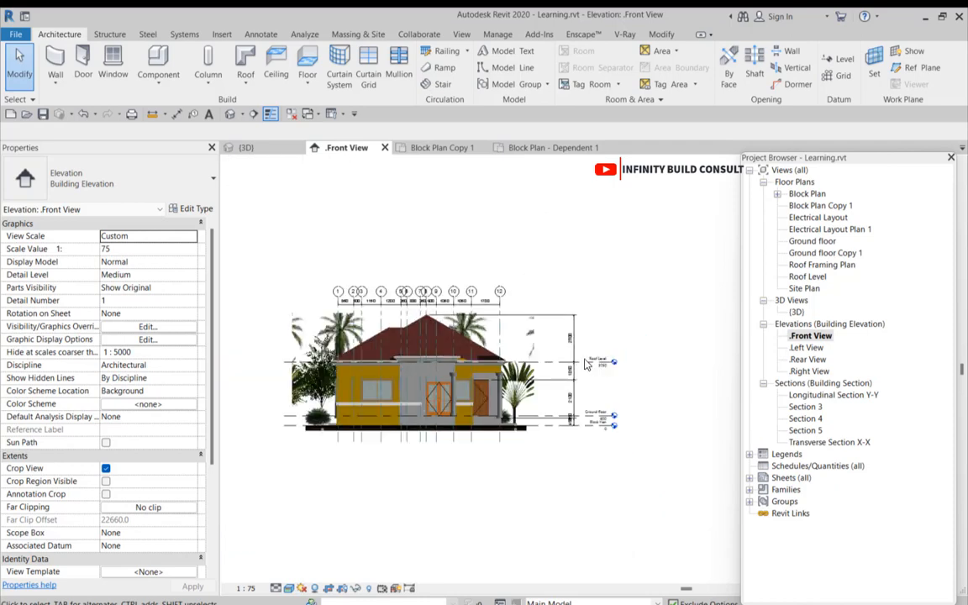
scroll(587, 363, up, 2)
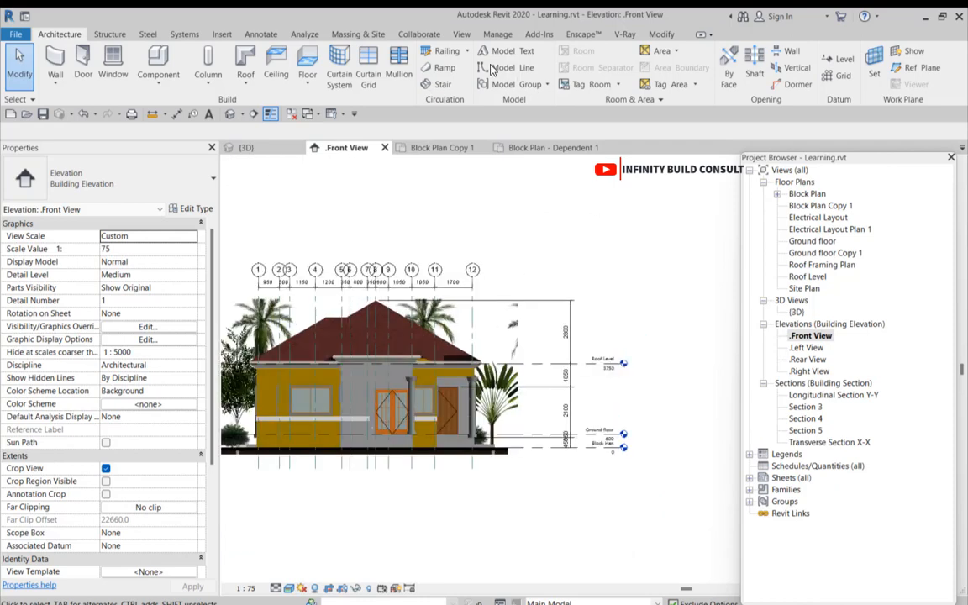
- Try to create a new floor plan view with Do not duplicate existing views enabled
click(463, 35)
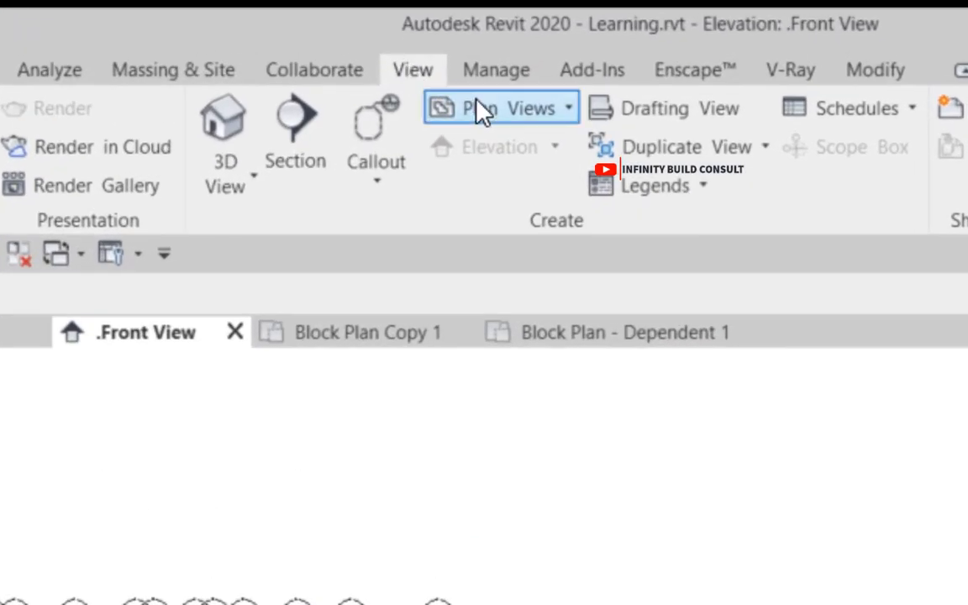
click(484, 111)
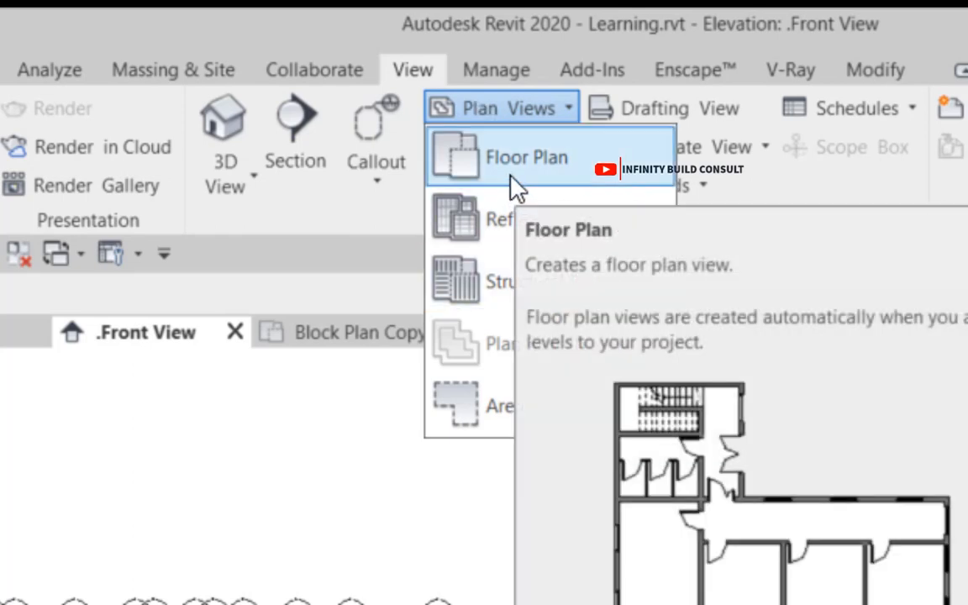
click(510, 177)
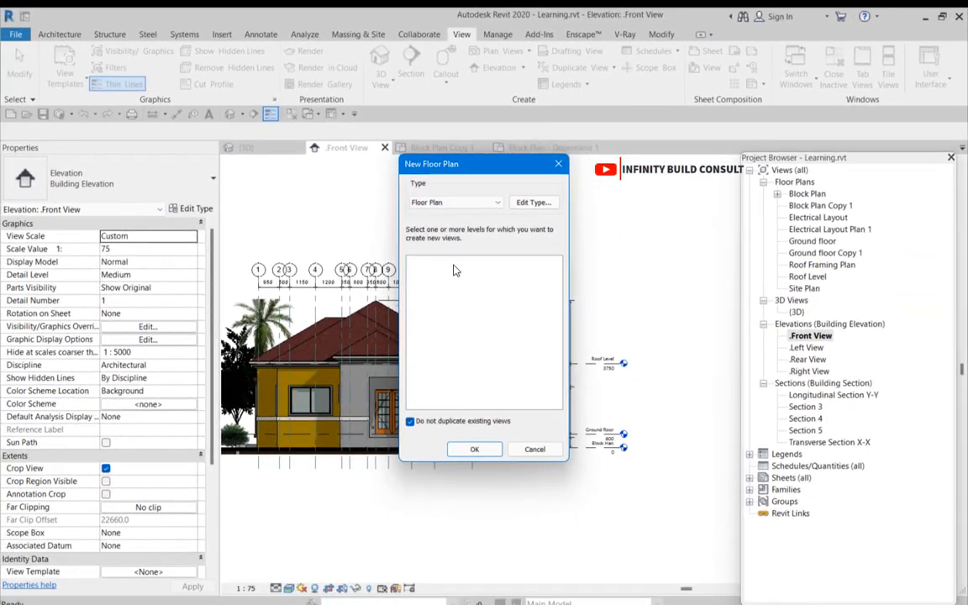
click(474, 449)
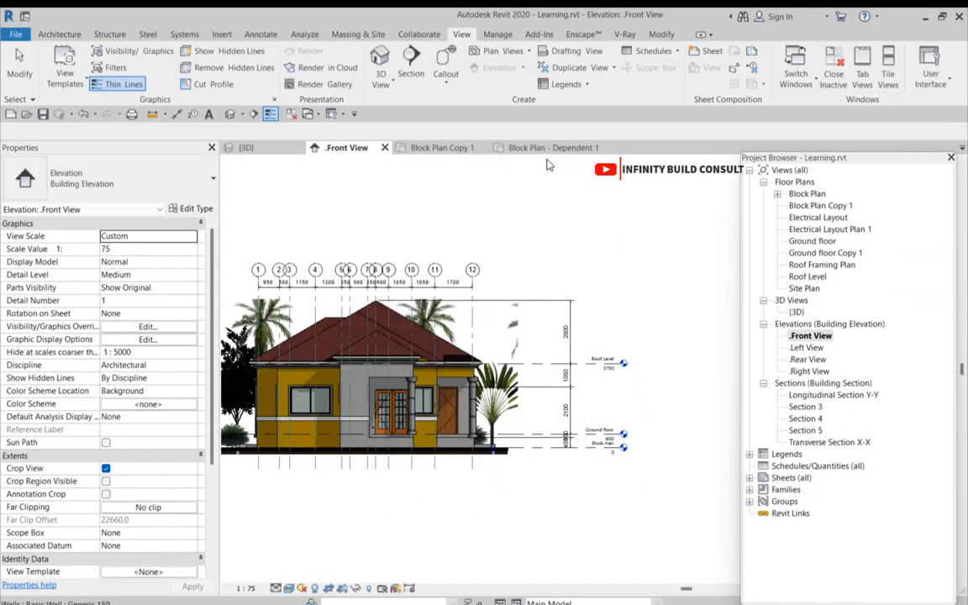
- Create structural plan views for the Block Plan, Ground floor and Roof Level levels
click(523, 52)
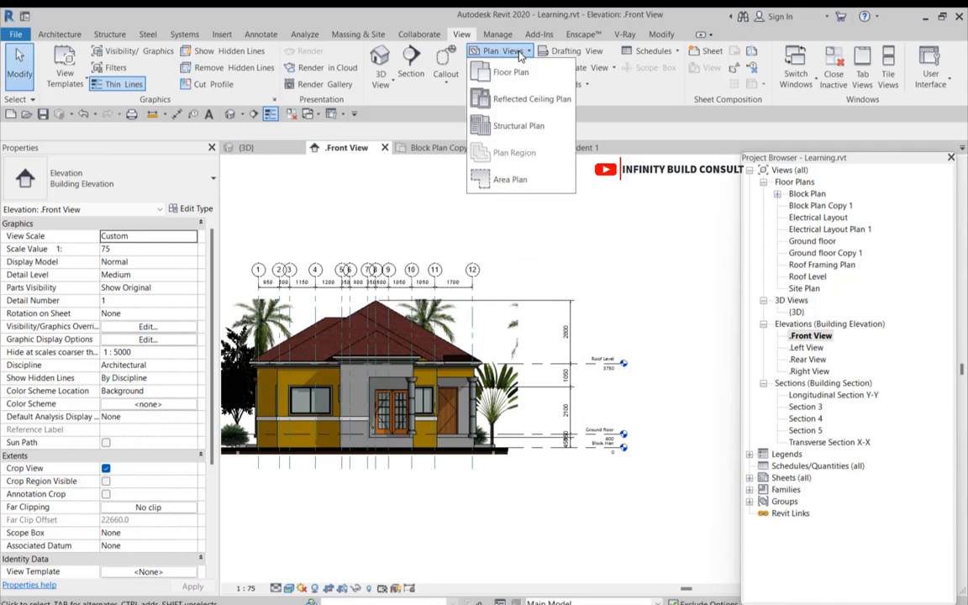
click(517, 128)
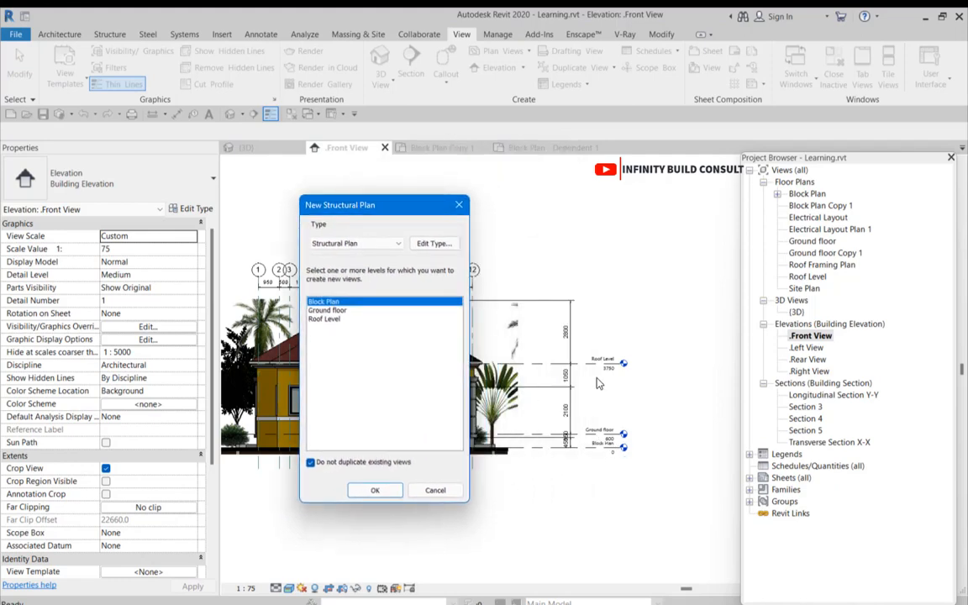
click(326, 311)
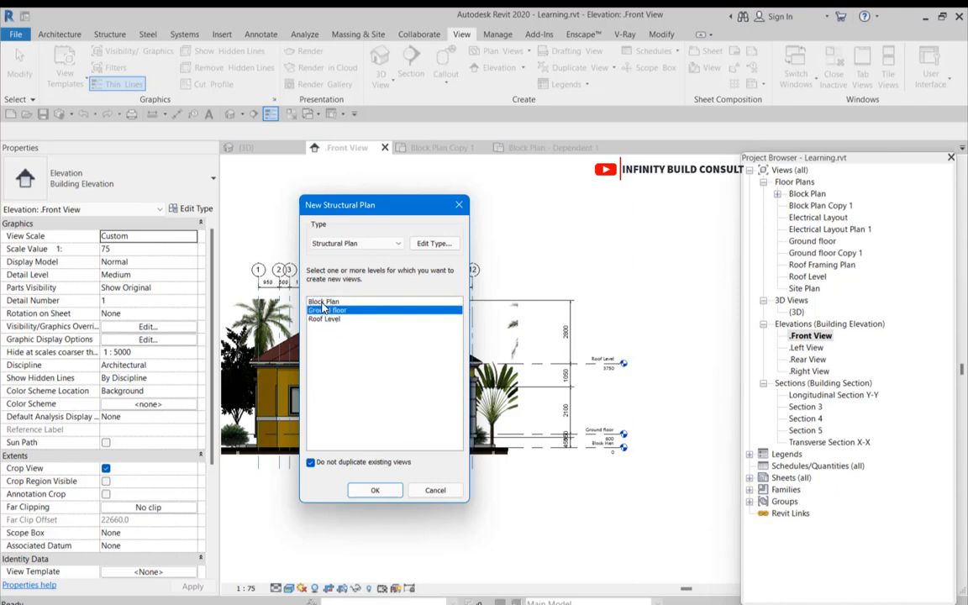
ctrl+click(321, 303)
ctrl+click(331, 321)
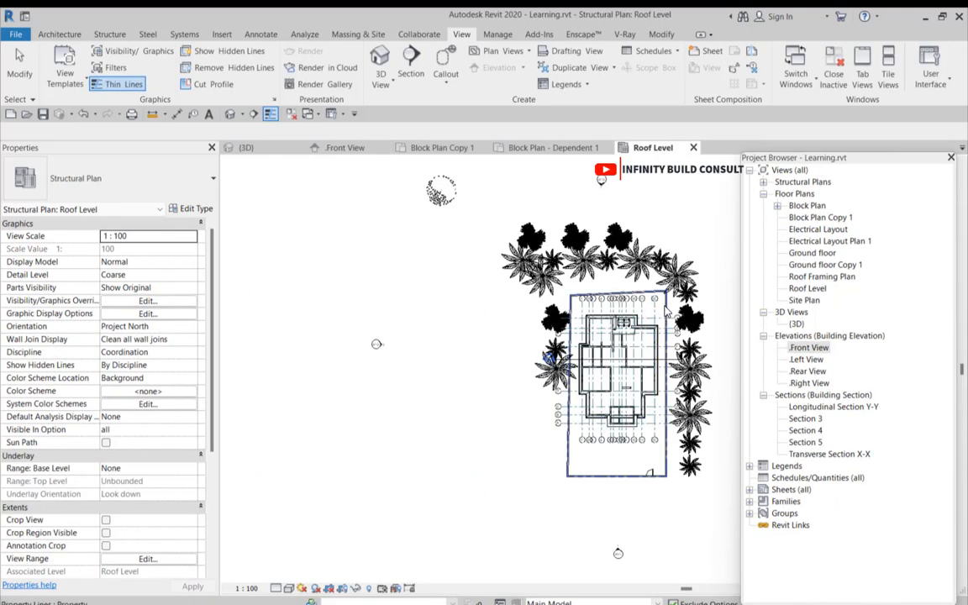
- Expand the Structural Plans branch, select its Block Plan view and examine the open Roof Level structural plan
scroll(549, 336, down, 2)
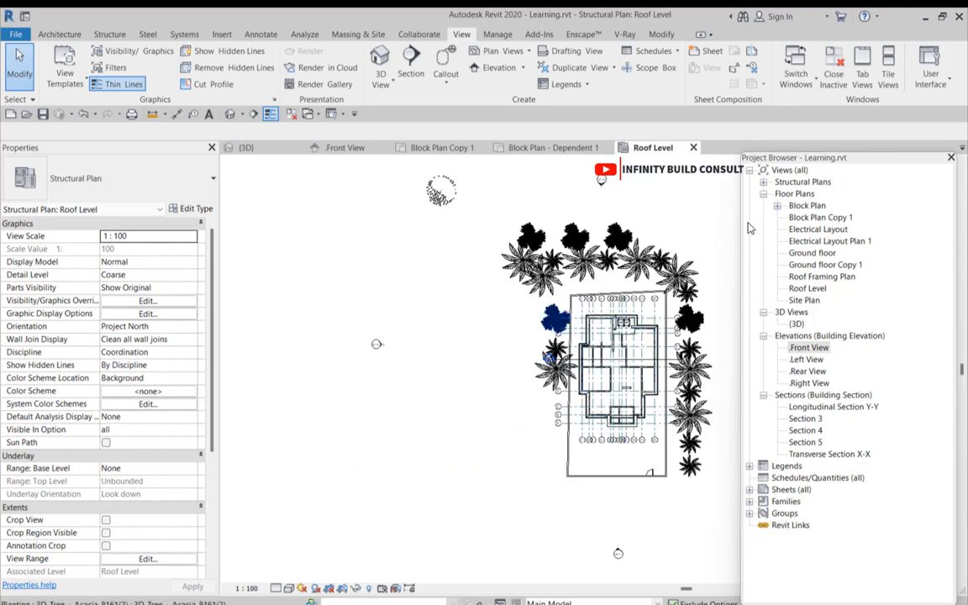
click(764, 182)
click(805, 194)
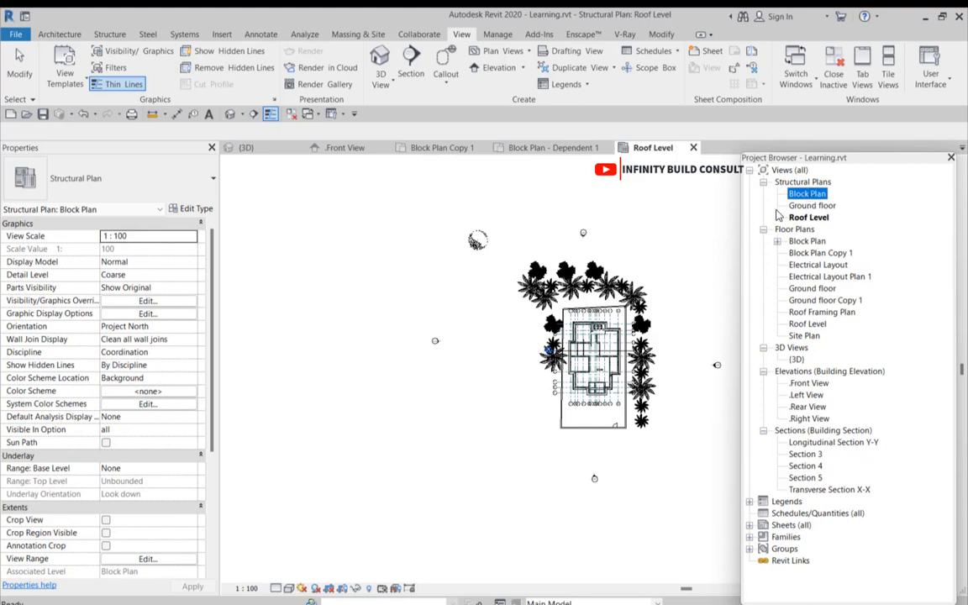
scroll(682, 269, down, 1)
scroll(480, 342, down, 1)
scroll(636, 309, down, 1)
middle_drag(635, 309, 576, 324)
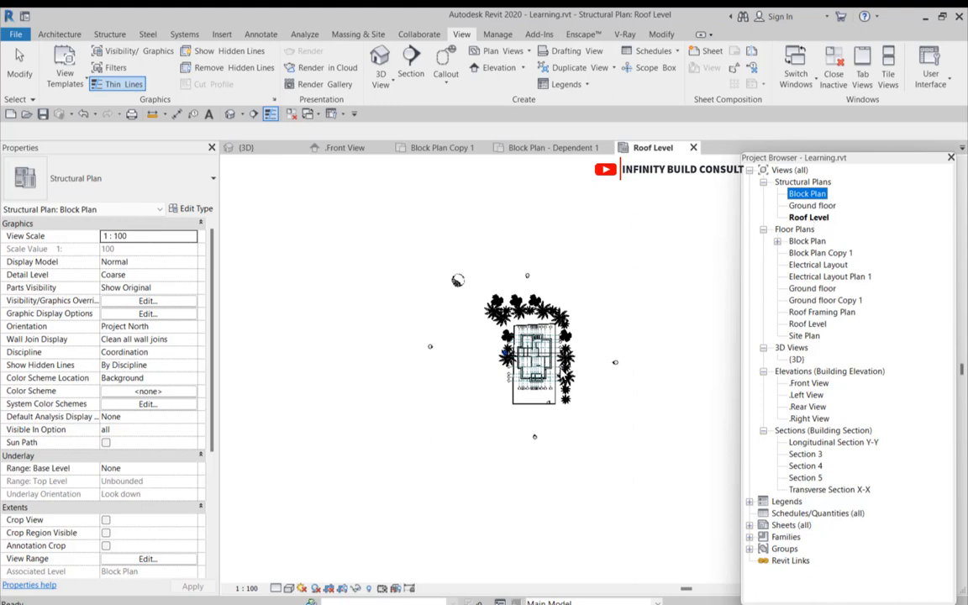
scroll(479, 404, up, 4)
scroll(541, 380, down, 2)
scroll(589, 371, up, 2)
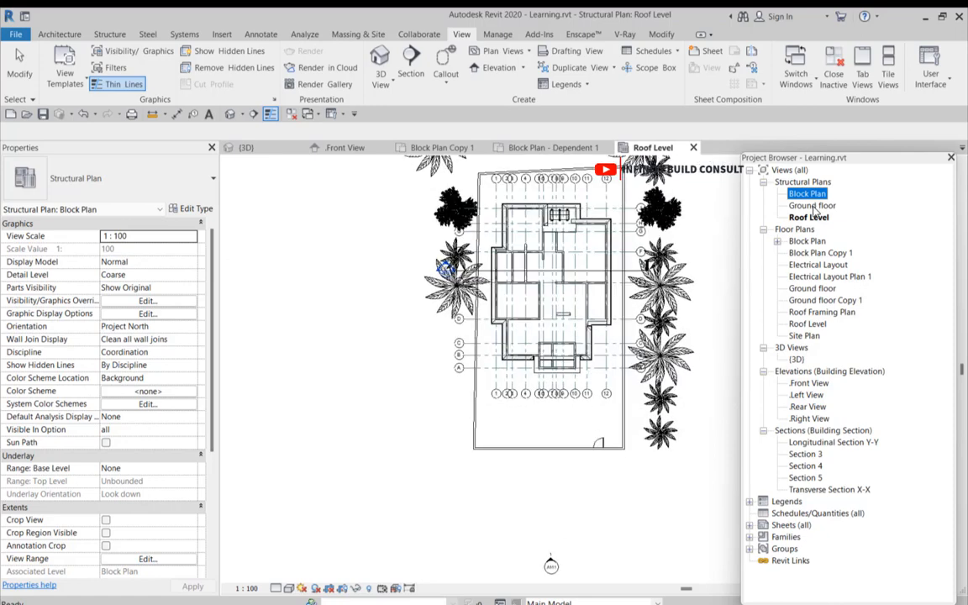
- Create reflected ceiling plans for the Block Plan, Ground floor and Roof Level levels and expand the Ceiling Plans branch
scroll(466, 481, down, 3)
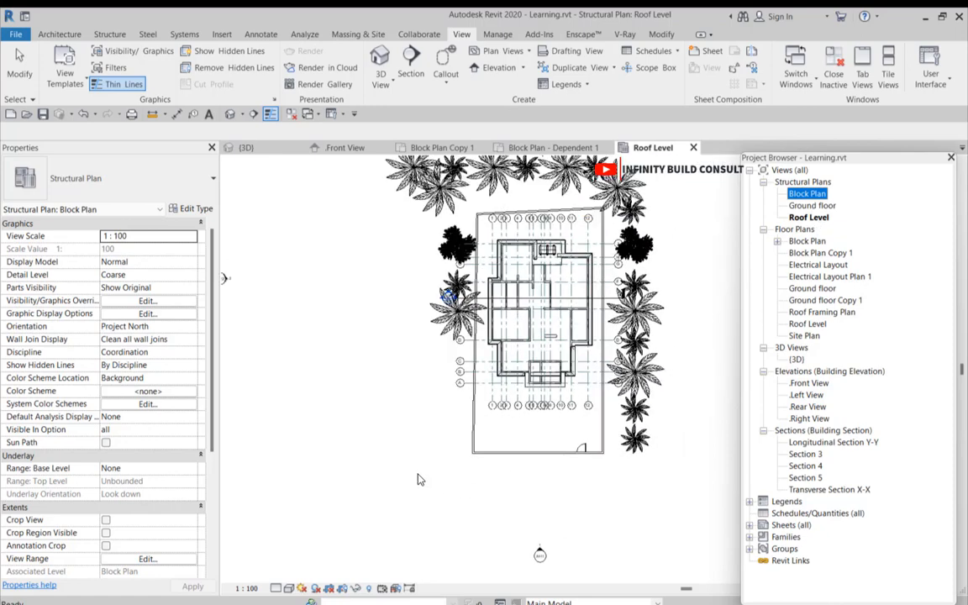
click(466, 482)
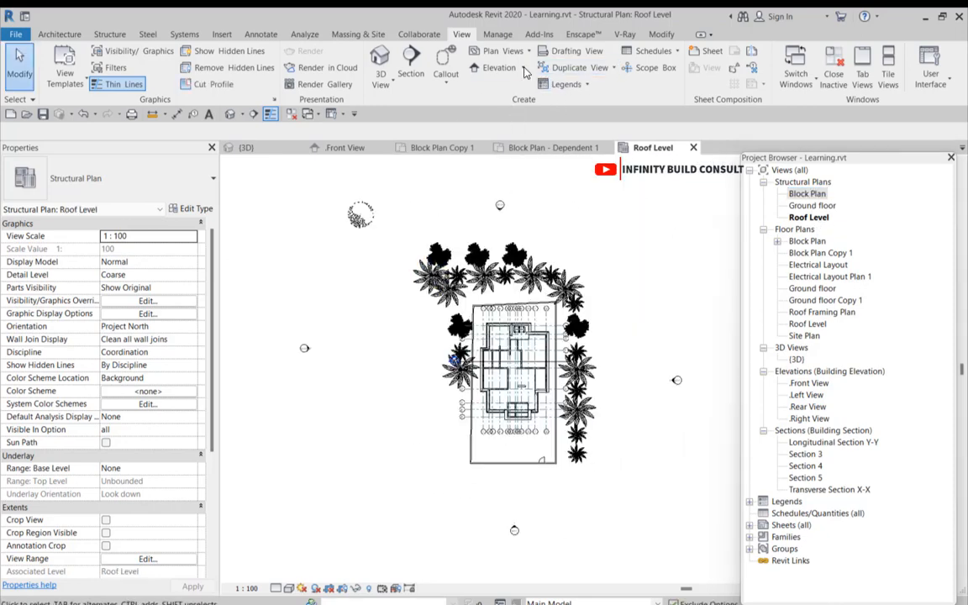
click(491, 51)
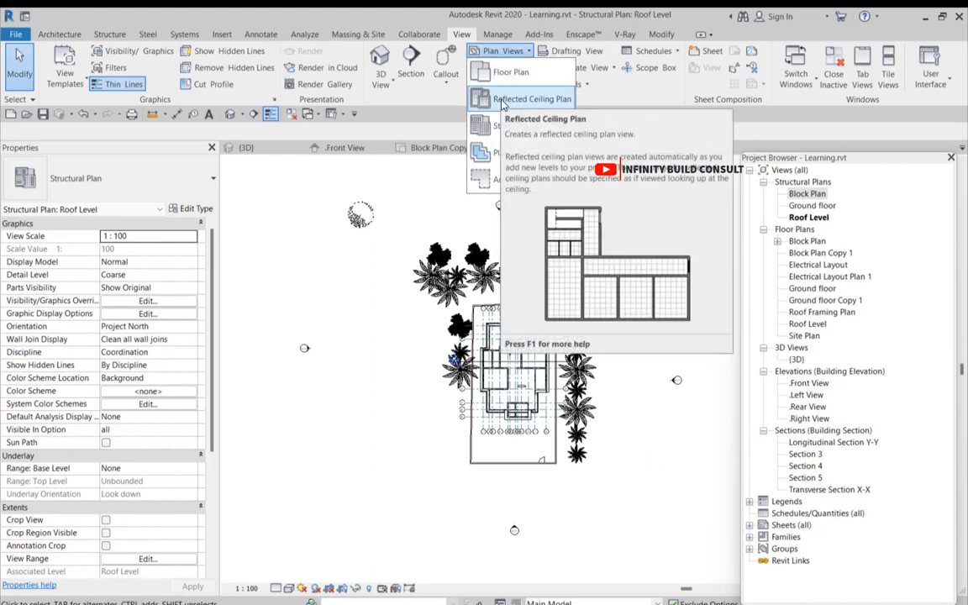
click(502, 102)
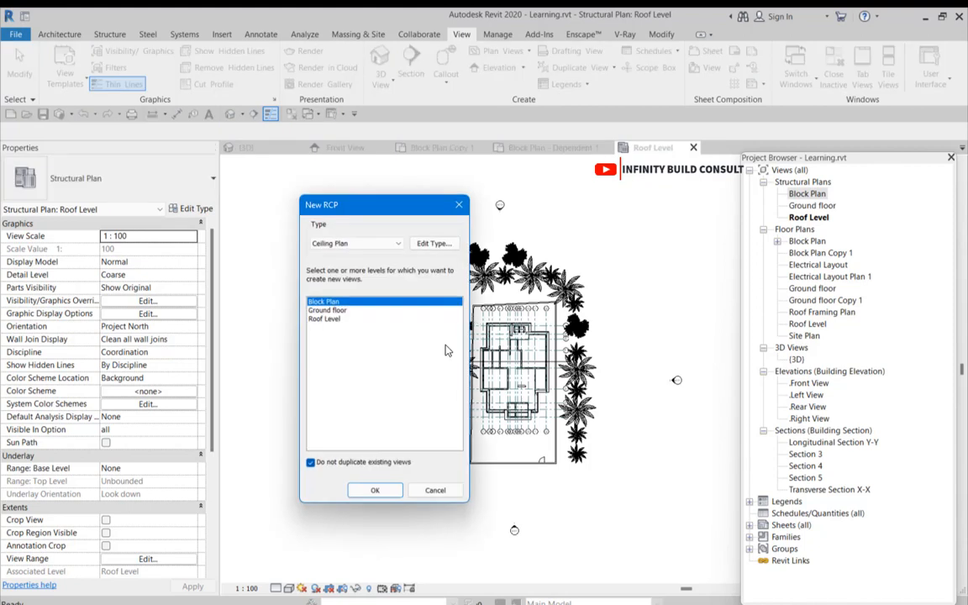
click(334, 311)
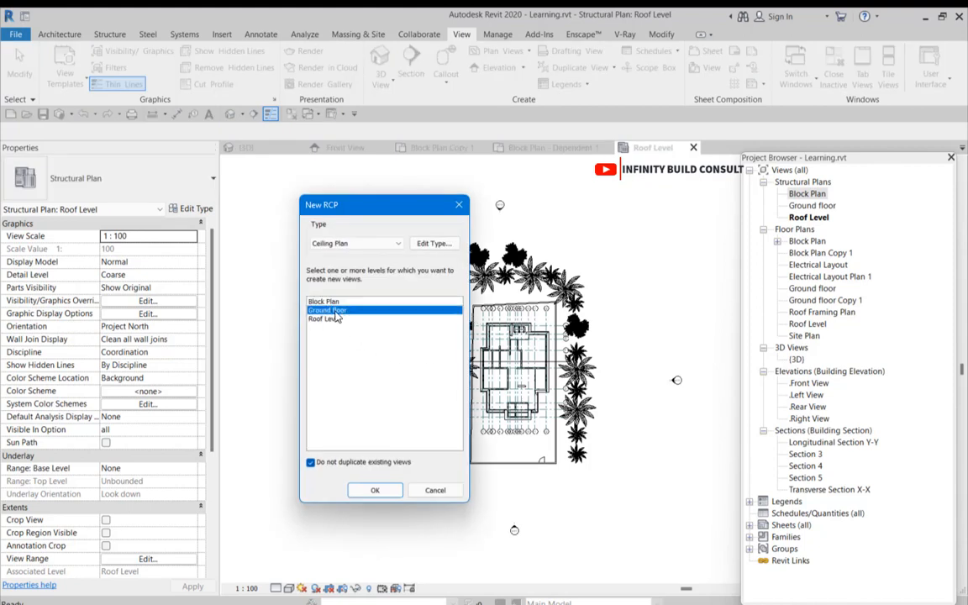
ctrl+click(337, 320)
ctrl+click(324, 301)
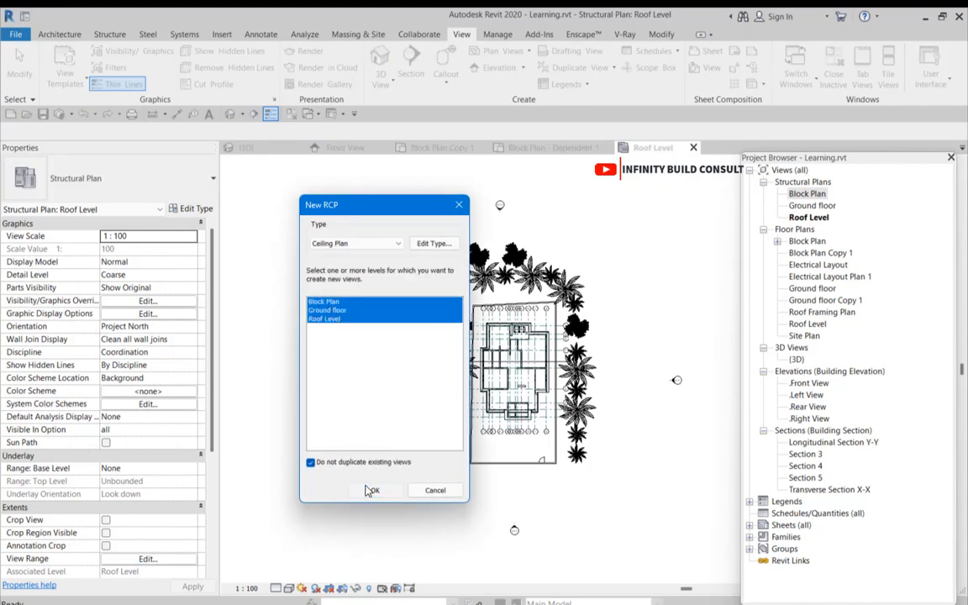
click(375, 490)
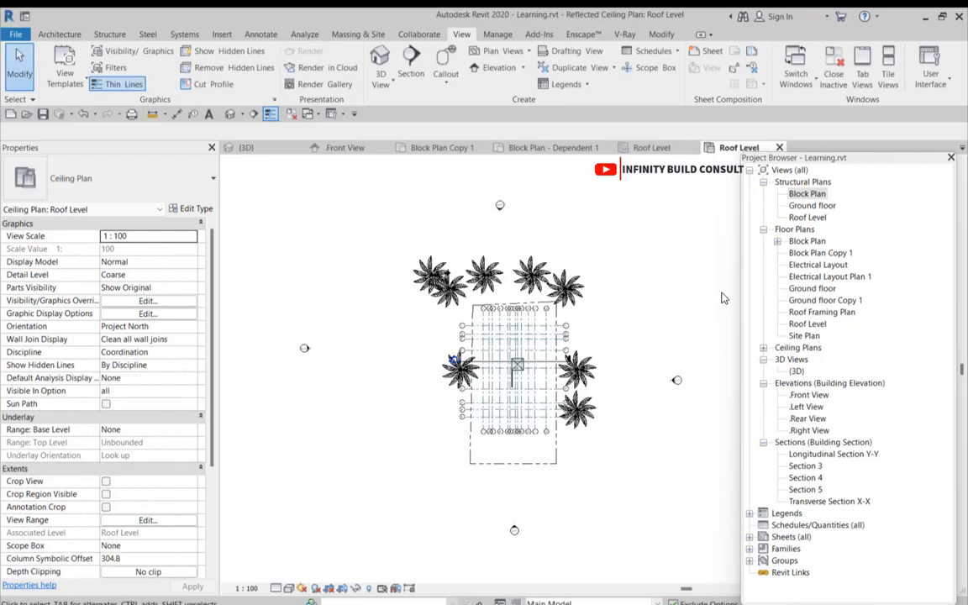
click(762, 348)
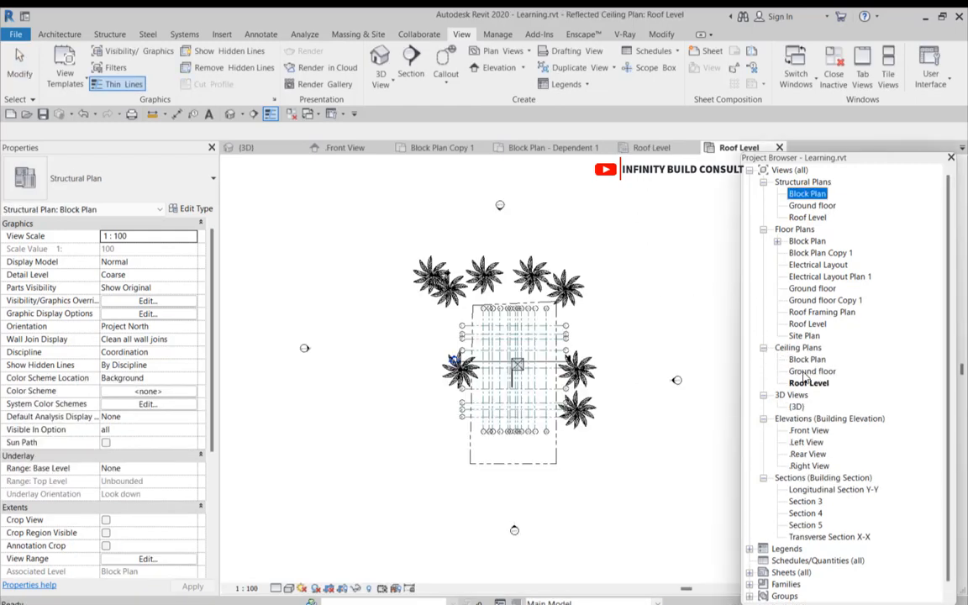
- In the .Front View elevation, copy the Roof Level line upward to a new level at elevation 8450
double_click(810, 430)
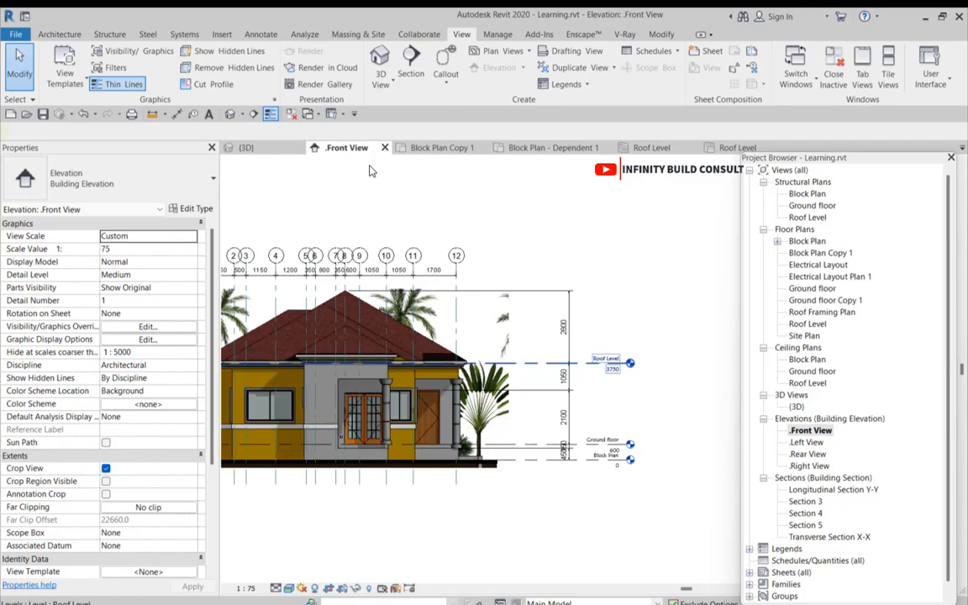
click(568, 364)
key(m)
key(v)
click(554, 363)
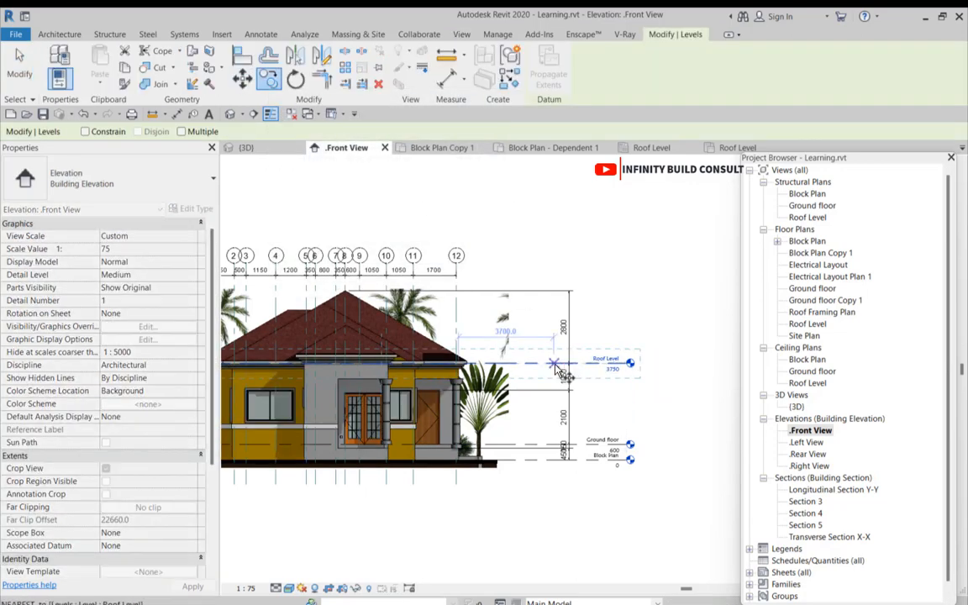
click(552, 242)
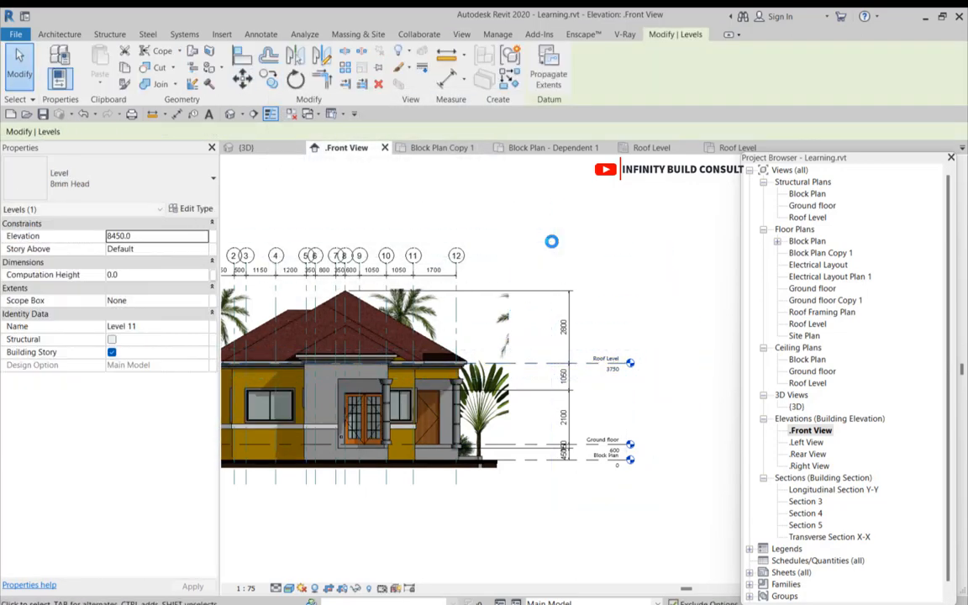
click(660, 255)
- Make the crop region of .Front View visible and extend its upper edge above the new level line
scroll(121, 345, down, 5)
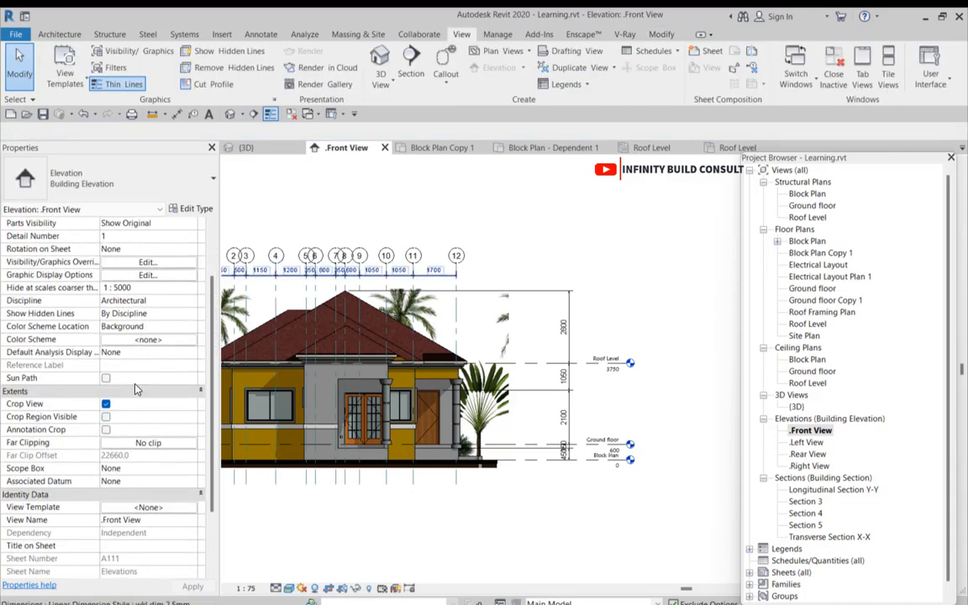
click(106, 378)
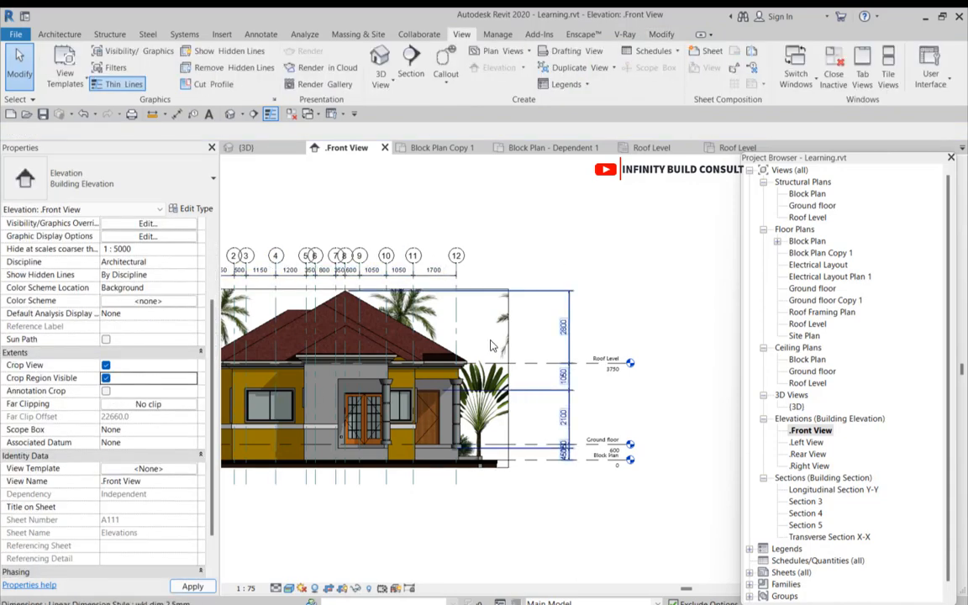
scroll(479, 322, down, 2)
click(400, 322)
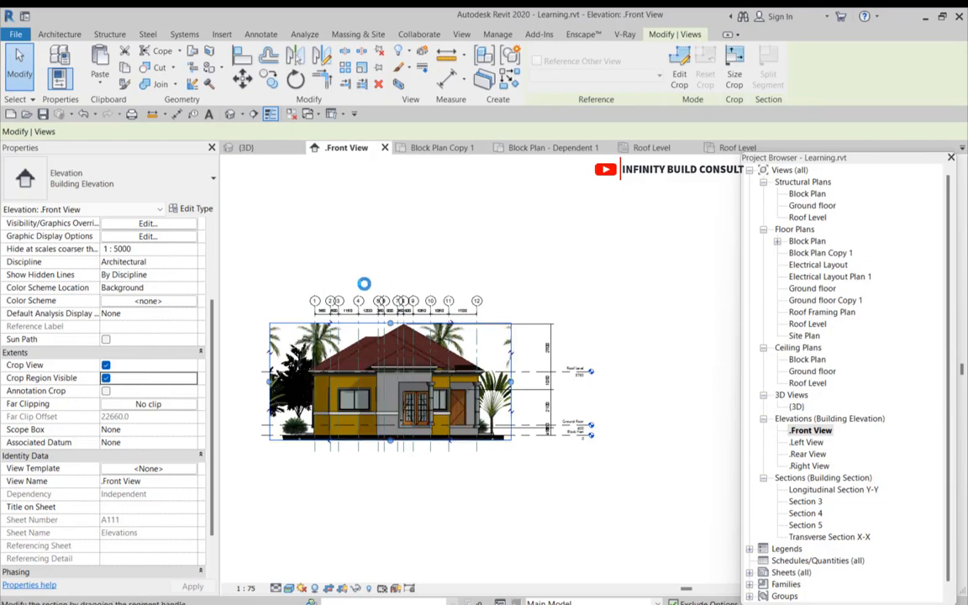
- Extend the Level 11 line so its head aligns with the other level heads, and fit the elevation in view
scroll(505, 276, up, 4)
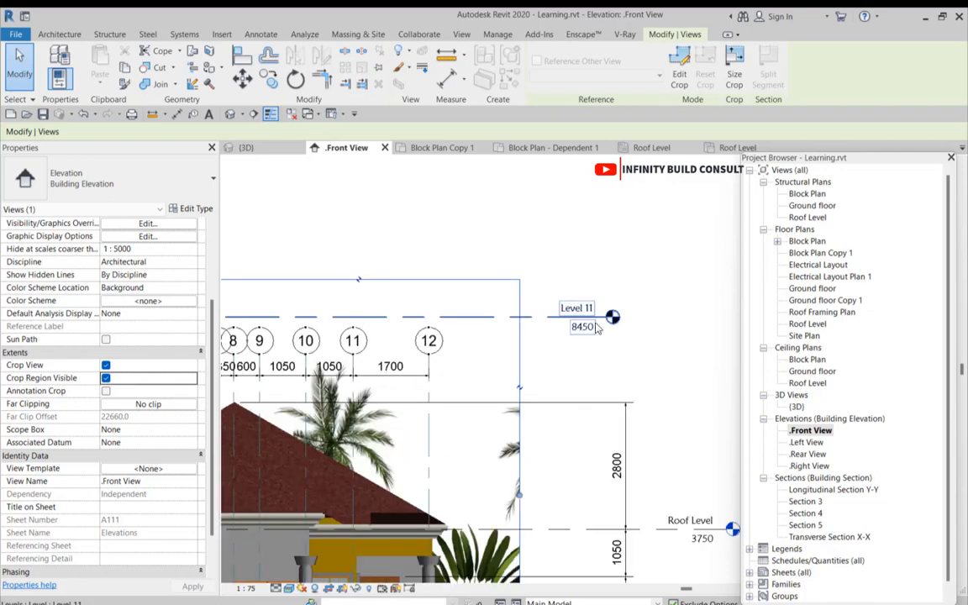
scroll(551, 310, down, 2)
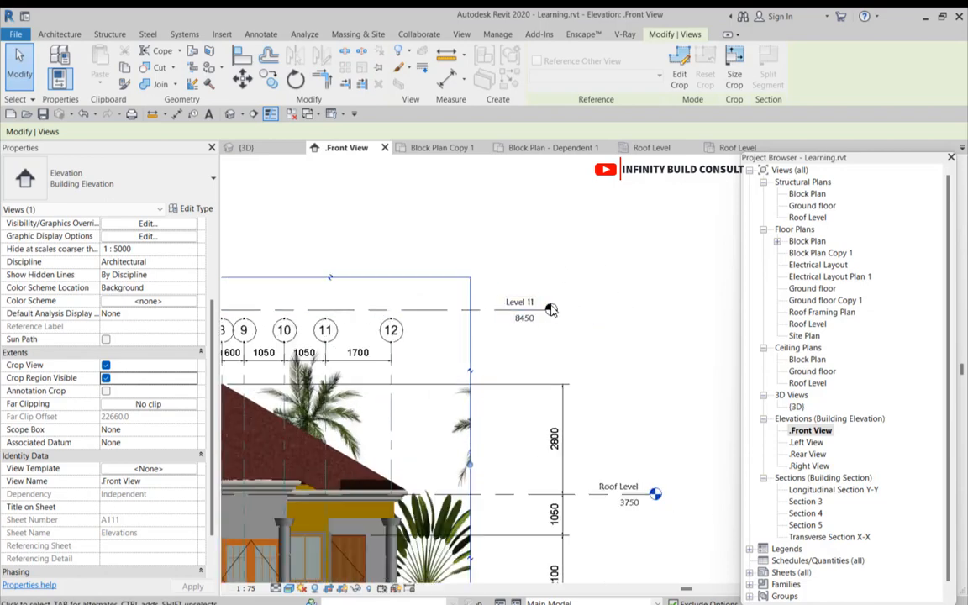
scroll(551, 311, up, 1)
click(552, 312)
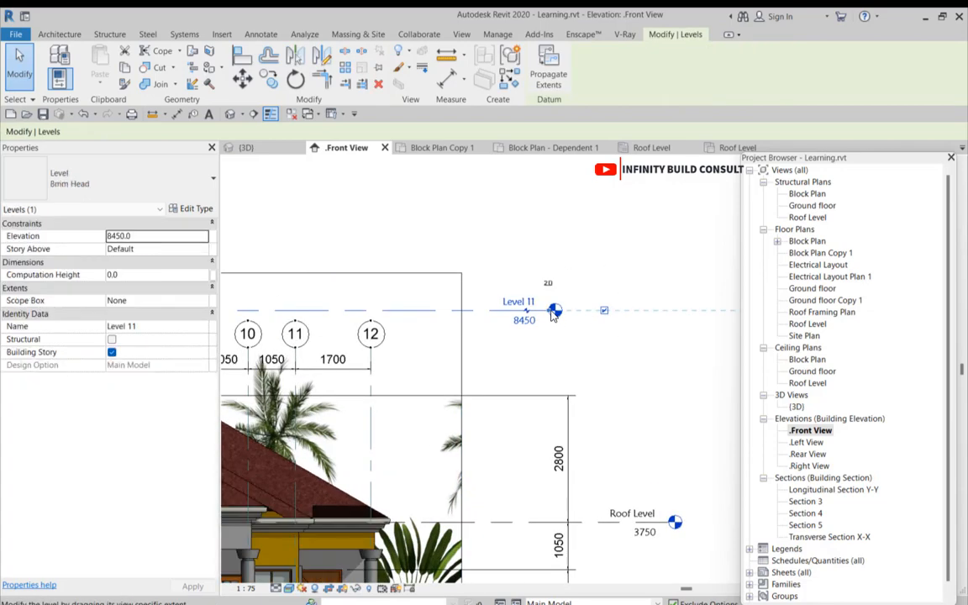
ctrl+drag(552, 312, 668, 308)
scroll(660, 301, down, 3)
click(644, 274)
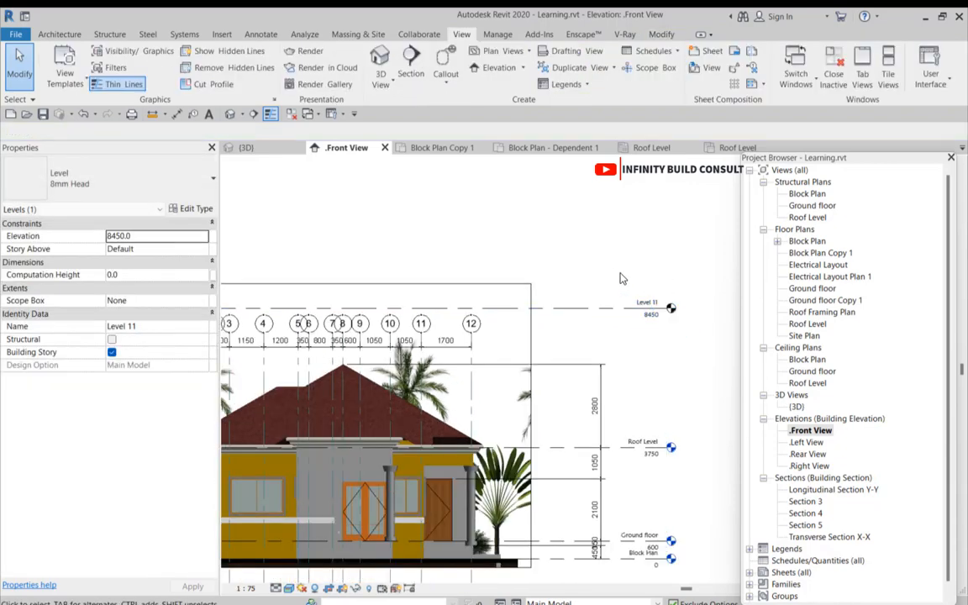
key(z)
key(f)
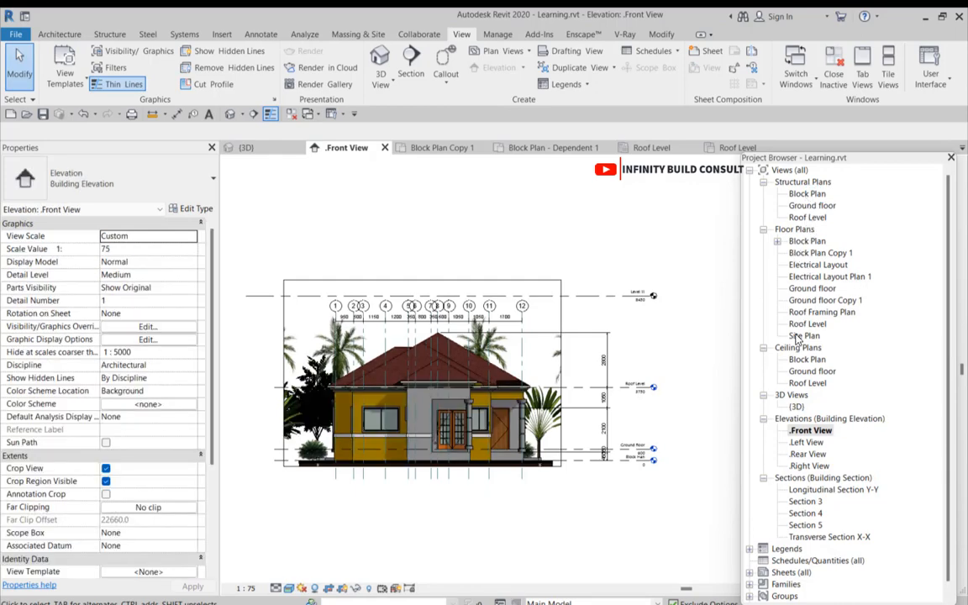
- Create a floor plan view for Level 11 with Do not duplicate existing views enabled
scroll(680, 388, down, 4)
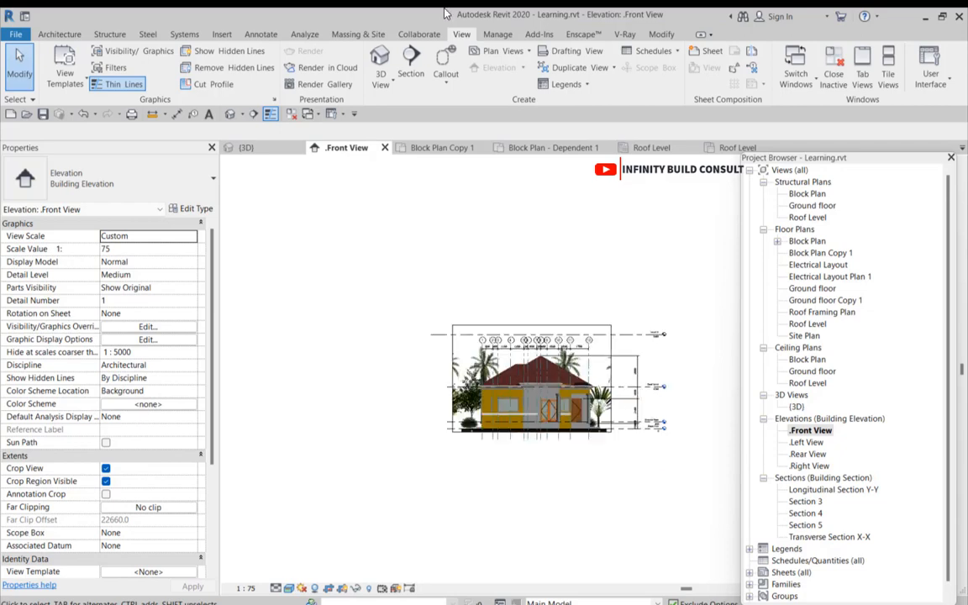
click(498, 52)
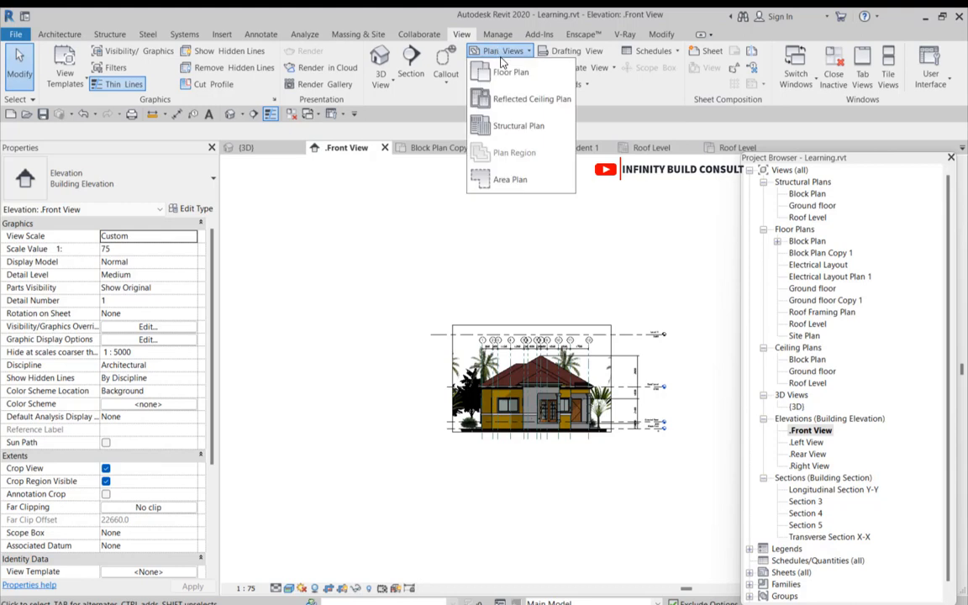
click(508, 72)
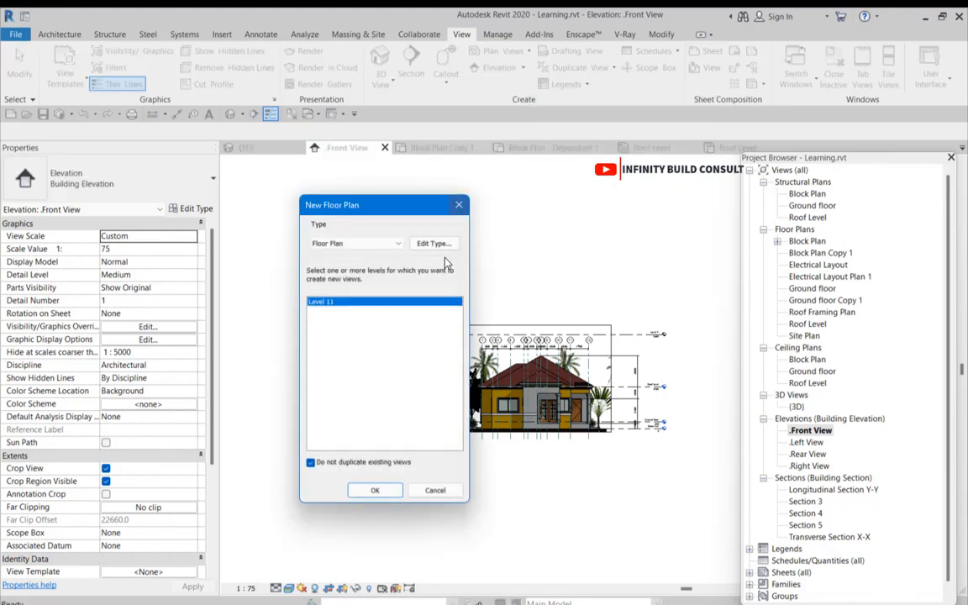
click(370, 492)
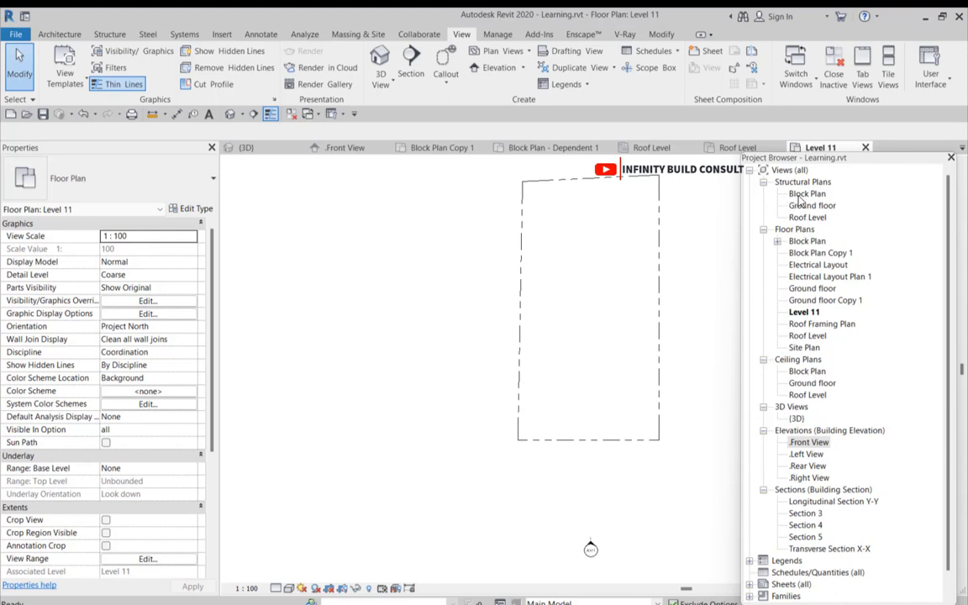
- Create a structural plan view for Level 11 with Do not duplicate existing views enabled
click(494, 51)
click(509, 126)
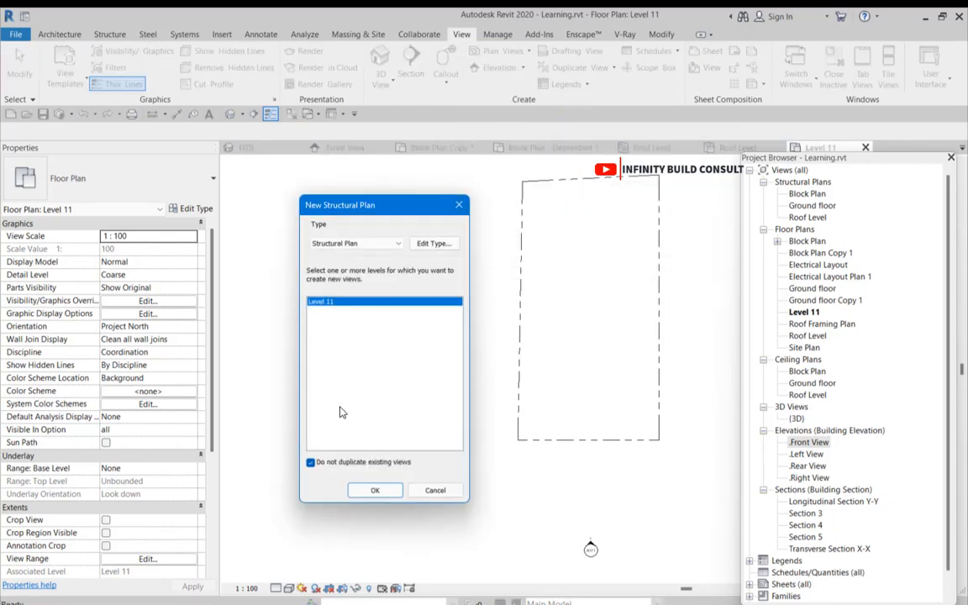
click(374, 490)
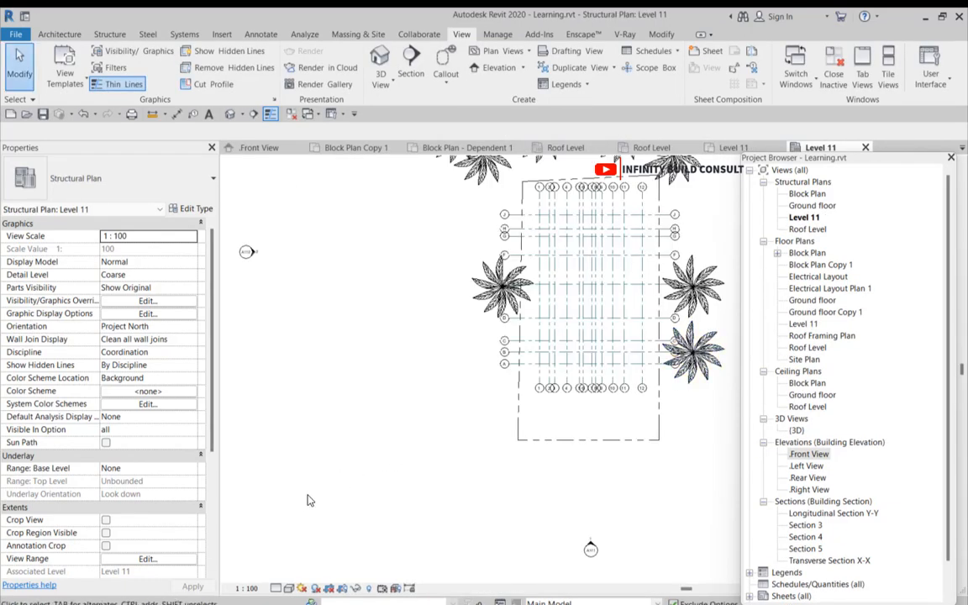
scroll(306, 495, down, 2)
scroll(674, 331, up, 2)
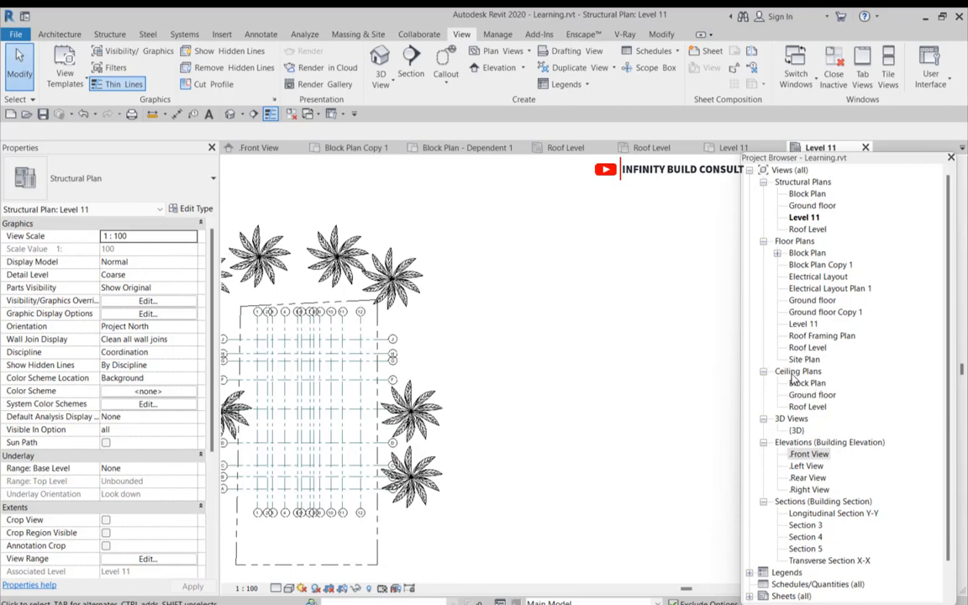
- Open the {3D} view from the Project Browser and examine the building model
scroll(792, 387, down, 3)
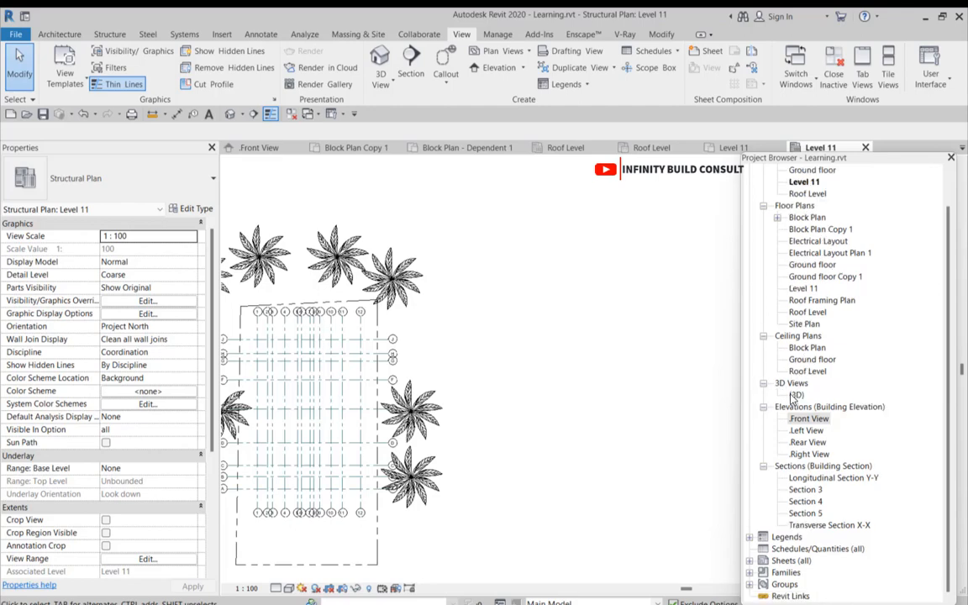
click(794, 395)
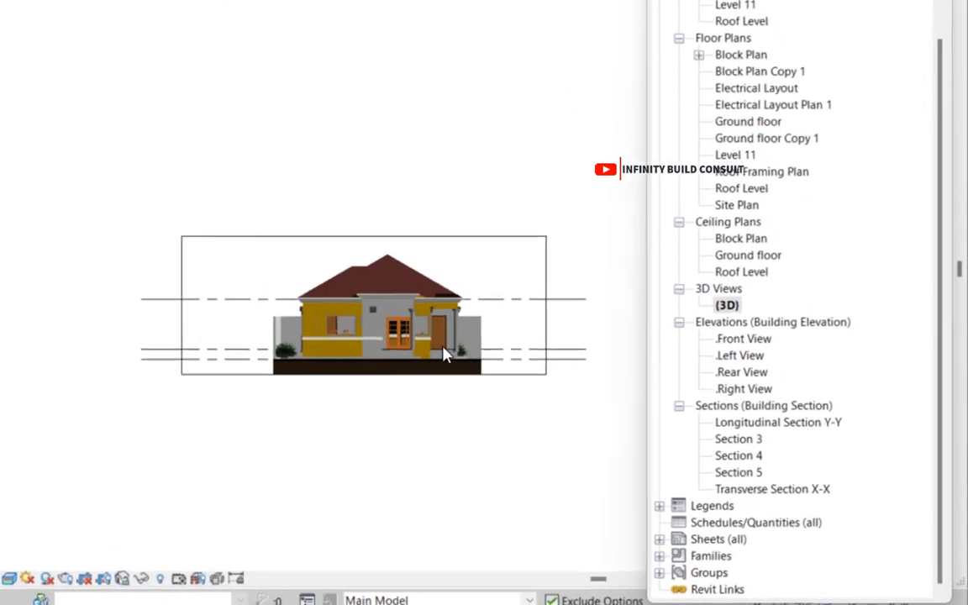
scroll(410, 339, up, 4)
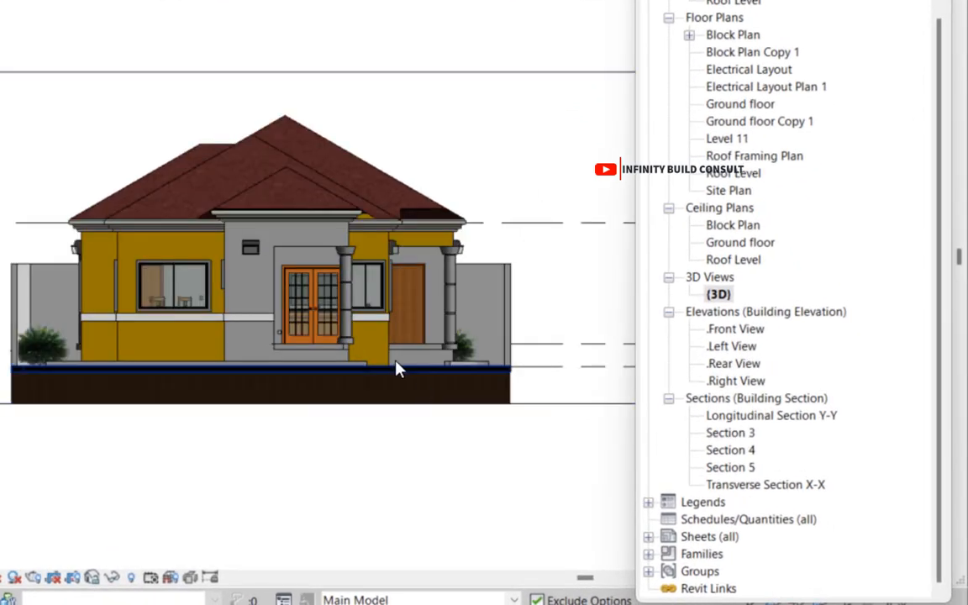
scroll(395, 367, down, 1)
scroll(399, 370, down, 2)
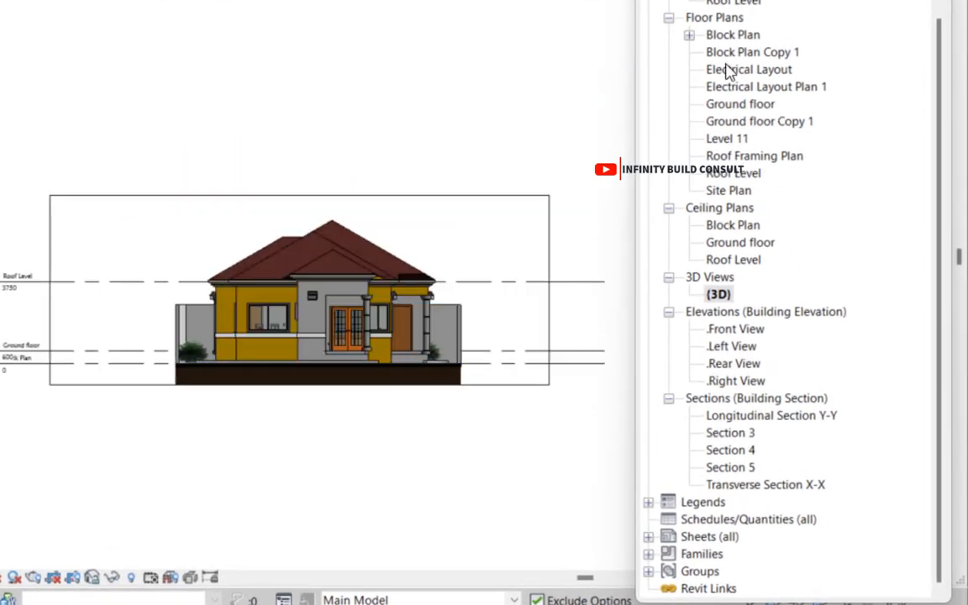
- Open the Ground floor floor plan and place a camera in front of the building, with its target beyond the opposite end of the house
double_click(731, 106)
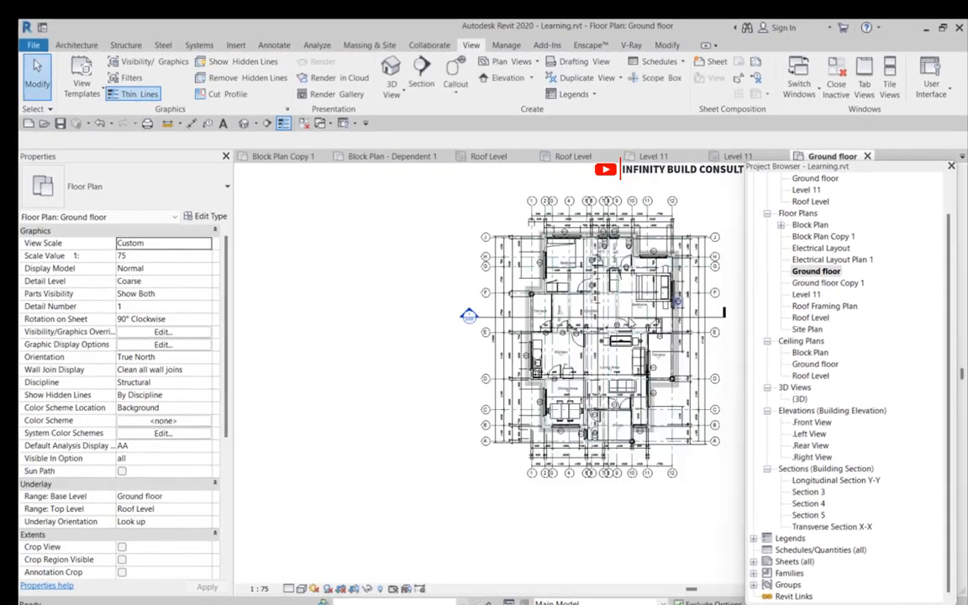
scroll(399, 438, down, 2)
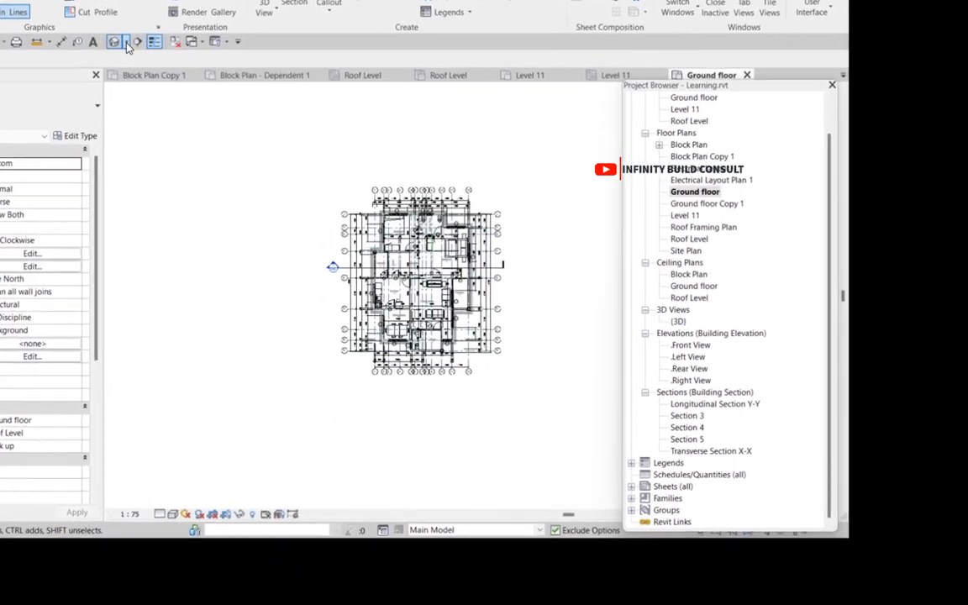
click(253, 123)
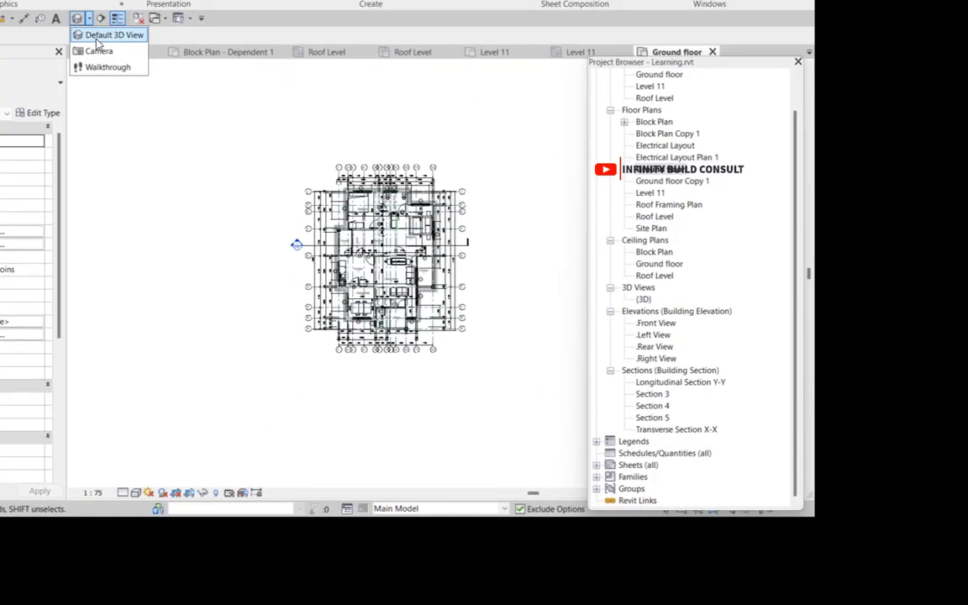
click(99, 53)
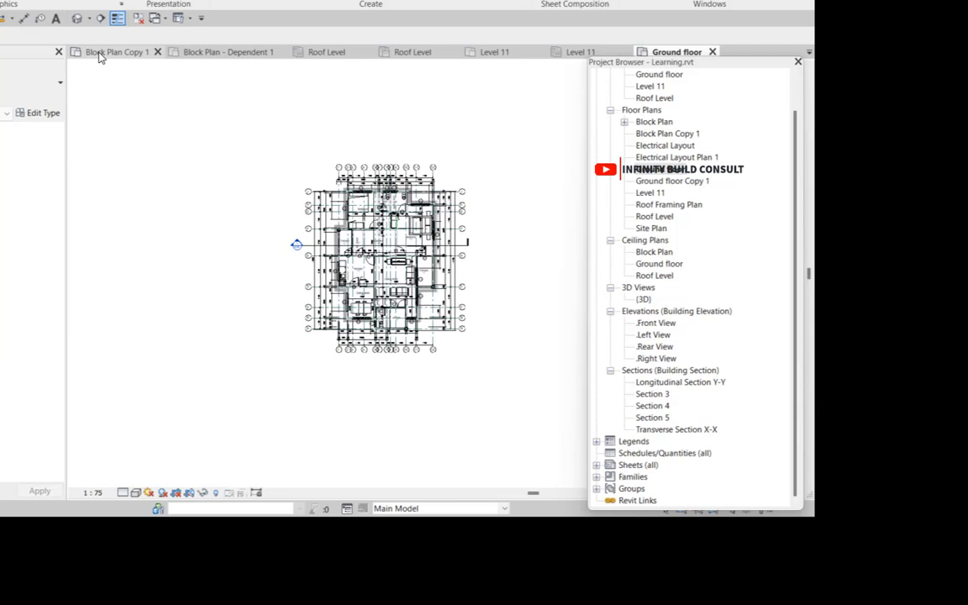
click(363, 396)
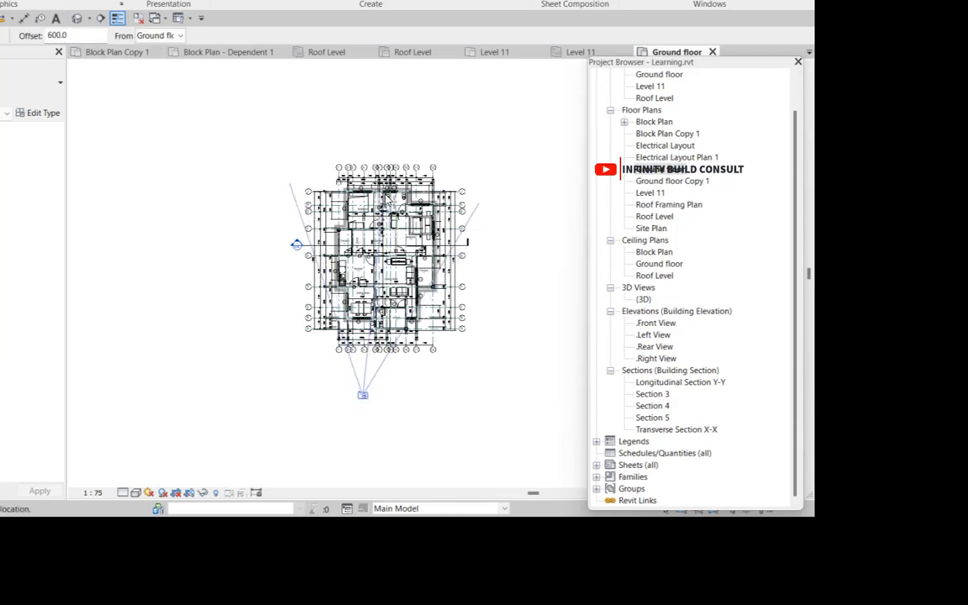
click(385, 155)
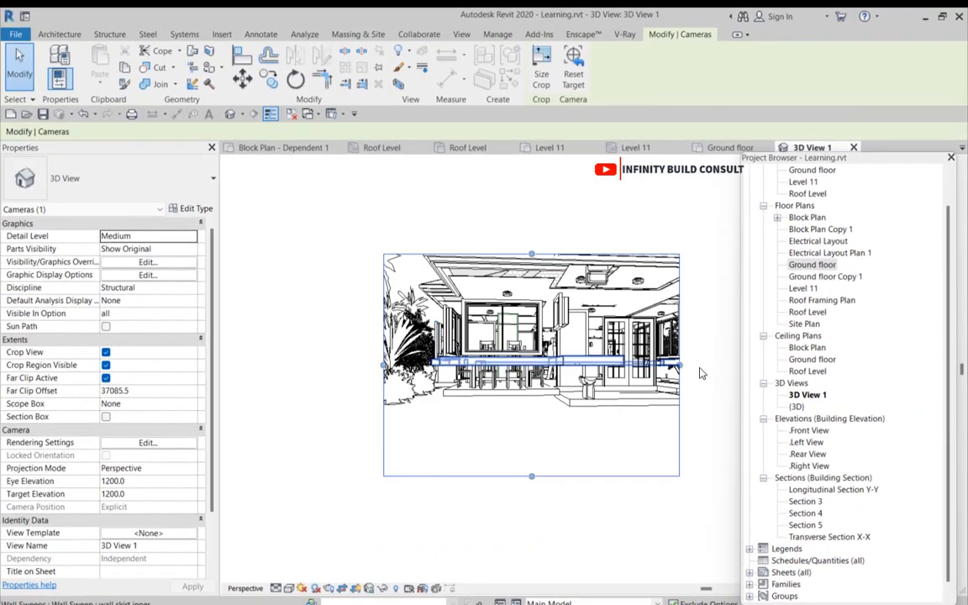
- Extend the camera view's crop region to the right and upward to include more of the building and its roof
drag(679, 365, 715, 365)
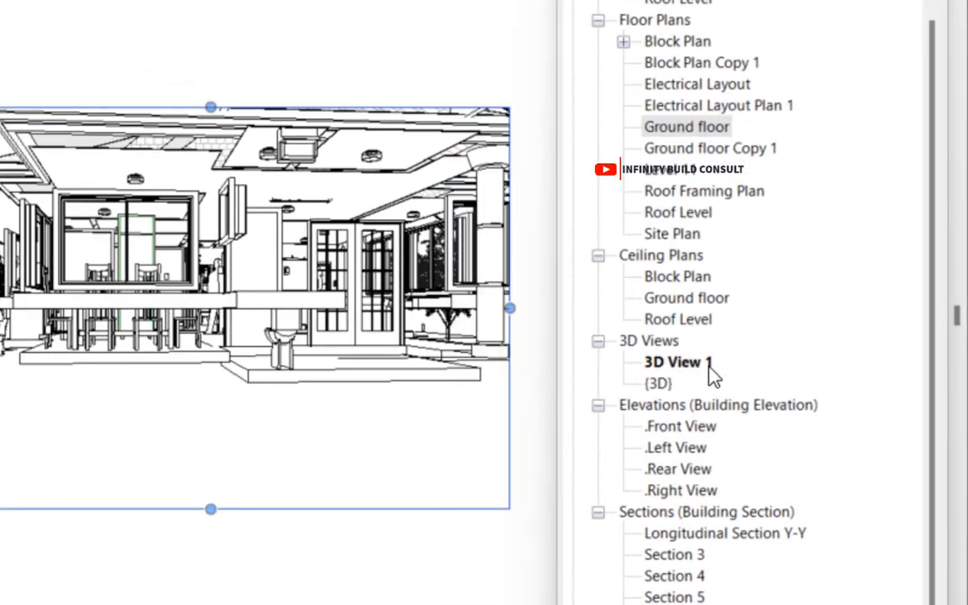
double_click(710, 369)
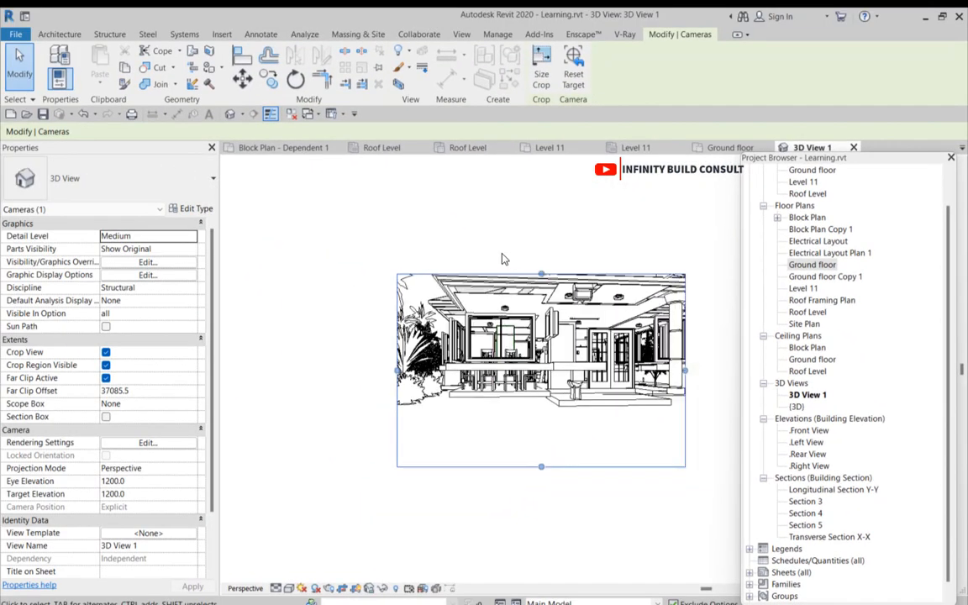
scroll(500, 290, down, 3)
scroll(572, 293, up, 2)
drag(567, 362, 588, 362)
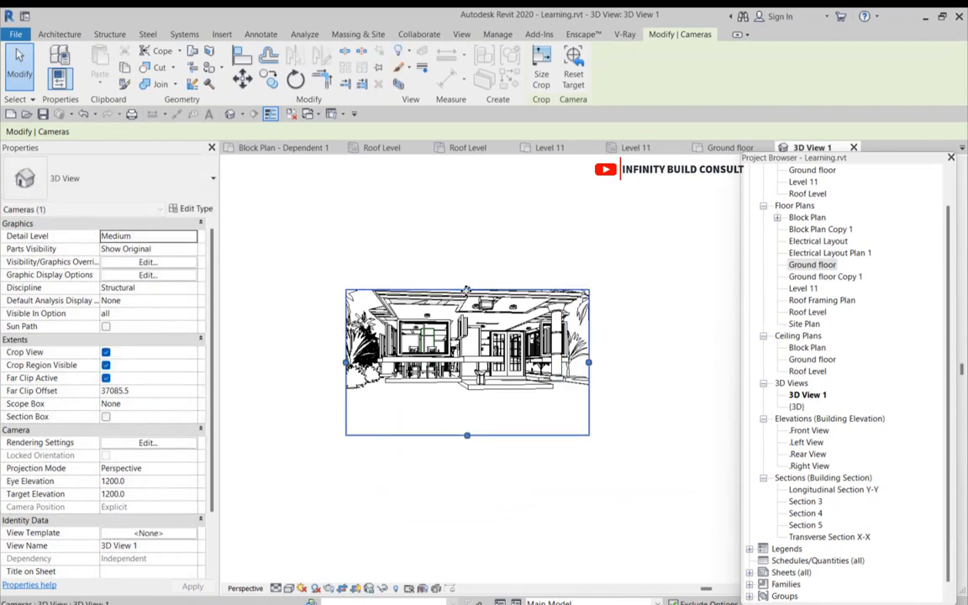
drag(466, 289, 467, 218)
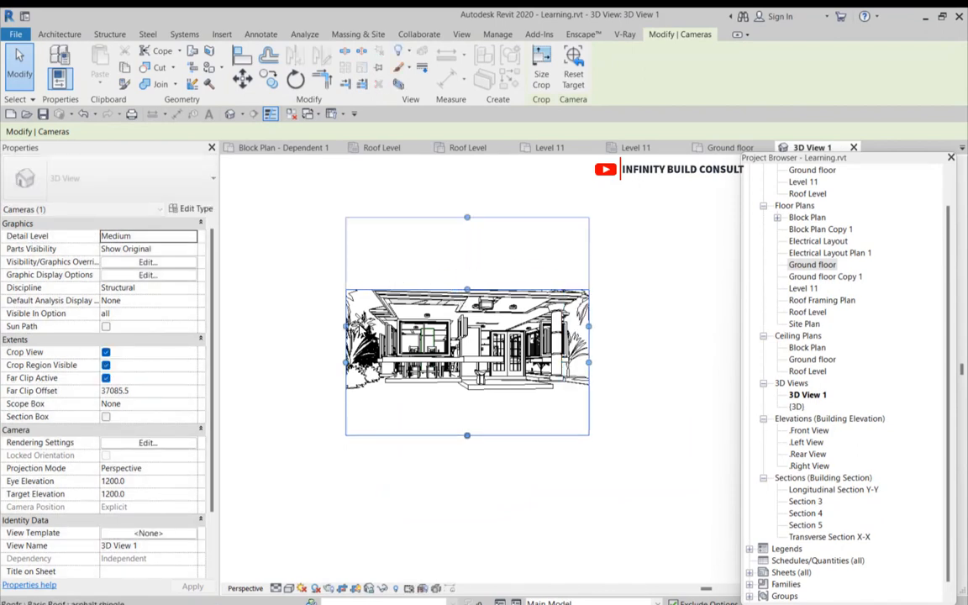
click(682, 335)
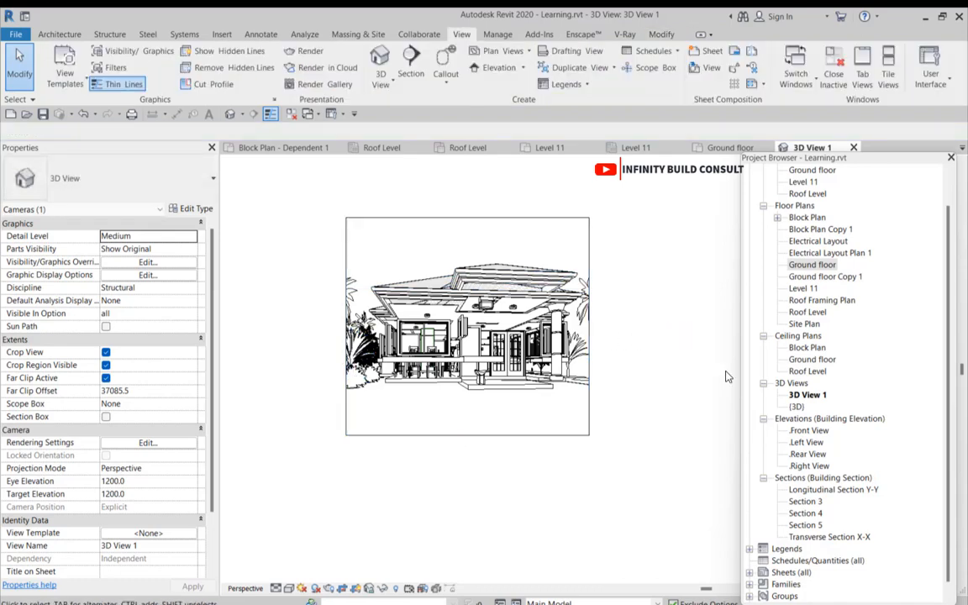
- Open the .Front View elevation and examine the level heads beside the building
double_click(809, 430)
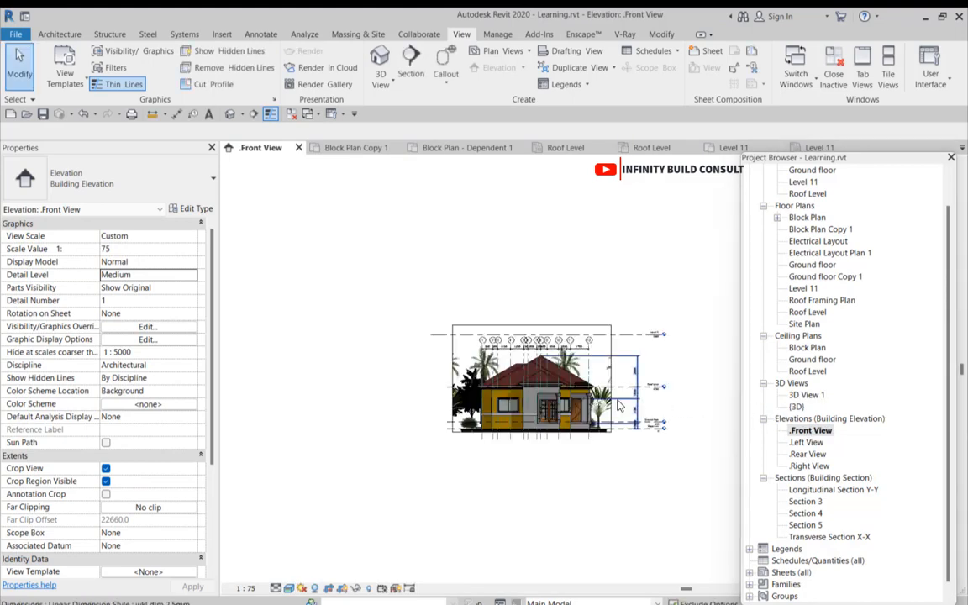
scroll(638, 428, up, 3)
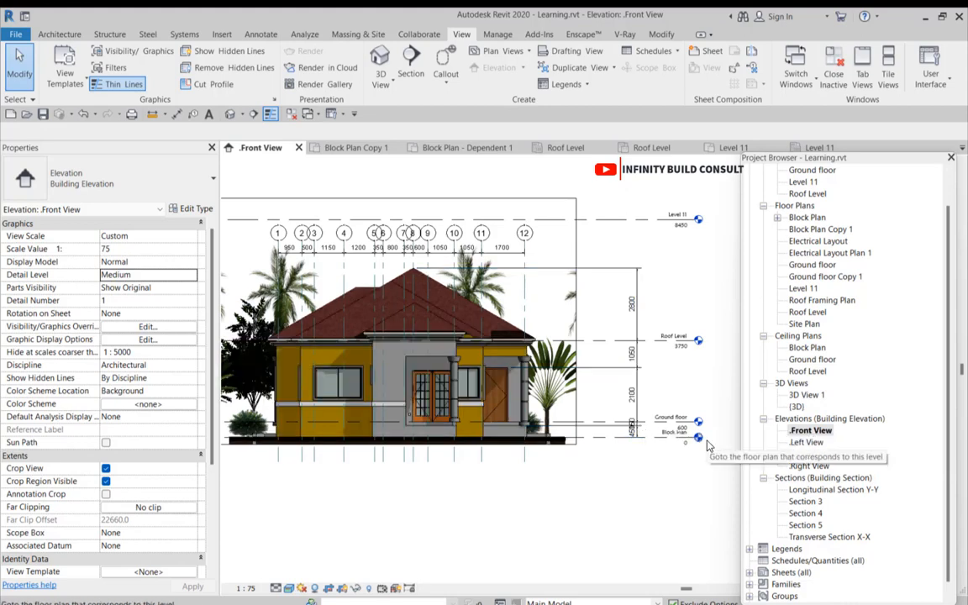
scroll(709, 447, down, 2)
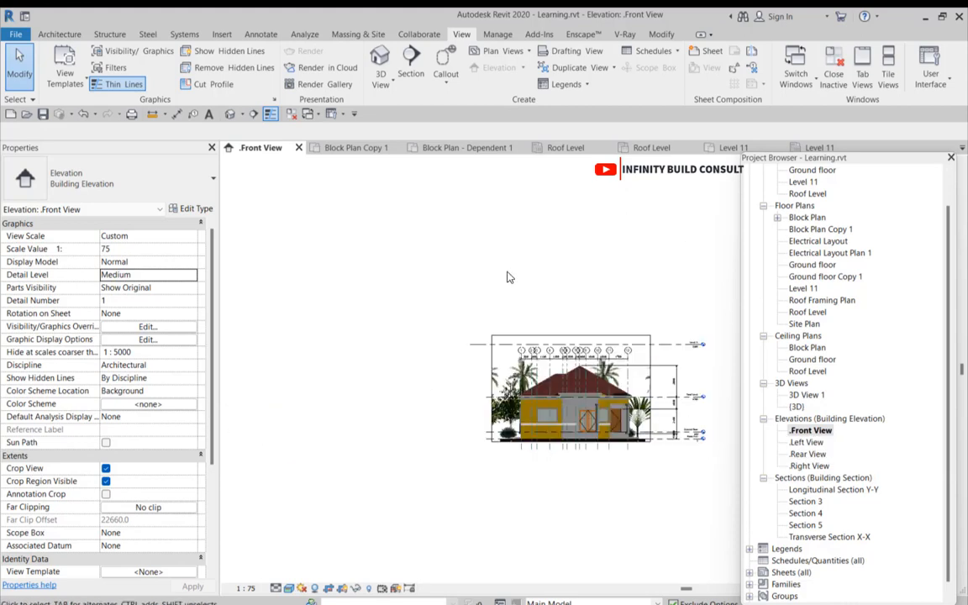
scroll(881, 252, up, 1)
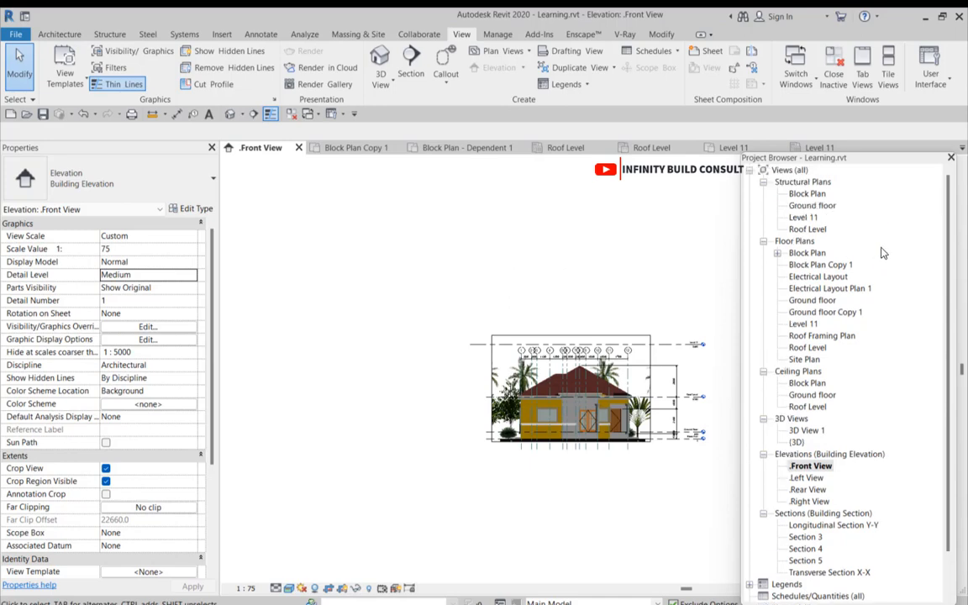
- Open the Ground floor structural plan and place a building elevation marker to the right of the plot, facing the house
double_click(803, 210)
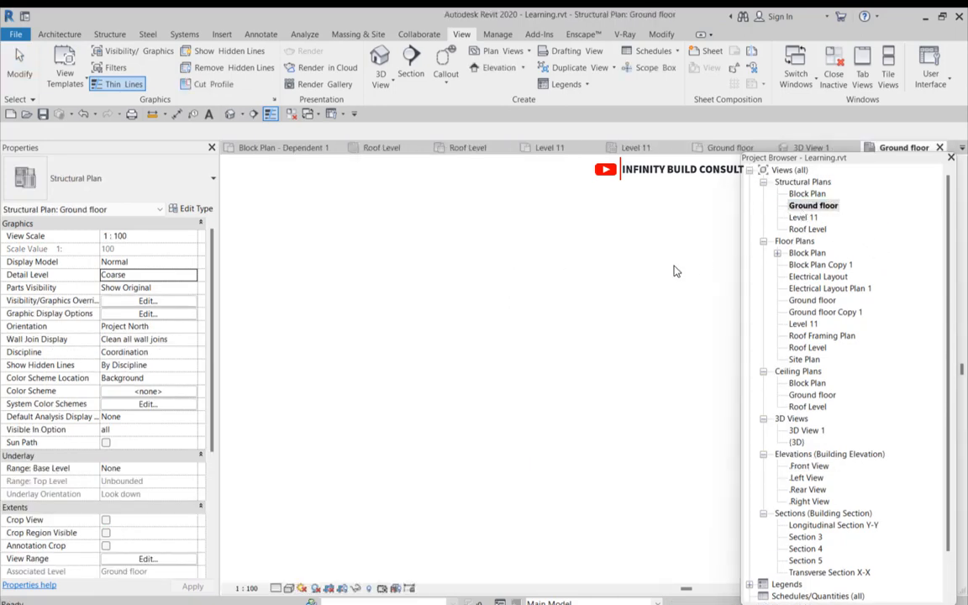
scroll(412, 388, down, 2)
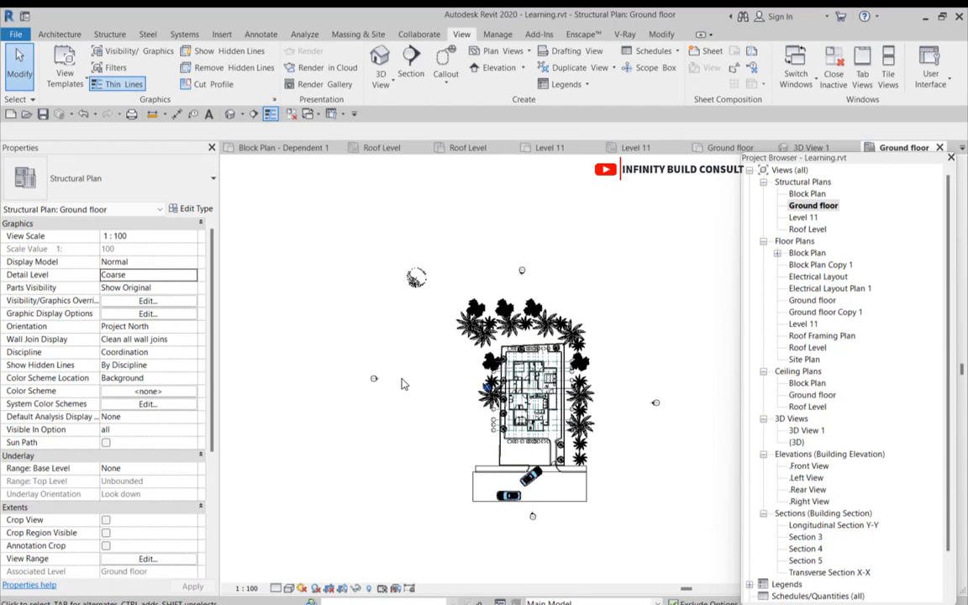
click(495, 68)
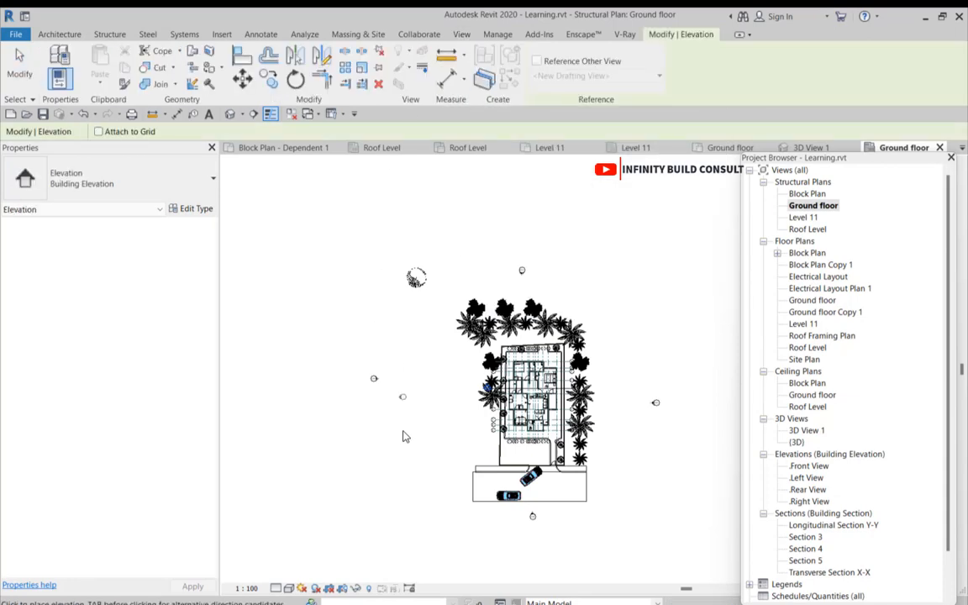
scroll(405, 436, up, 4)
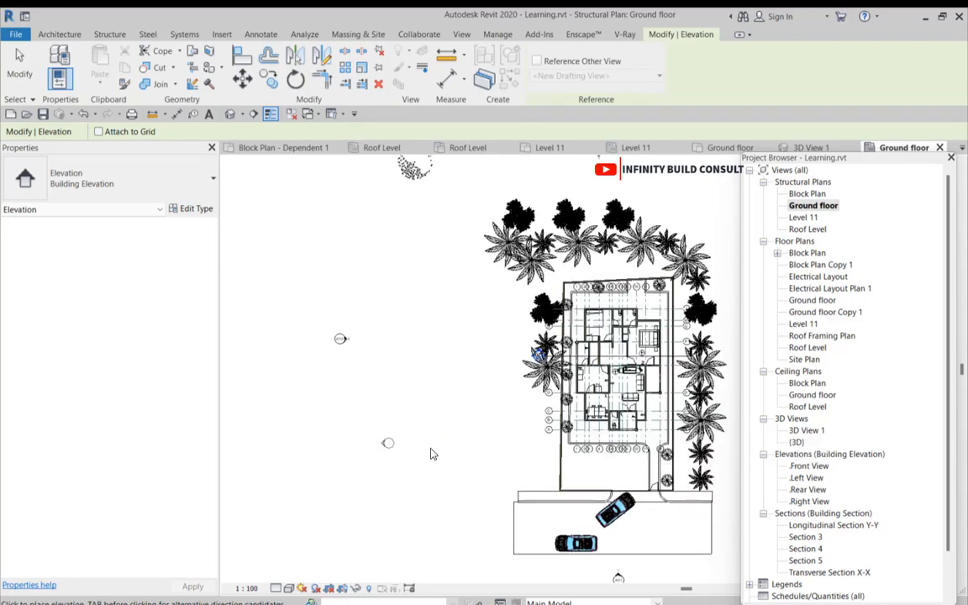
scroll(390, 443, down, 3)
click(664, 439)
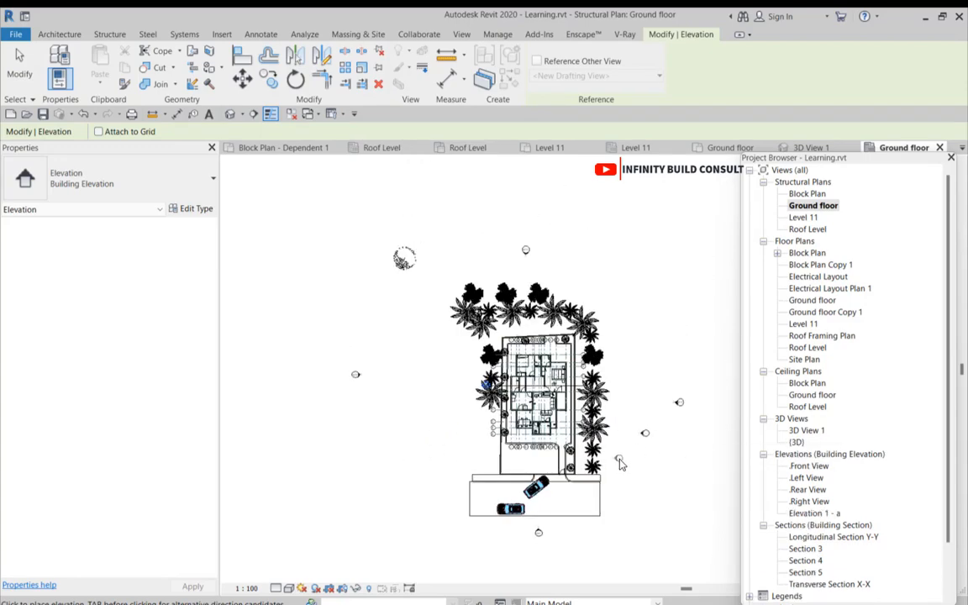
key(Escape)
key(Escape)
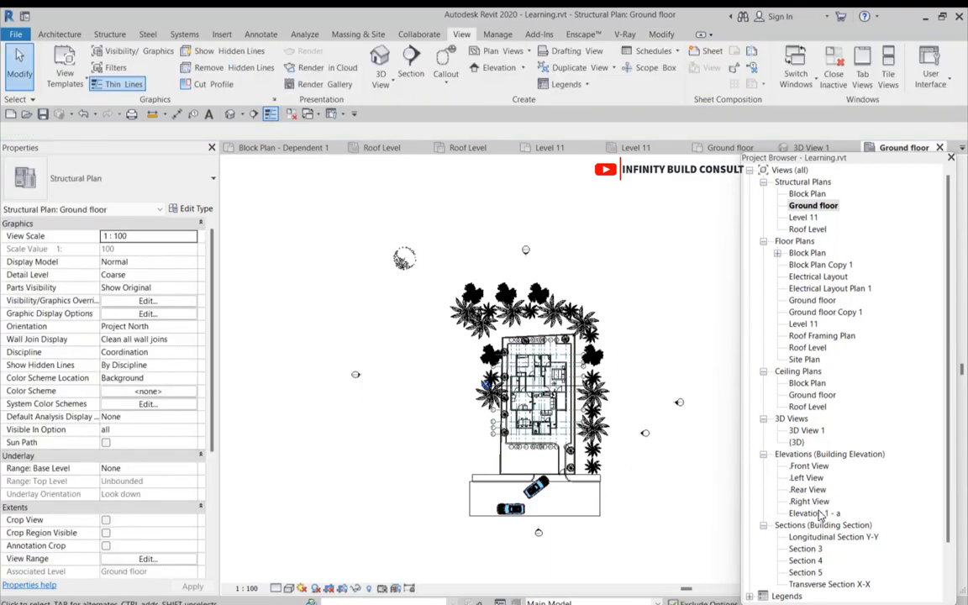
- Draw a horizontal building section across the front yard below the house, spanning the full plot width, with 0.0 offset
scroll(609, 363, up, 5)
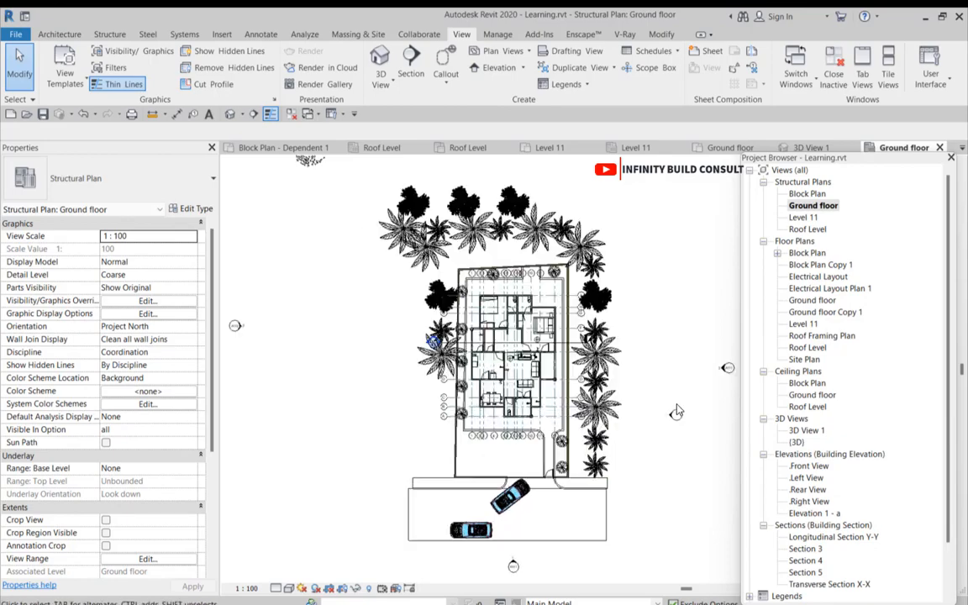
scroll(625, 431, down, 2)
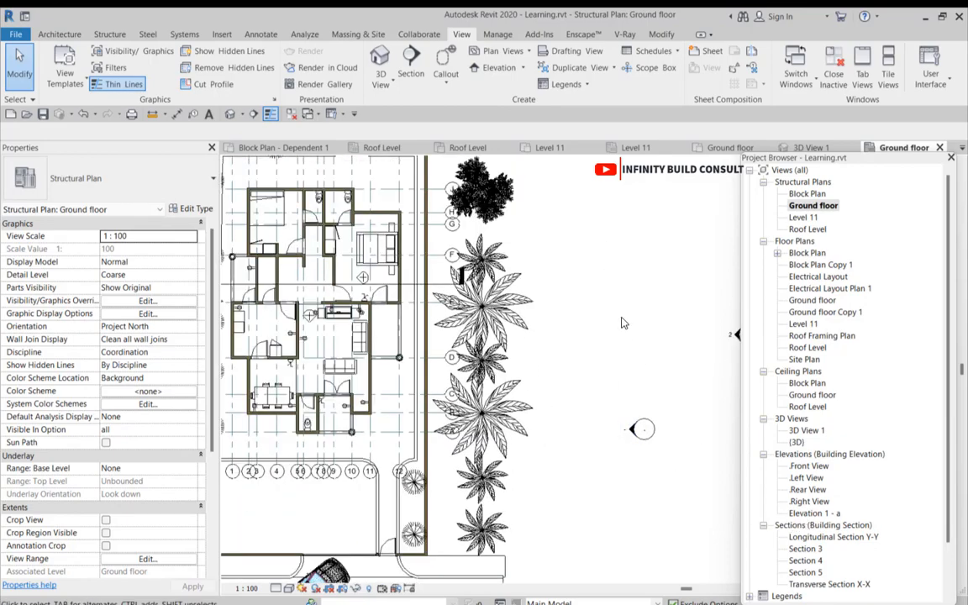
scroll(620, 315, down, 2)
scroll(498, 315, down, 1)
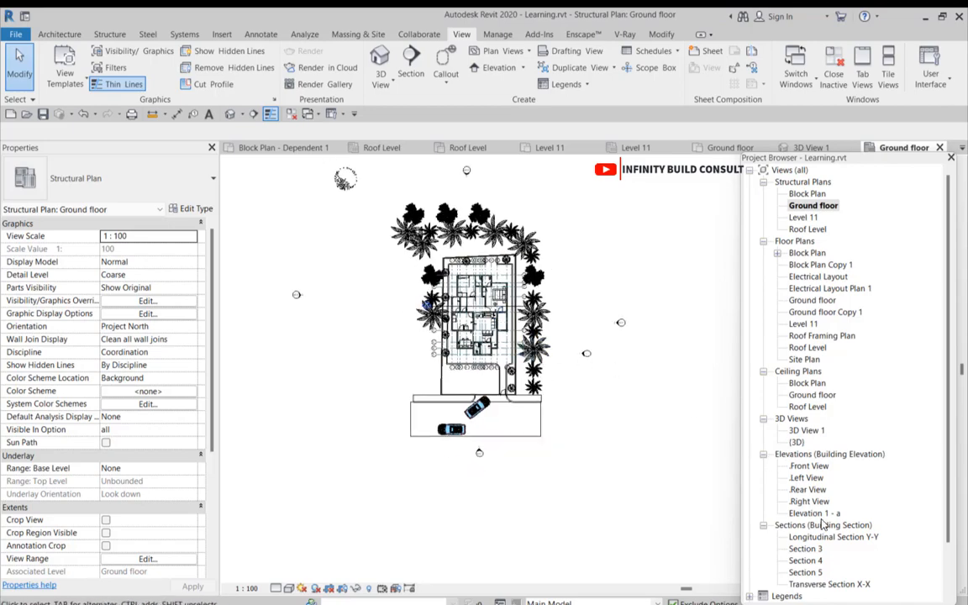
scroll(771, 516, down, 2)
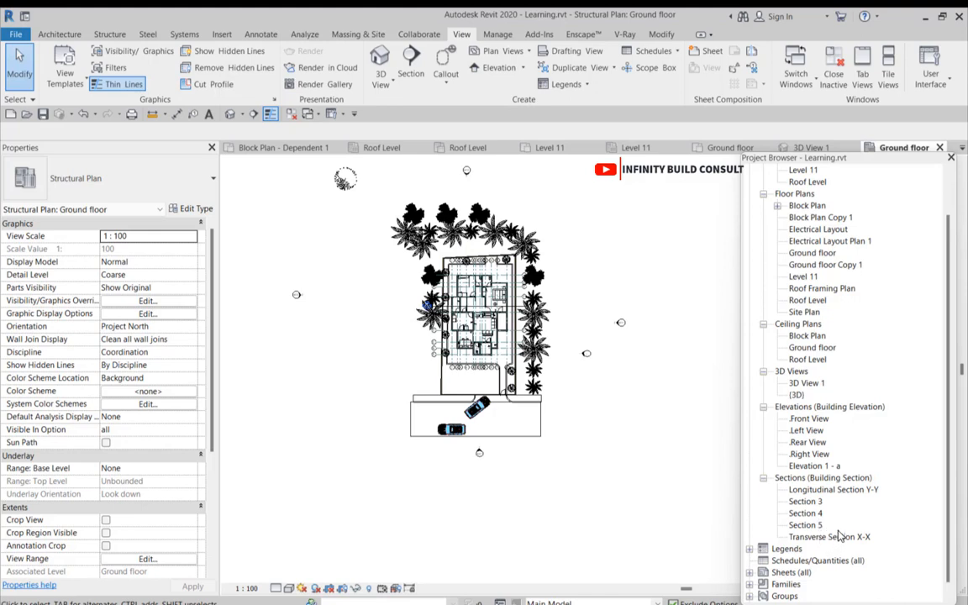
scroll(514, 262, up, 3)
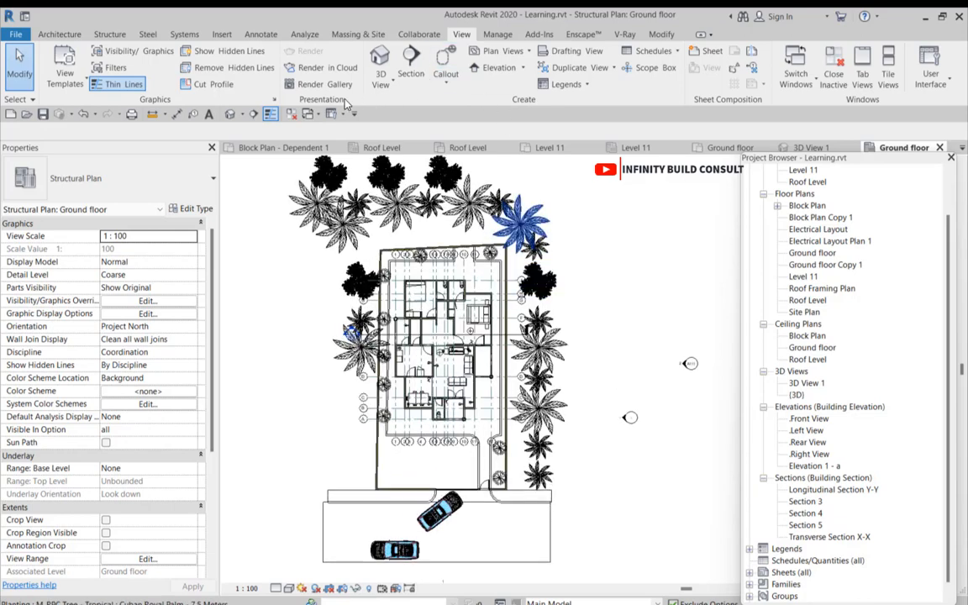
click(252, 115)
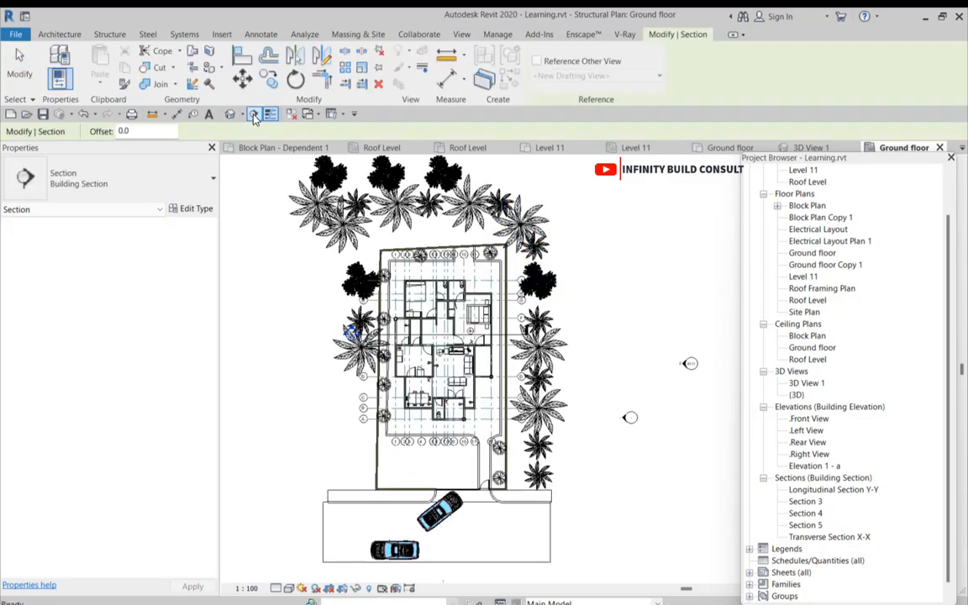
click(471, 34)
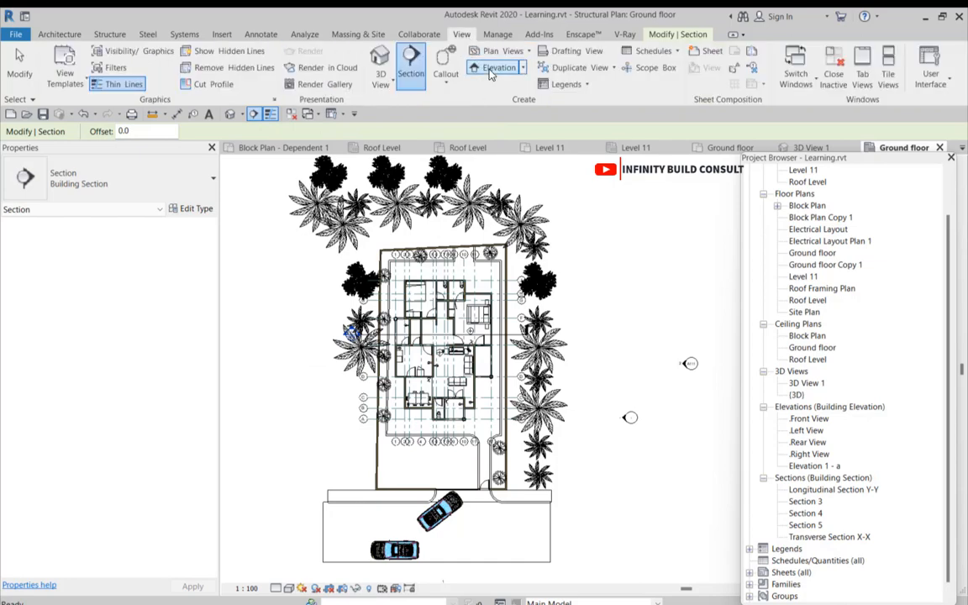
click(410, 74)
scroll(369, 442, up, 2)
click(340, 445)
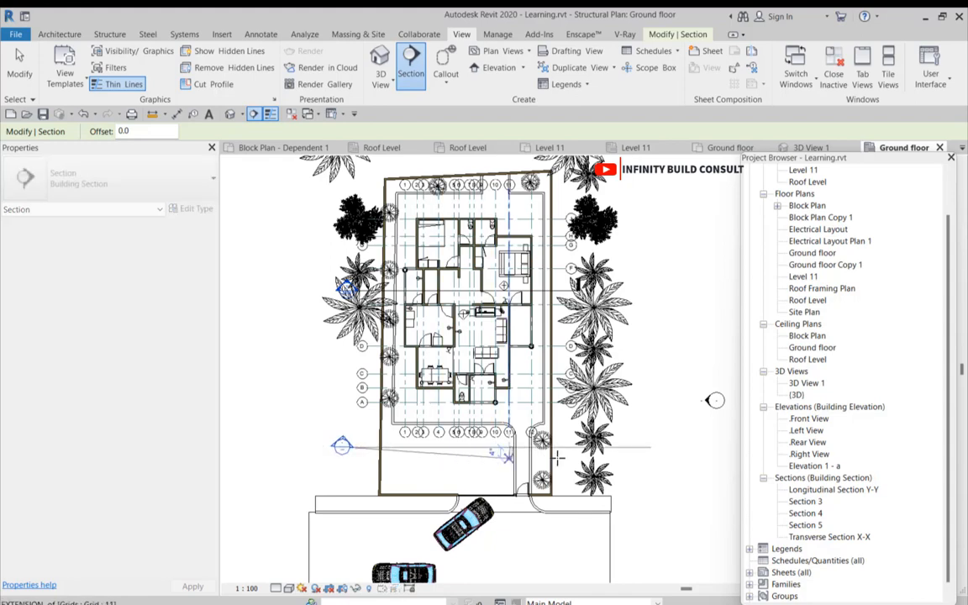
click(617, 448)
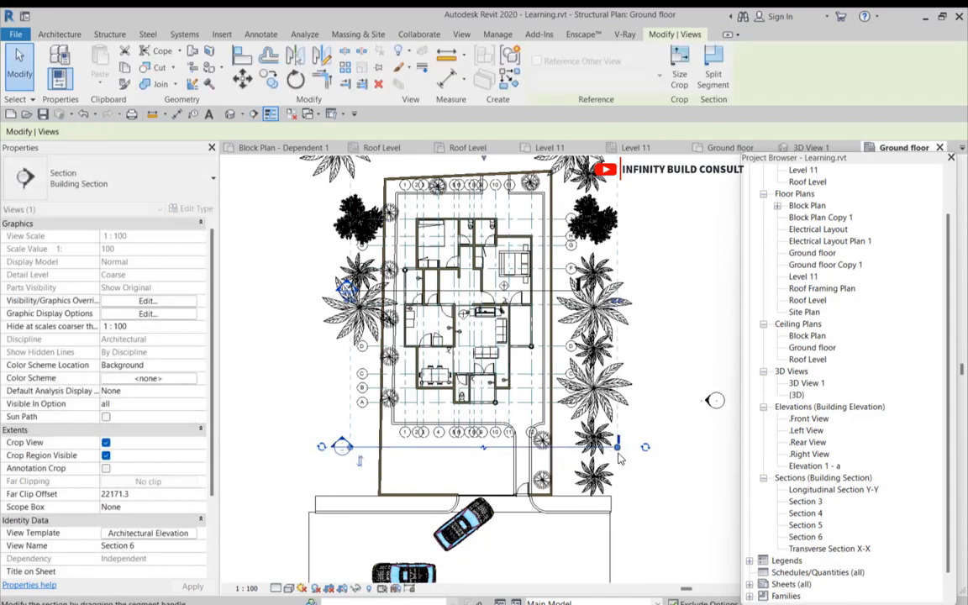
- Review the new section's properties, deselect its line, and open the Section 6 view from the Project Browser
scroll(454, 441, down, 1)
scroll(354, 453, down, 1)
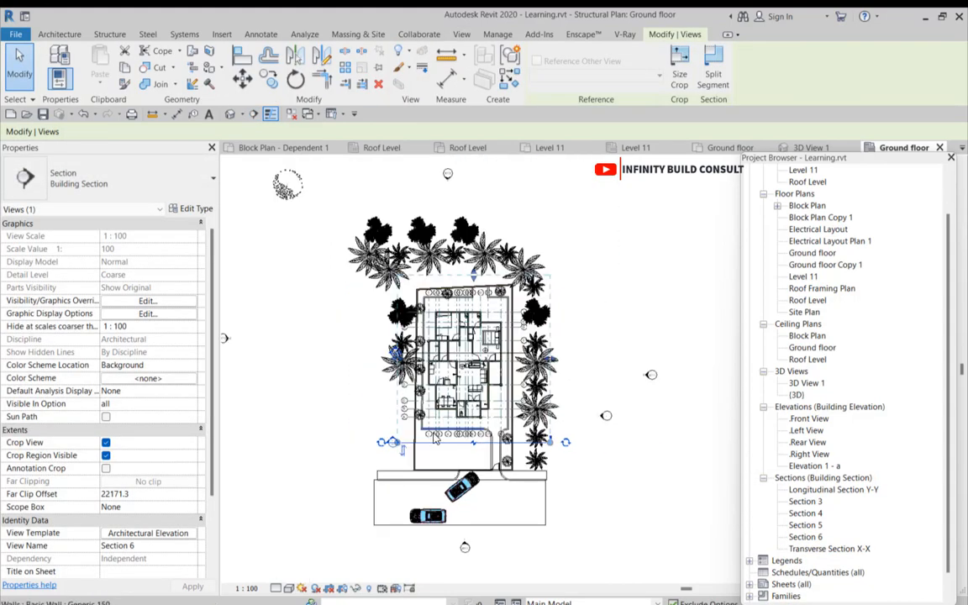
scroll(403, 444, up, 2)
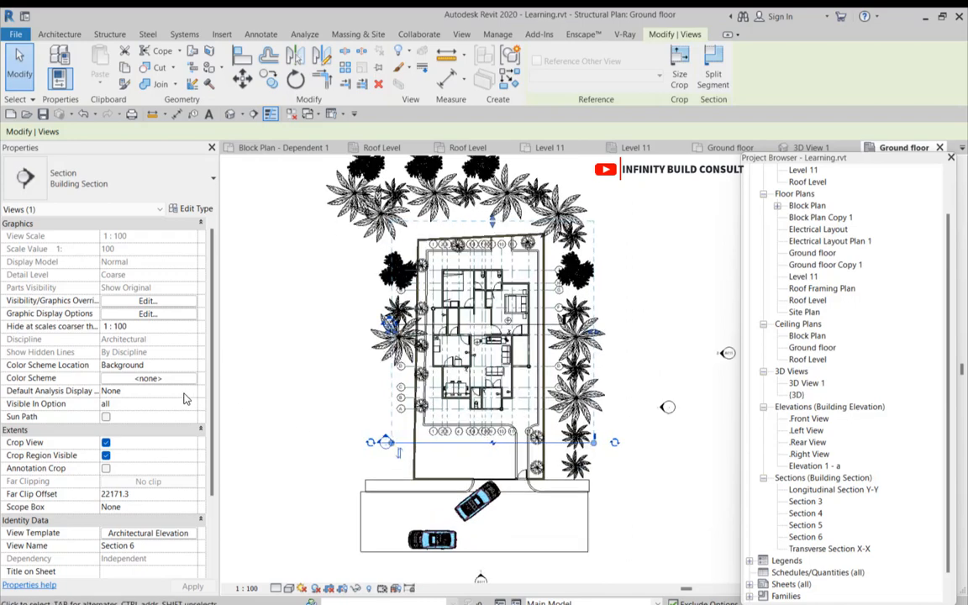
scroll(129, 367, down, 3)
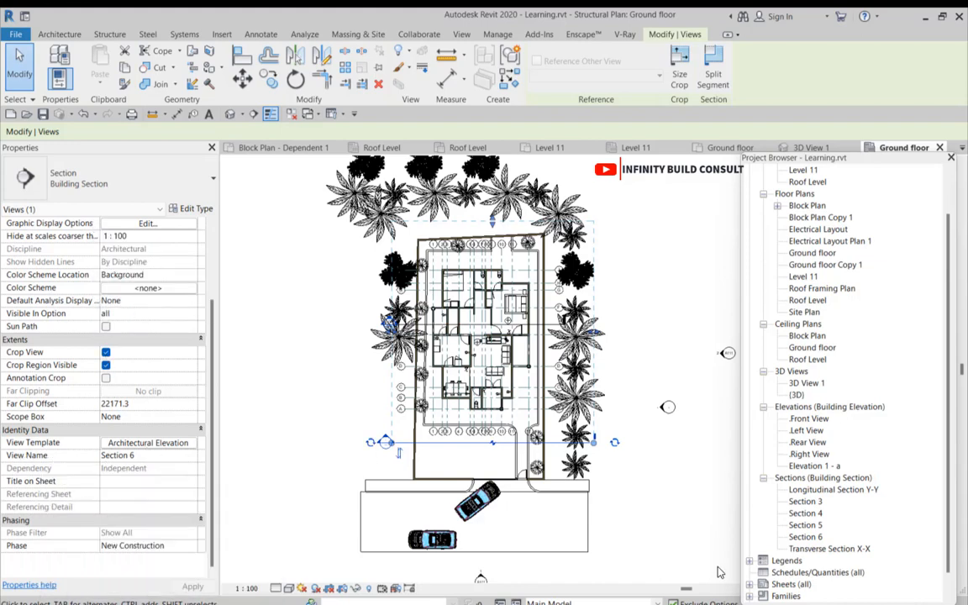
click(688, 532)
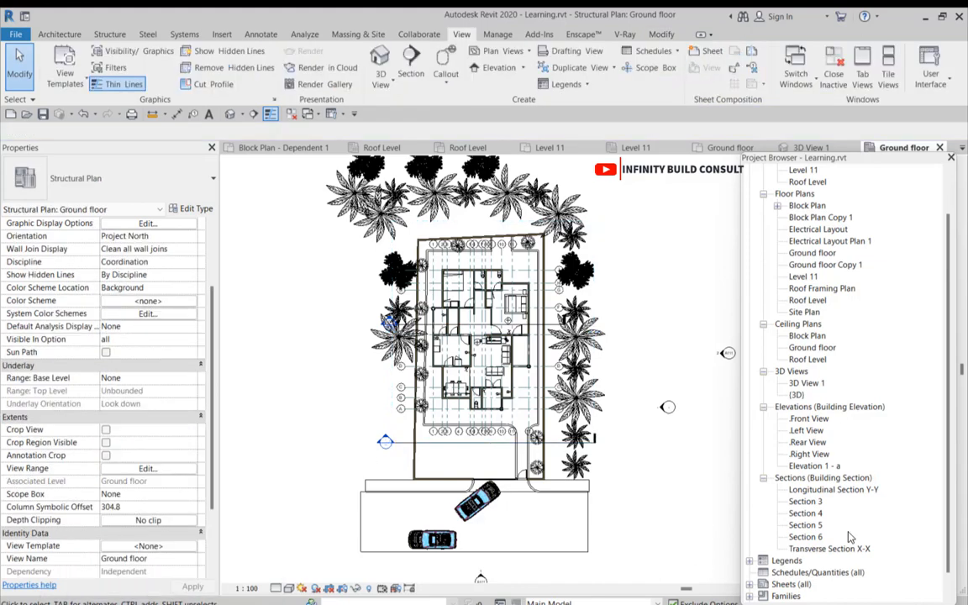
click(804, 537)
double_click(804, 538)
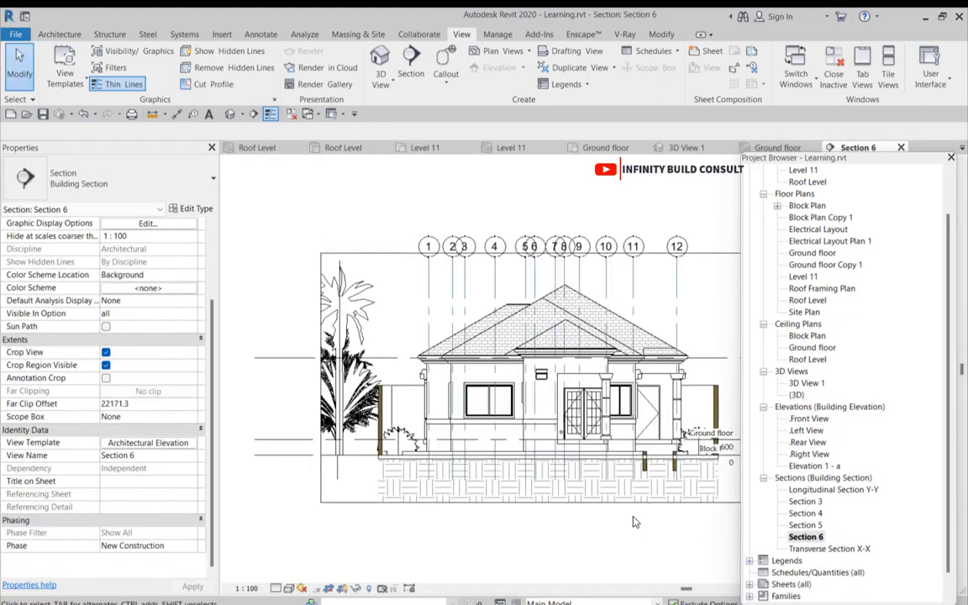
- Examine the Section 6 view of the house and the view categories listed in the Project Browser
scroll(422, 399, down, 2)
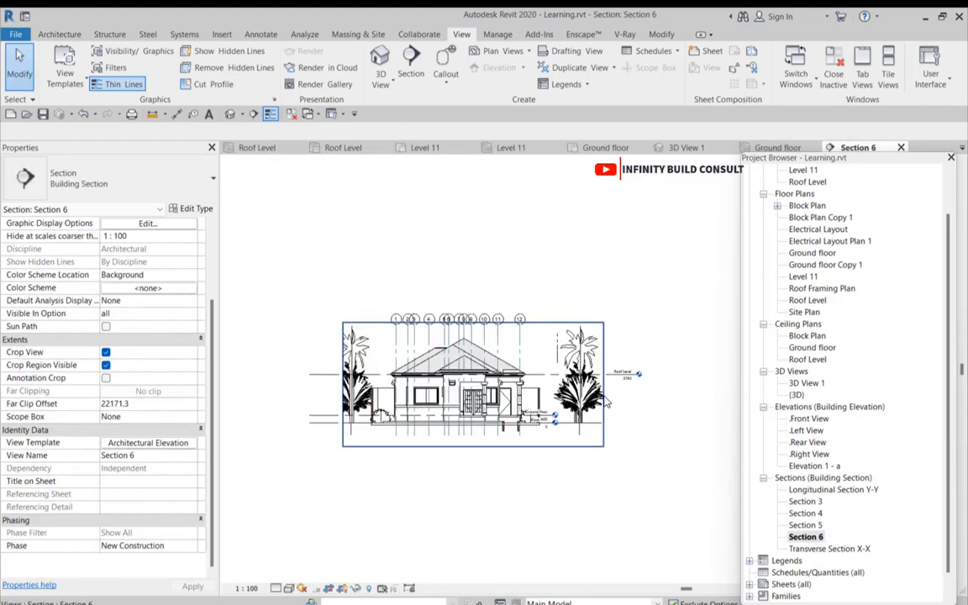
scroll(533, 376, up, 5)
scroll(510, 356, down, 3)
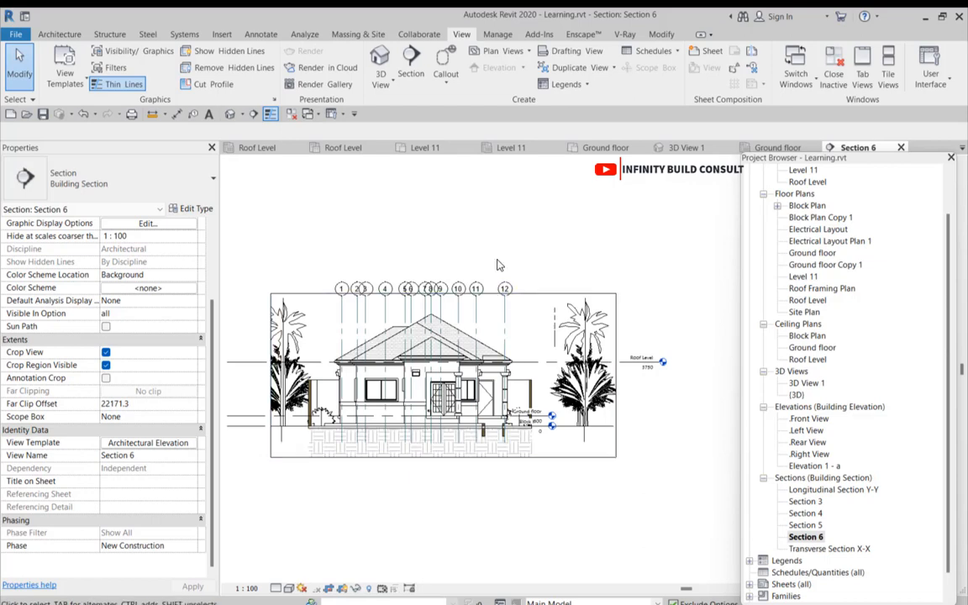
scroll(781, 290, down, 1)
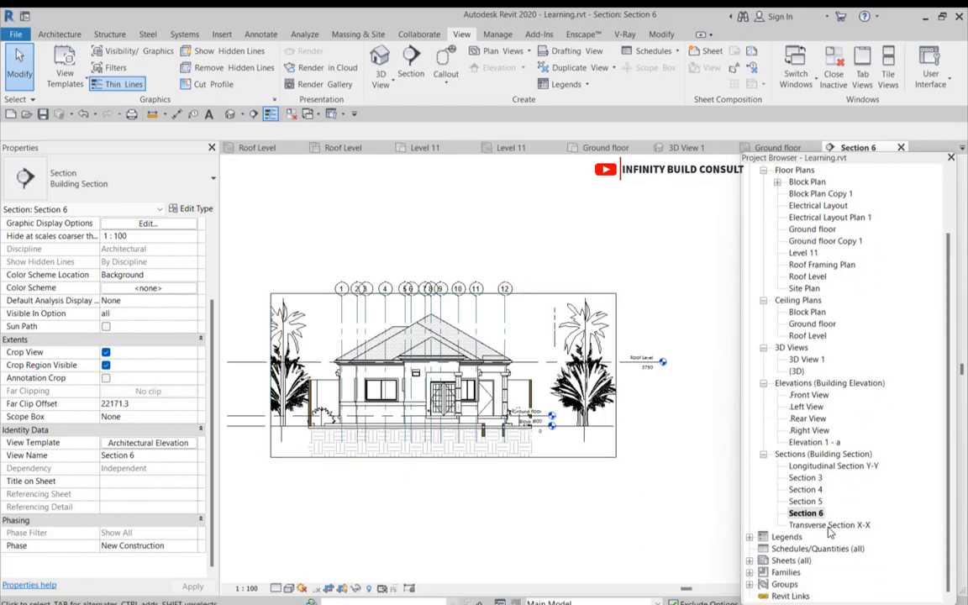
scroll(676, 416, down, 3)
scroll(777, 483, up, 3)
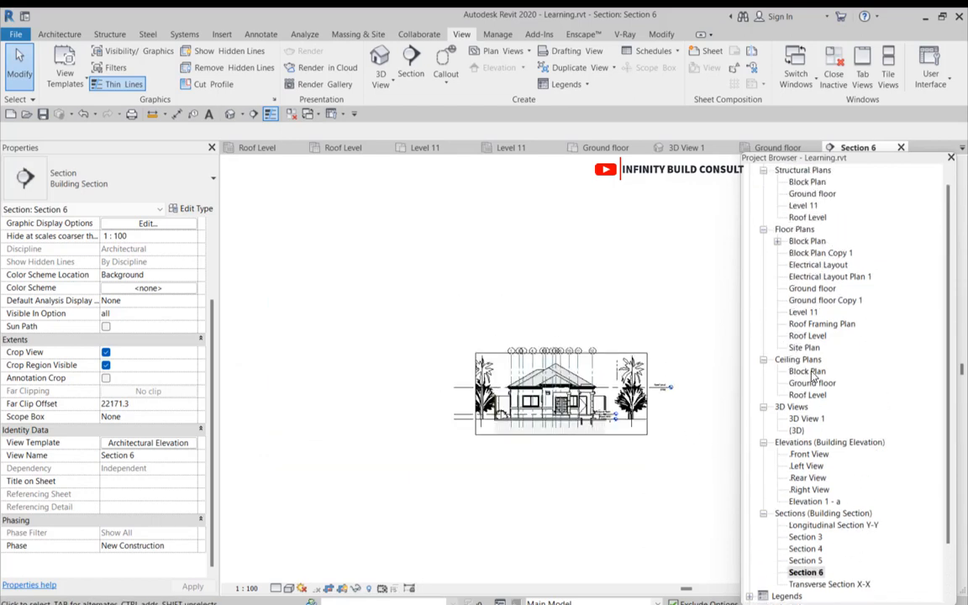
scroll(849, 441, down, 2)
scroll(849, 441, up, 2)
scroll(848, 441, down, 3)
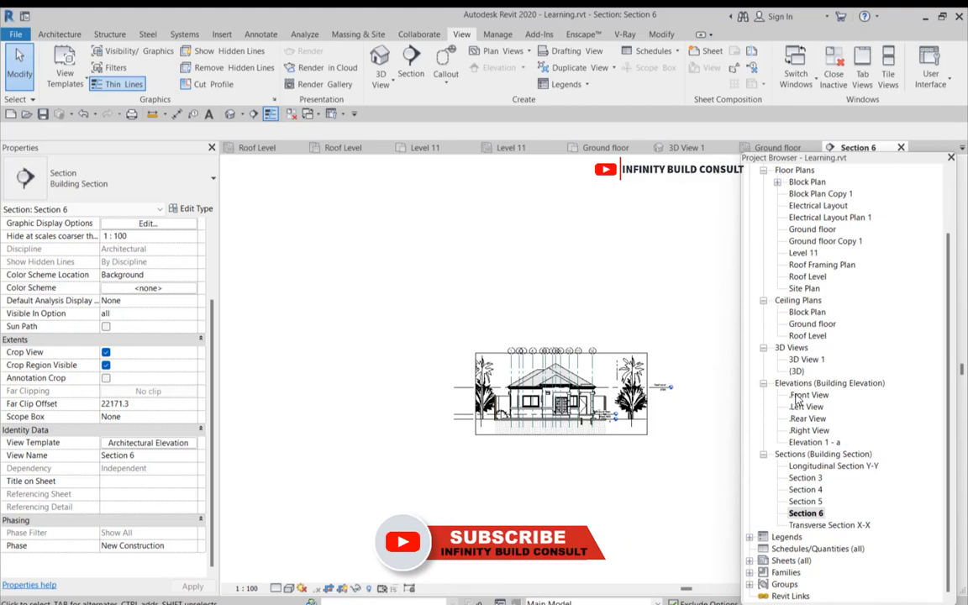
scroll(718, 486, down, 3)
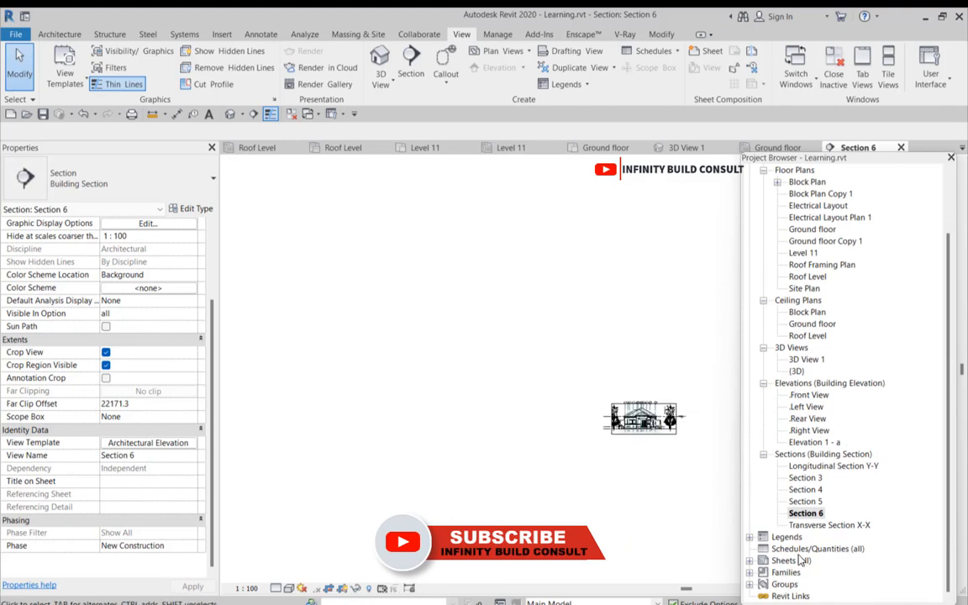
scroll(781, 508, up, 1)
scroll(780, 510, down, 1)
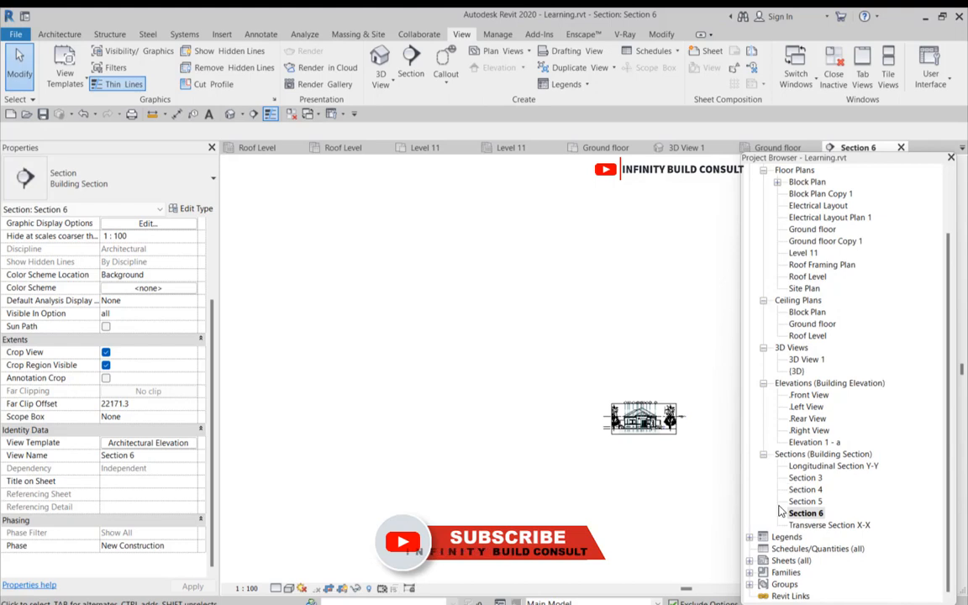
- Expand the Legends category in the Project Browser, open the Door Schedule legend and examine its door drawings and descriptions
click(749, 537)
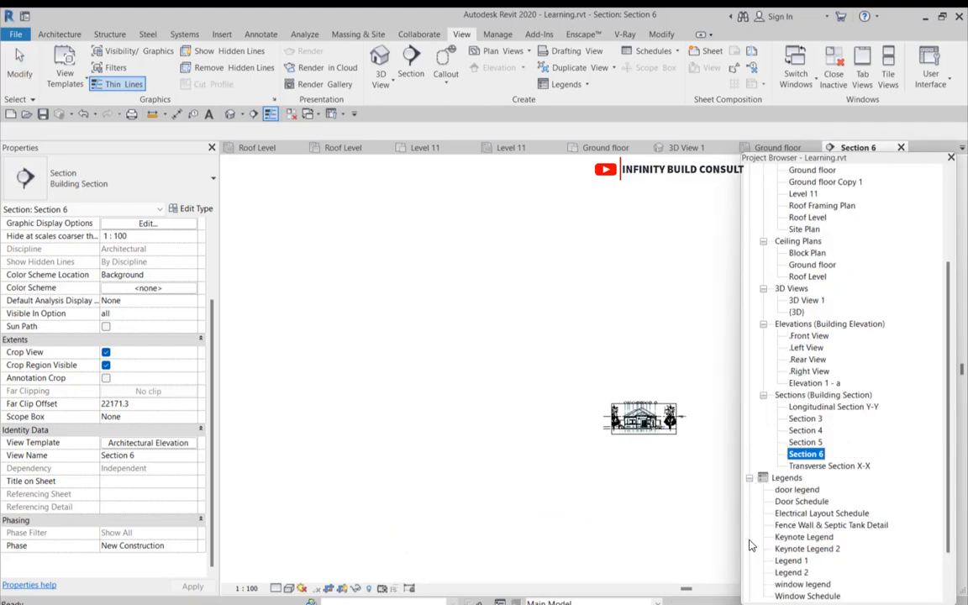
double_click(799, 502)
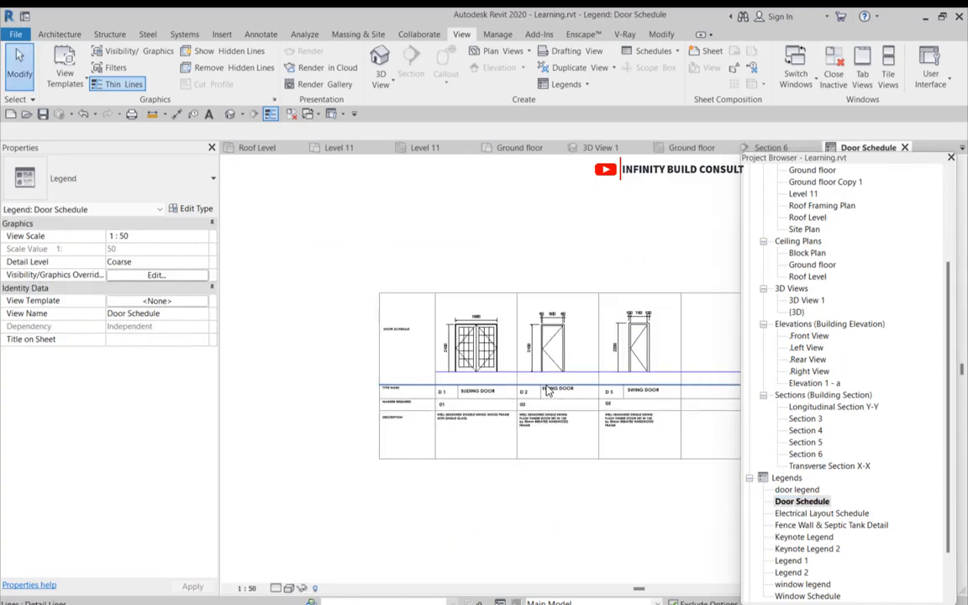
scroll(627, 347, up, 2)
scroll(581, 312, down, 2)
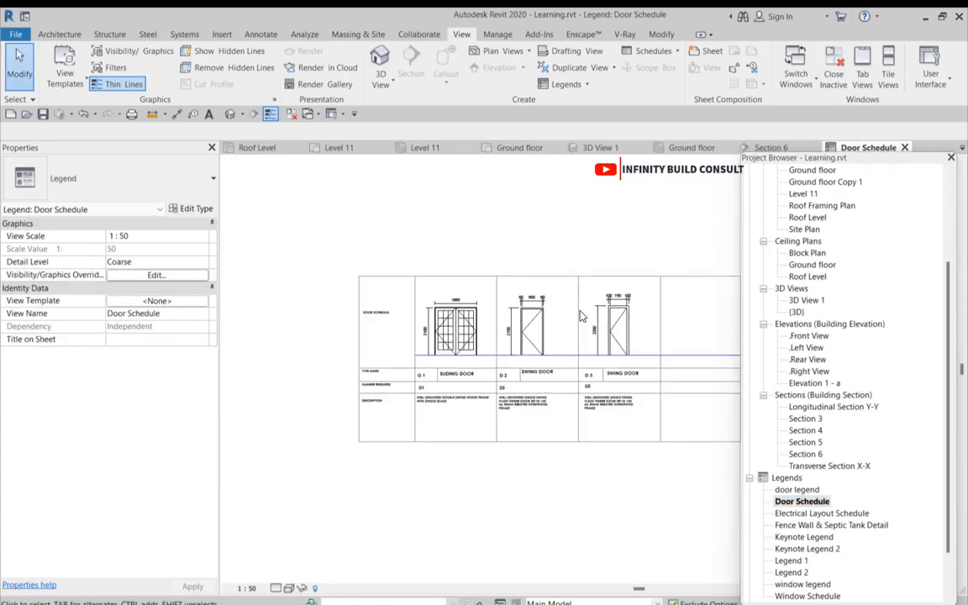
- Open the Electrical Layout Schedule legend and examine its electrical notes and symbol table
click(818, 513)
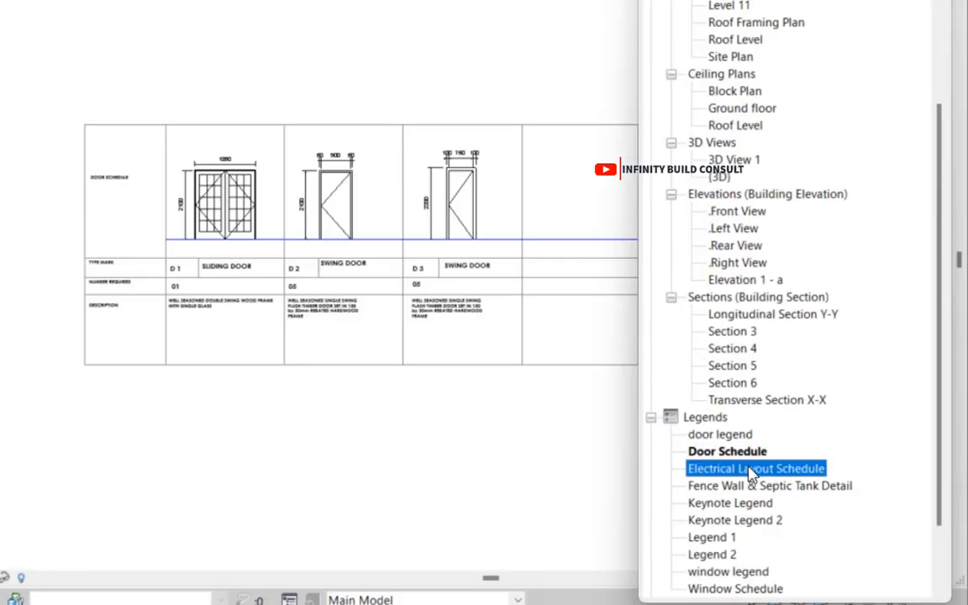
double_click(750, 471)
scroll(277, 280, down, 2)
scroll(370, 188, up, 2)
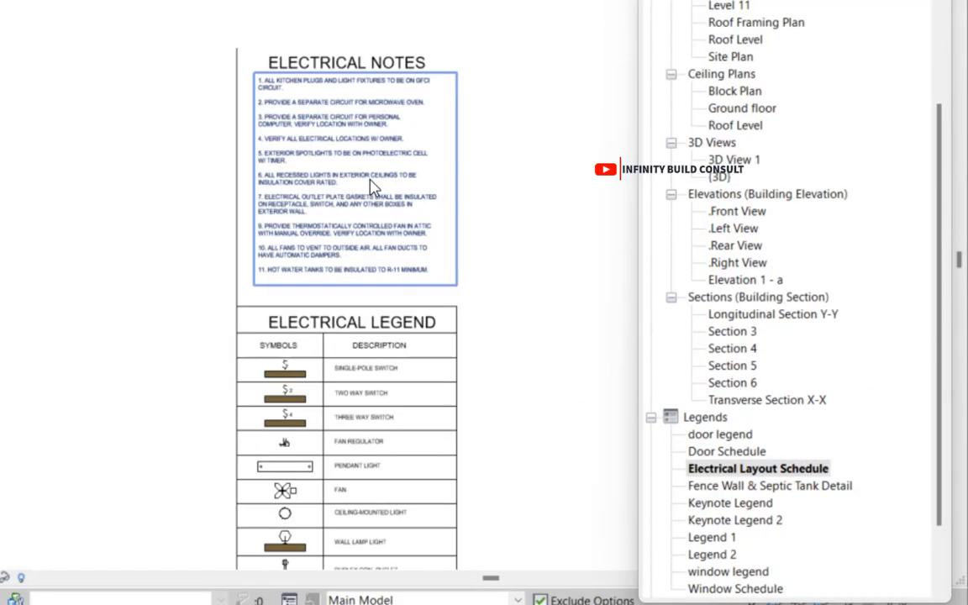
scroll(370, 188, down, 2)
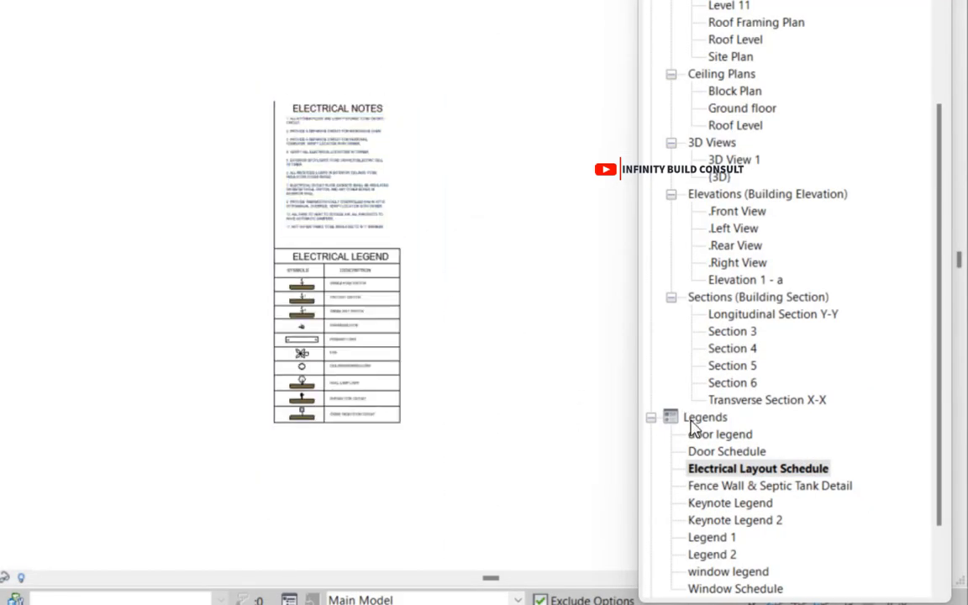
- Create a new legend view named floor TILES at a scale of 1:50
click(696, 420)
right_click(696, 426)
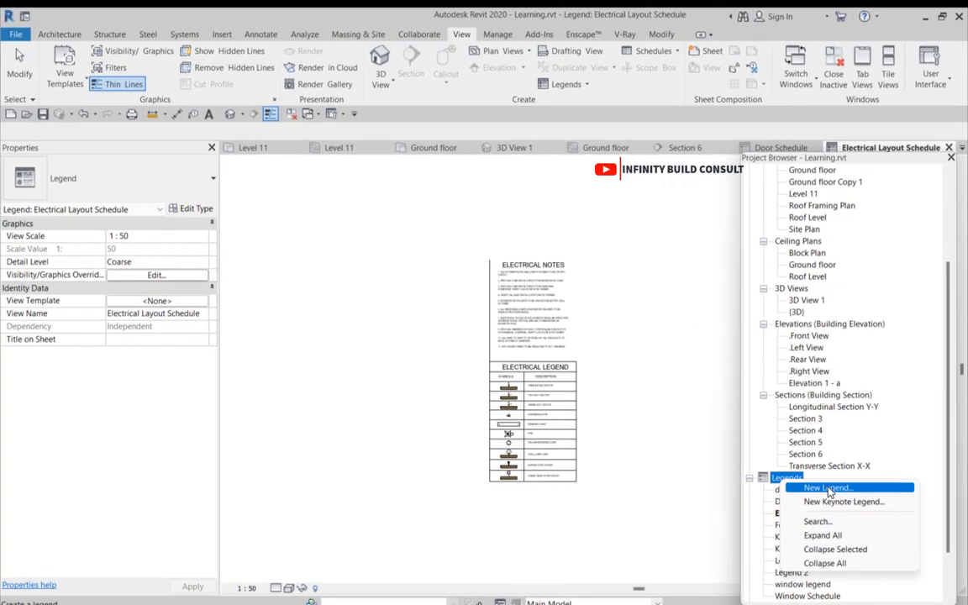
click(827, 488)
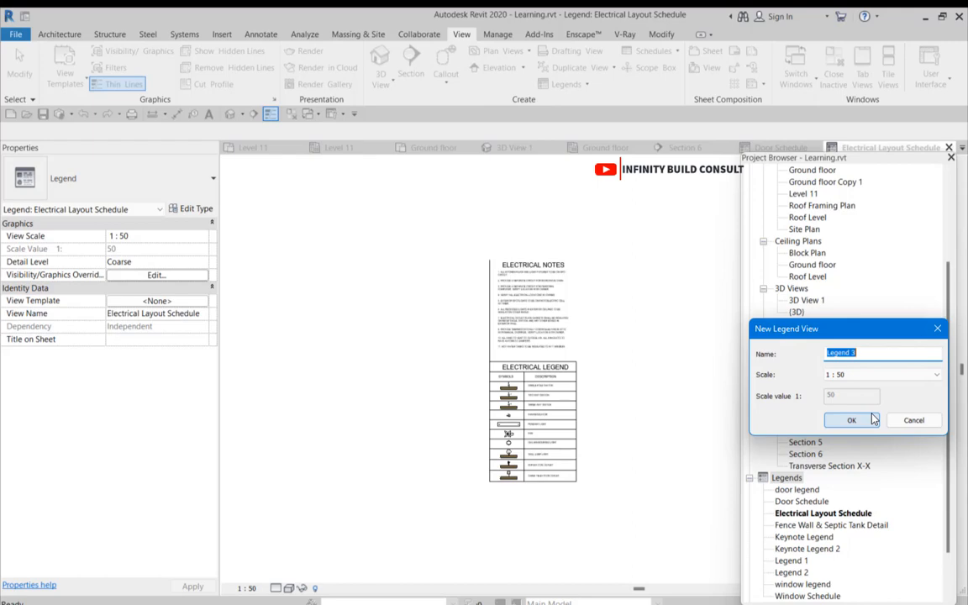
text(E)
text(loo)
text(r)
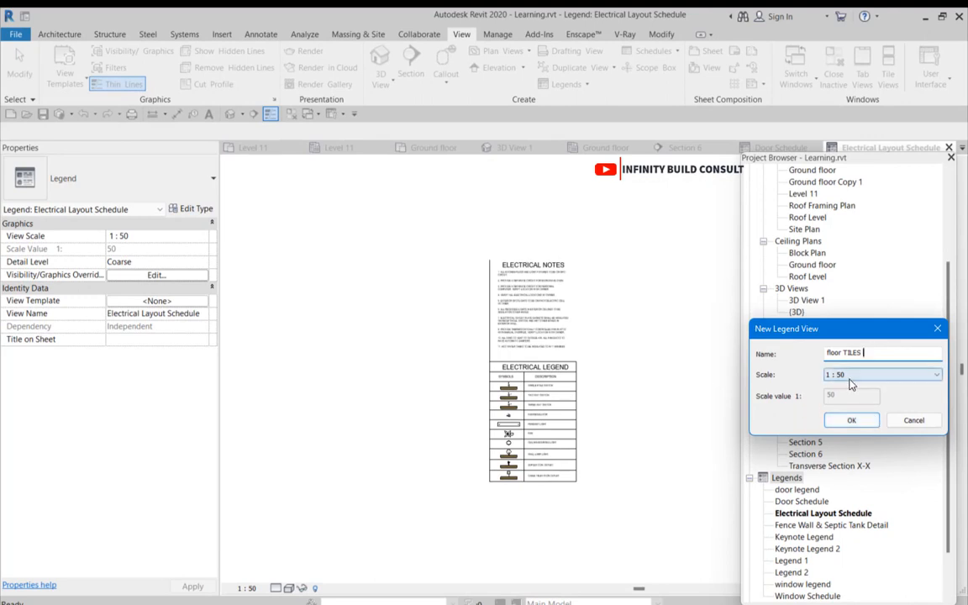
click(857, 422)
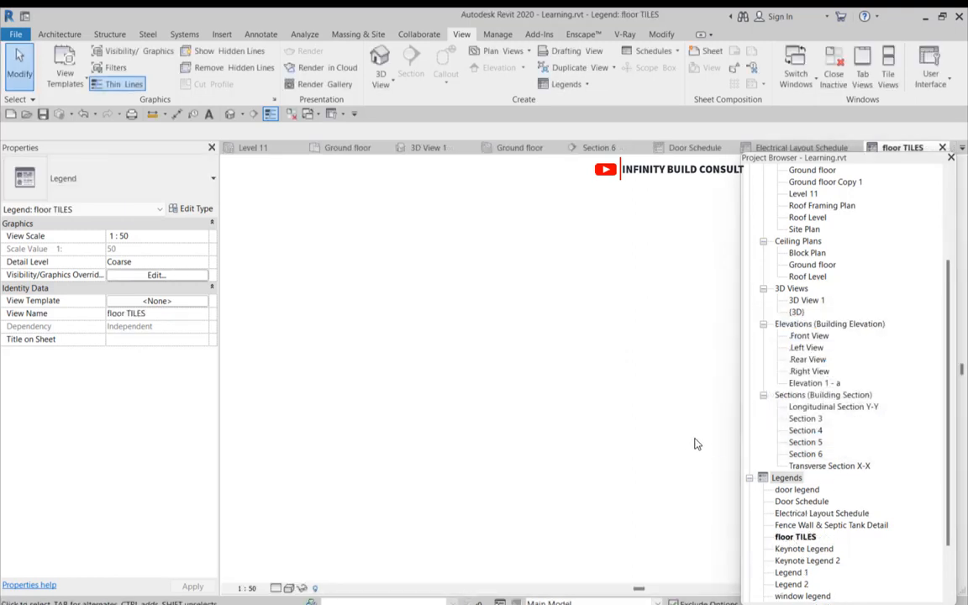
- Draw a detail-line rectangle about 2200 wide and 2300 high with Thin Lines in the empty legend view
click(260, 33)
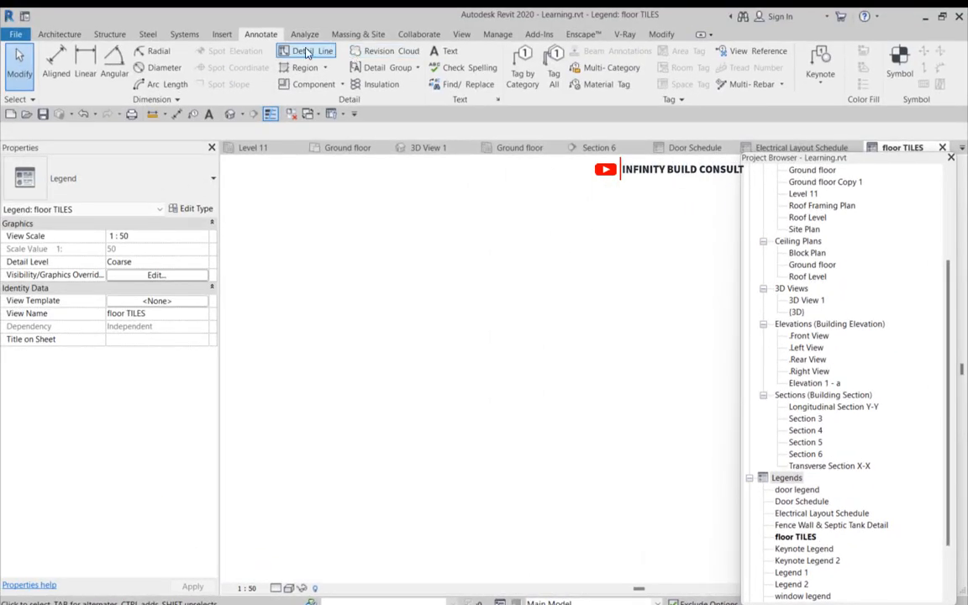
click(302, 48)
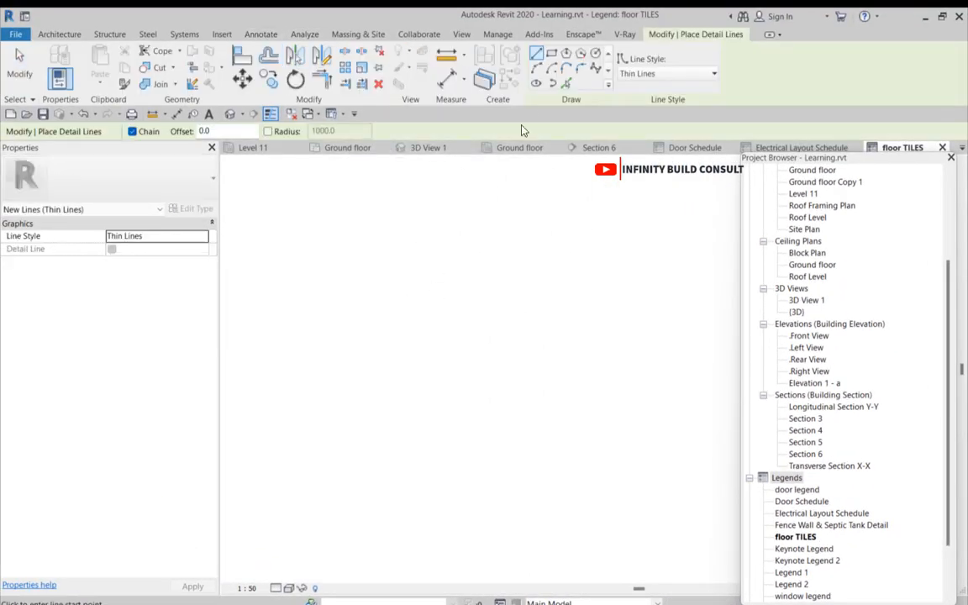
click(552, 53)
click(389, 291)
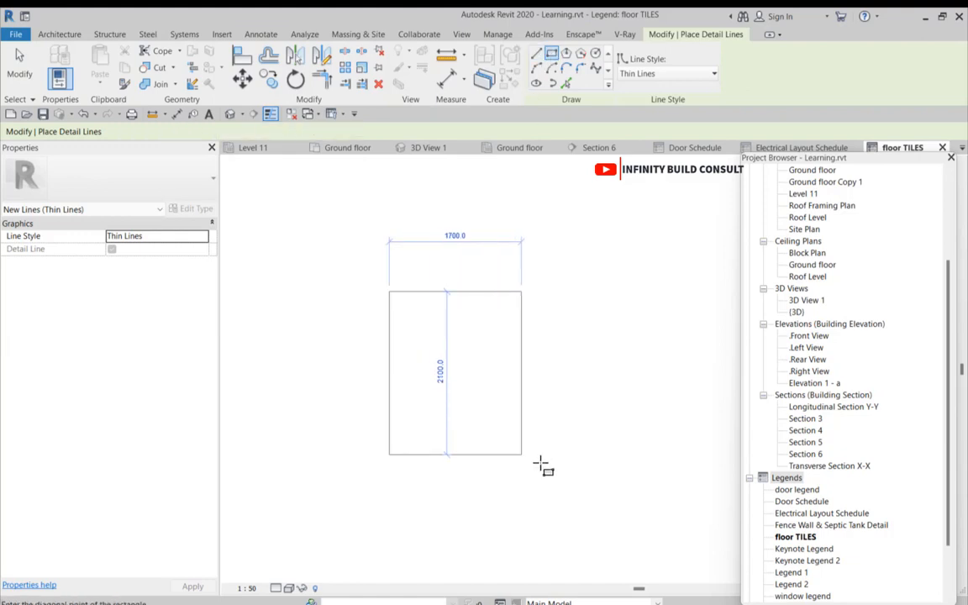
click(561, 470)
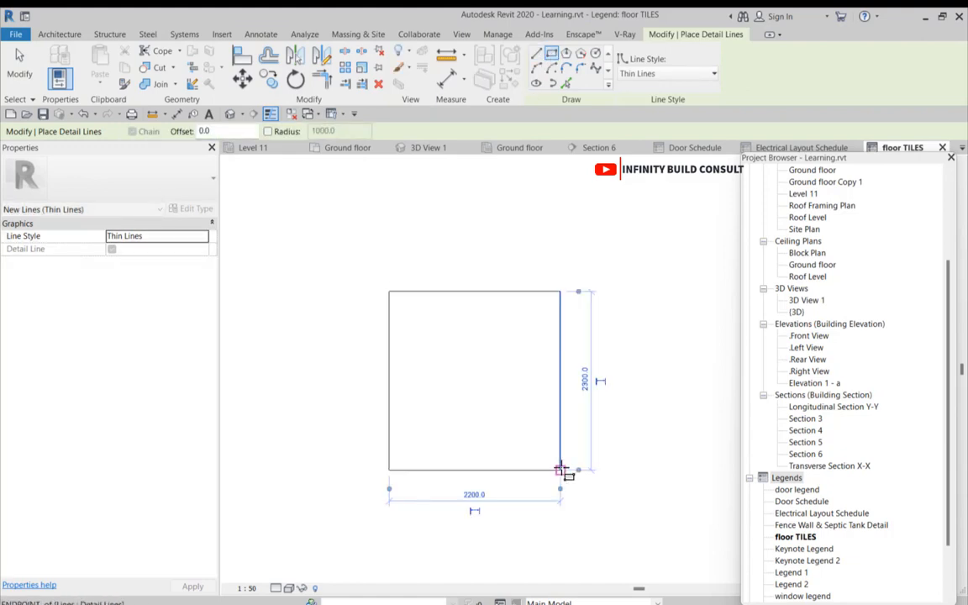
- Draw a vertical detail line near the rectangle's left side, running from its top edge to its bottom edge
click(536, 53)
click(428, 292)
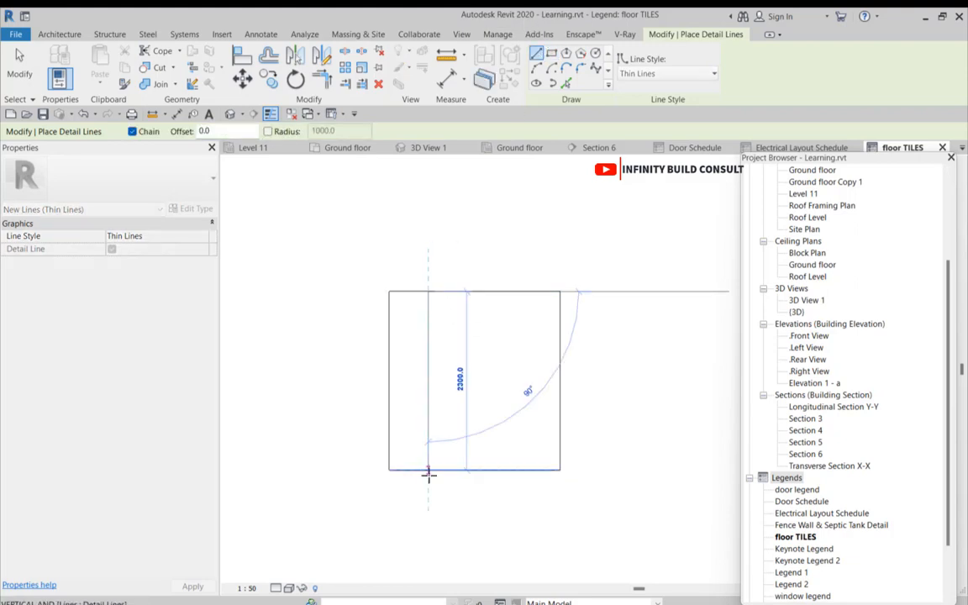
click(427, 470)
key(Escape)
key(Escape)
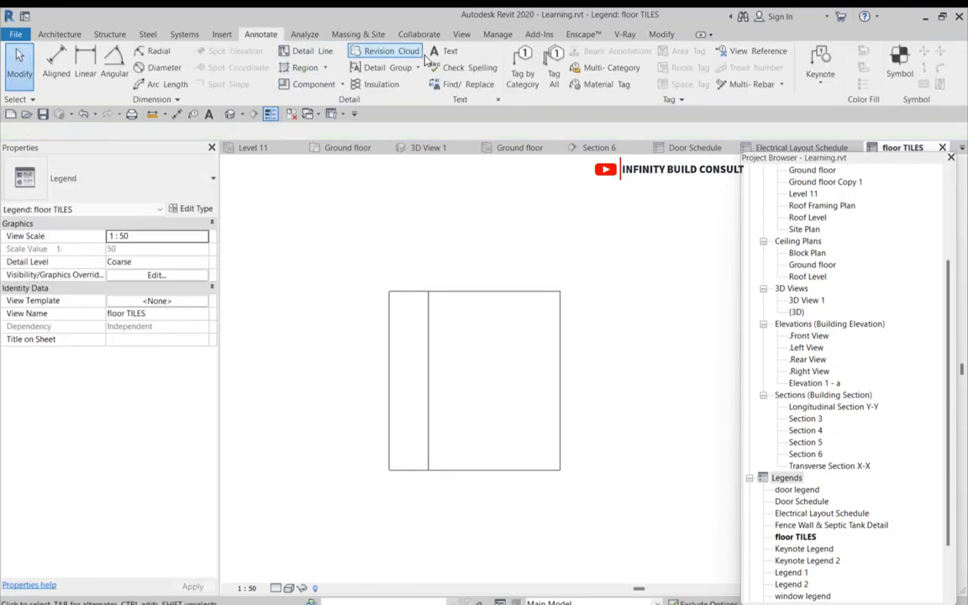
- Place the text FLOOR at the top of the table's left column
click(447, 51)
scroll(416, 313, up, 2)
click(385, 286)
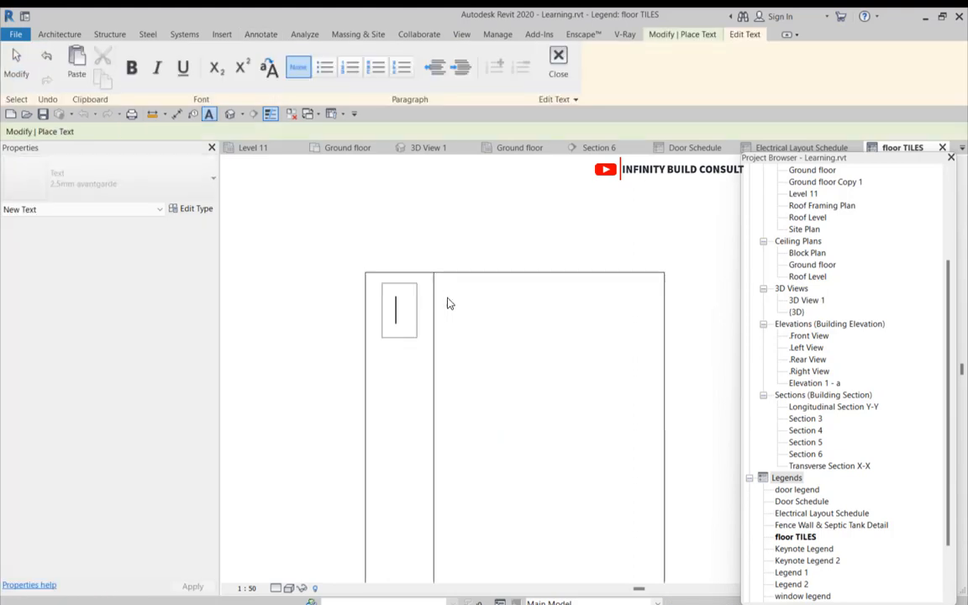
text(FLOOR)
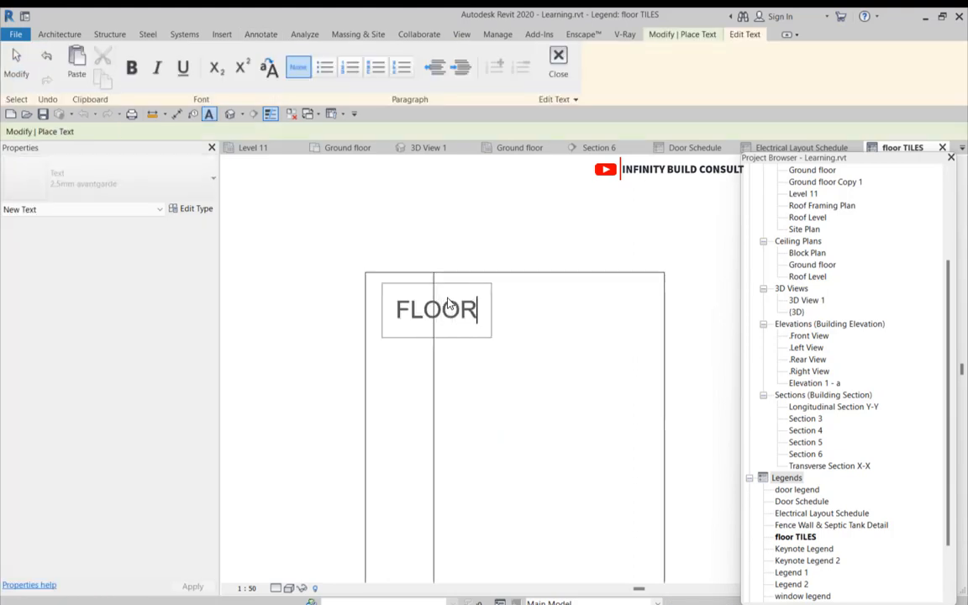
scroll(470, 315, down, 2)
click(451, 353)
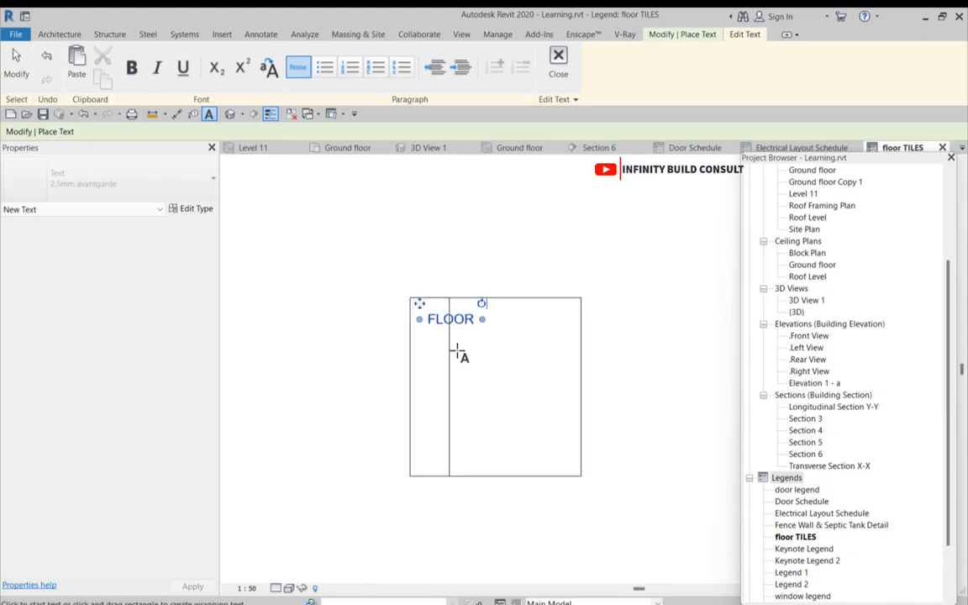
key(Escape)
key(Escape)
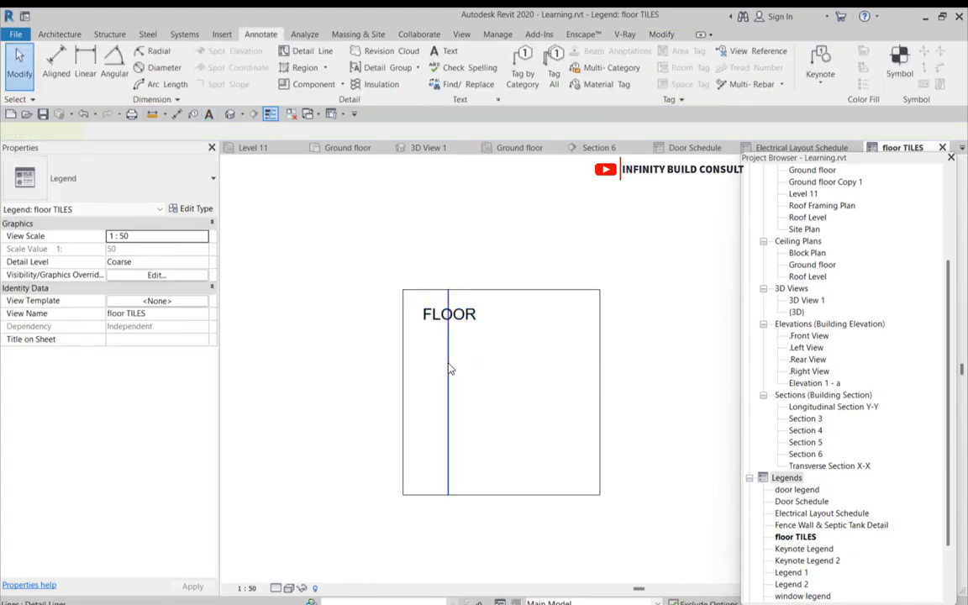
- Move the column divider to about 900 from the left edge, and draw a full-width horizontal detail line about 400 below the top edge
drag(450, 361, 483, 359)
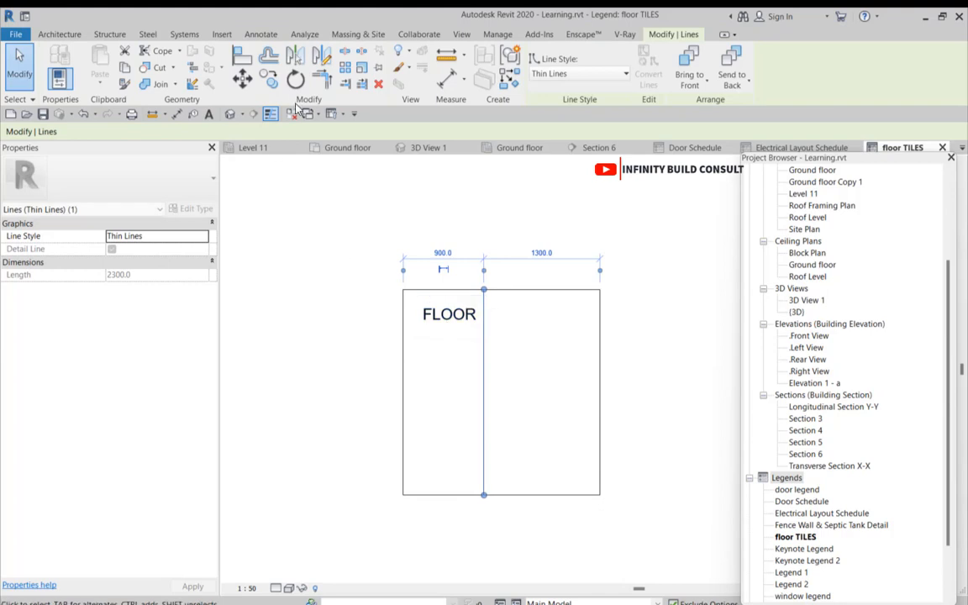
key(Escape)
key(d)
key(l)
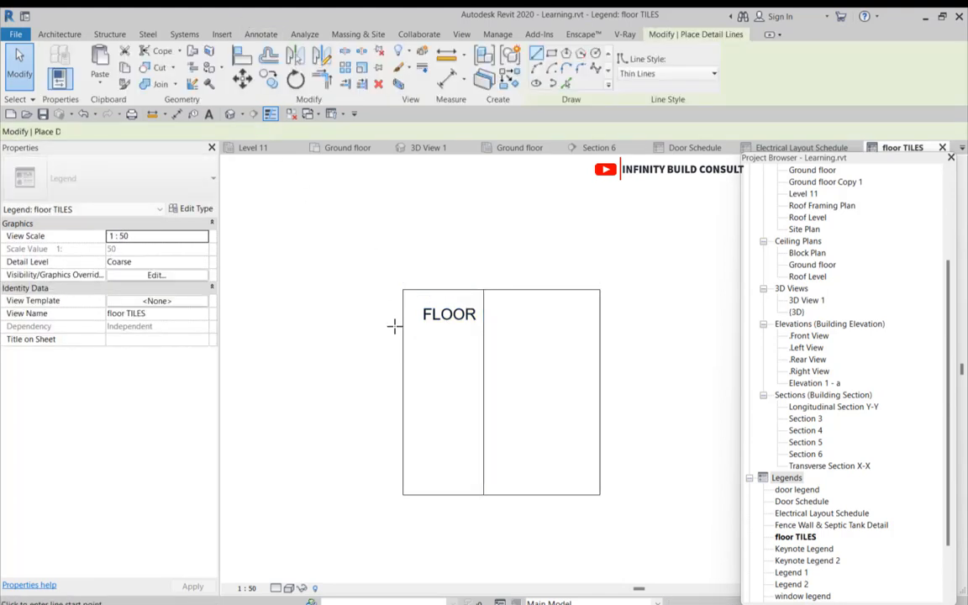
click(403, 326)
click(603, 327)
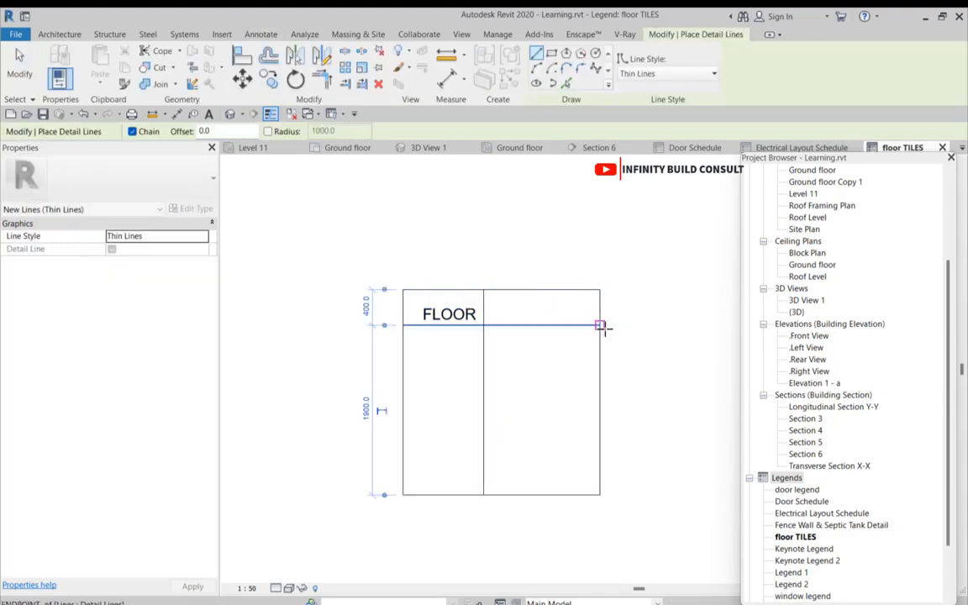
scroll(549, 330, down, 3)
key(Escape)
key(Escape)
- Examine the finished floor TILES table and the entries under Legends in the Project Browser
scroll(568, 363, up, 2)
scroll(569, 363, down, 1)
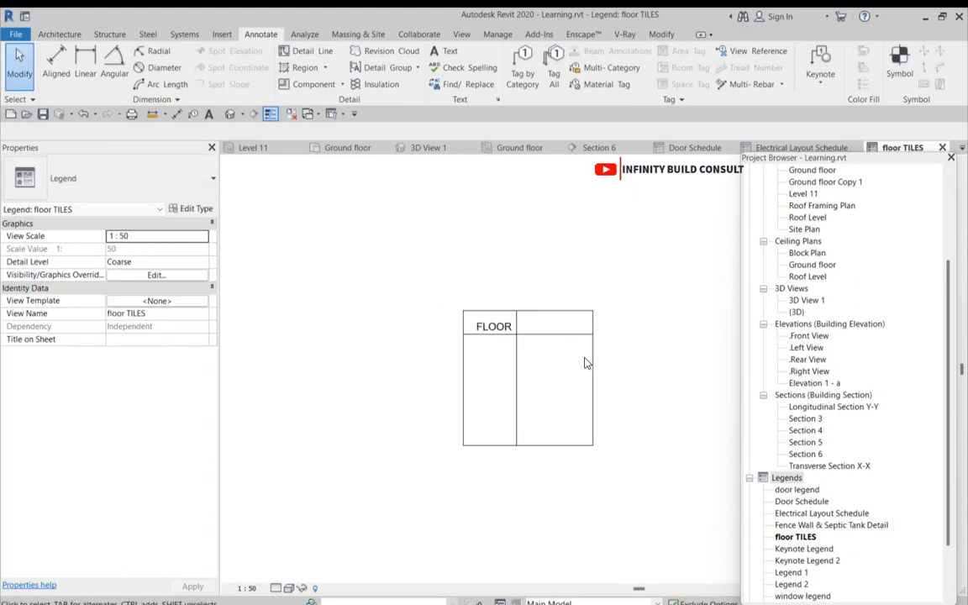
scroll(585, 362, up, 4)
scroll(466, 294, down, 3)
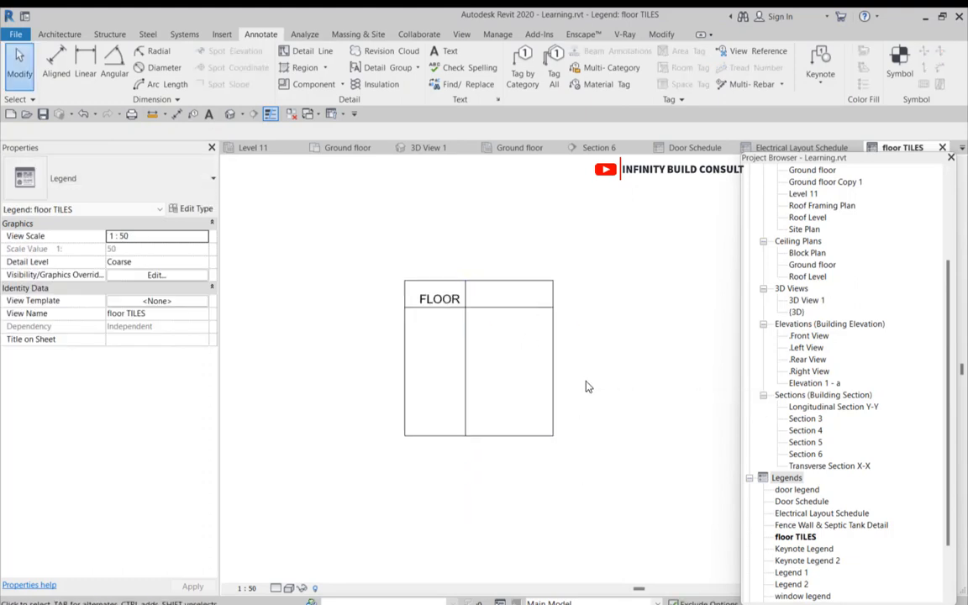
scroll(584, 307, up, 2)
scroll(615, 330, down, 1)
scroll(616, 330, down, 1)
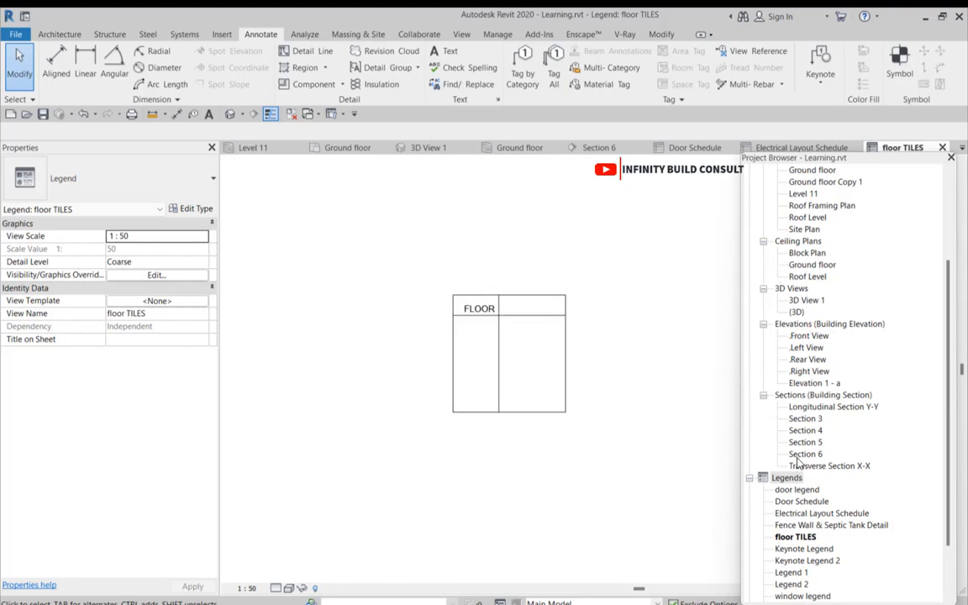
scroll(799, 461, down, 2)
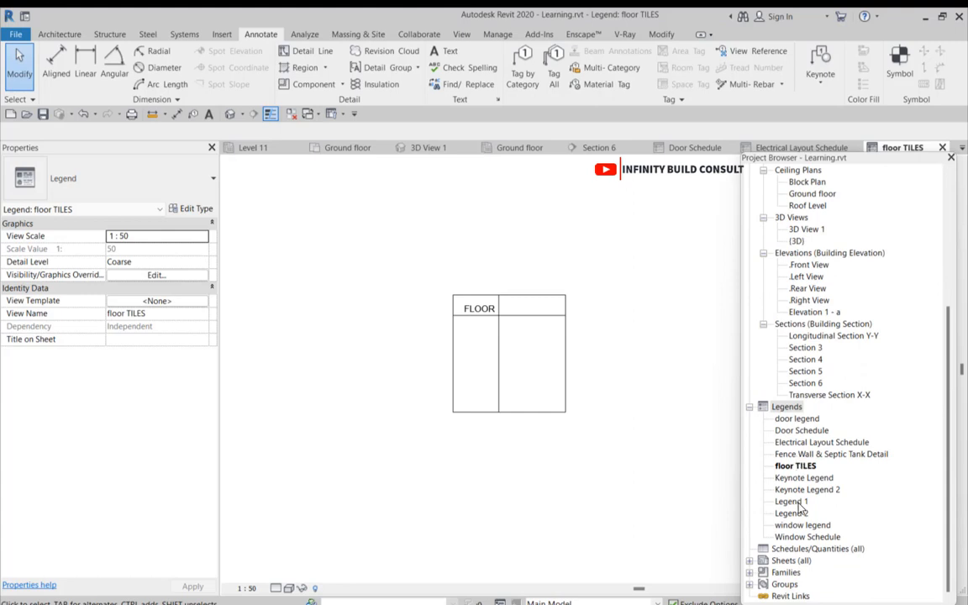
scroll(502, 477, down, 3)
scroll(519, 367, up, 2)
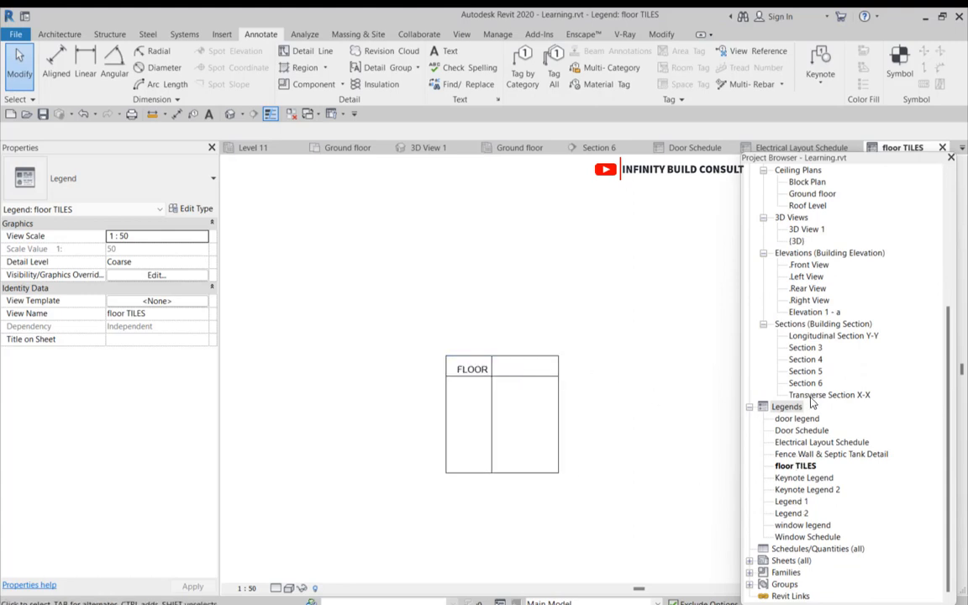
- Collapse the Legends branch and create a new graphical column schedule from Schedules/Quantities in the Project Browser
scroll(719, 370, down, 2)
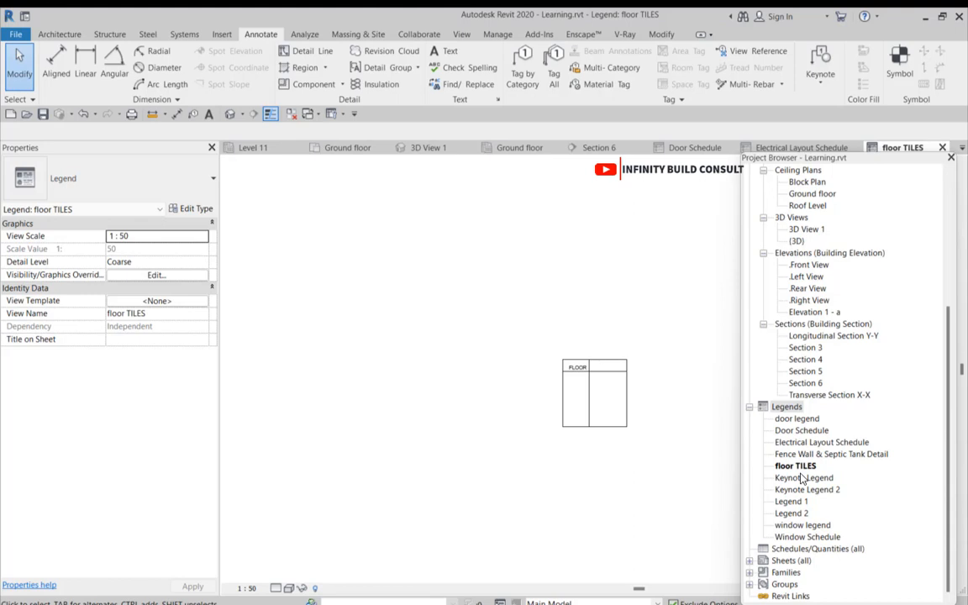
click(749, 407)
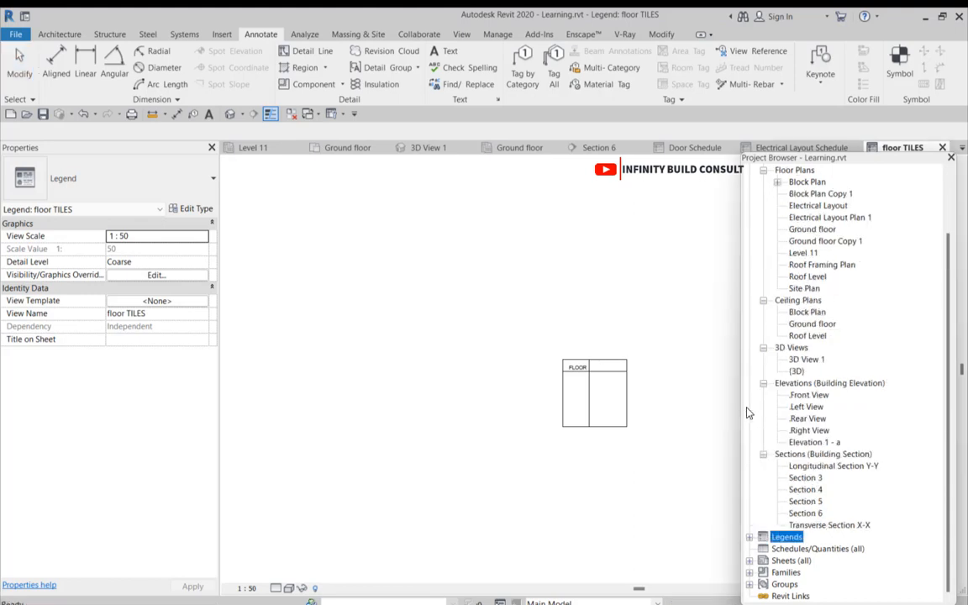
click(792, 551)
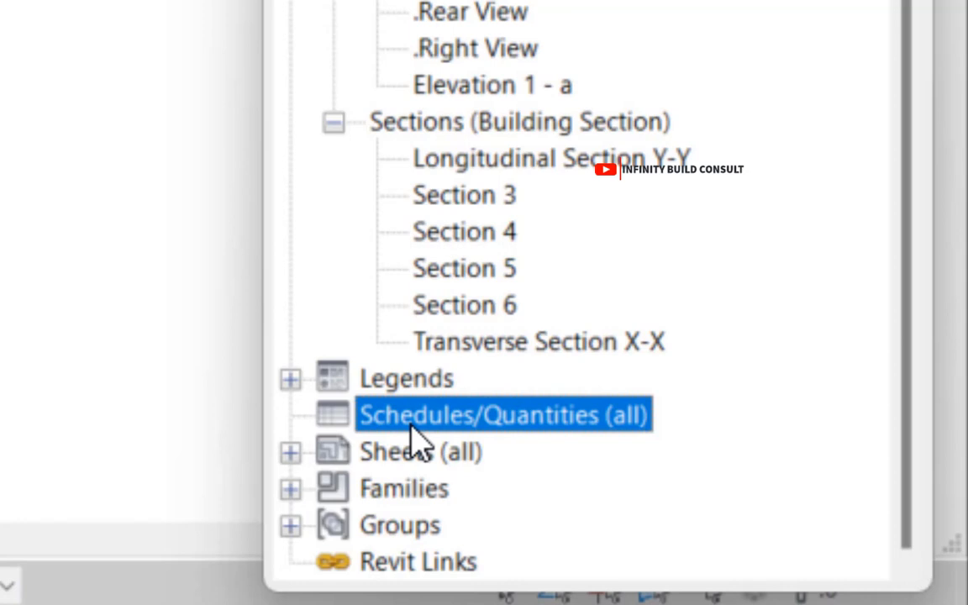
right_click(467, 427)
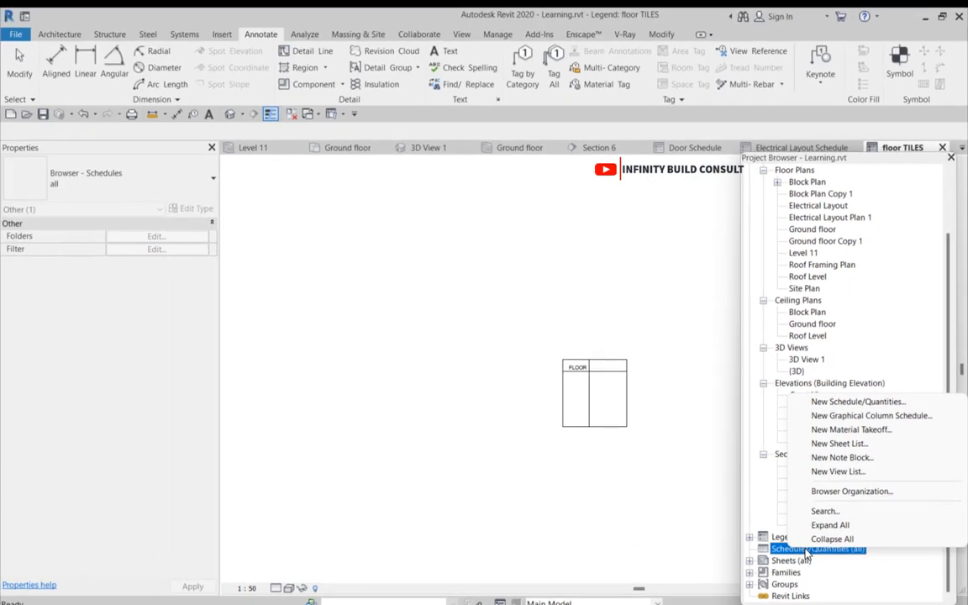
click(873, 417)
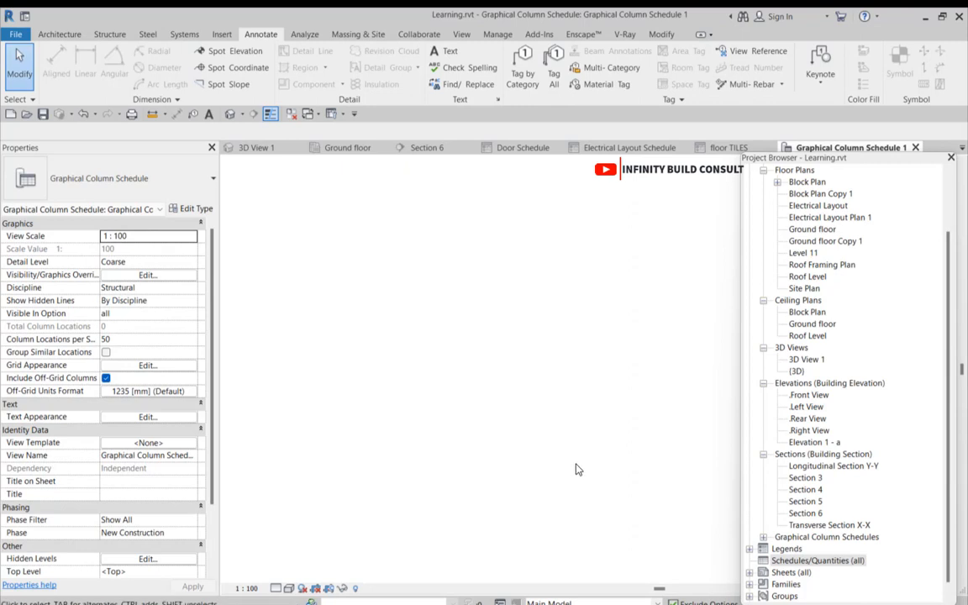
- Start a new schedule under Schedules/Quantities and name it Beam Schedule
click(815, 561)
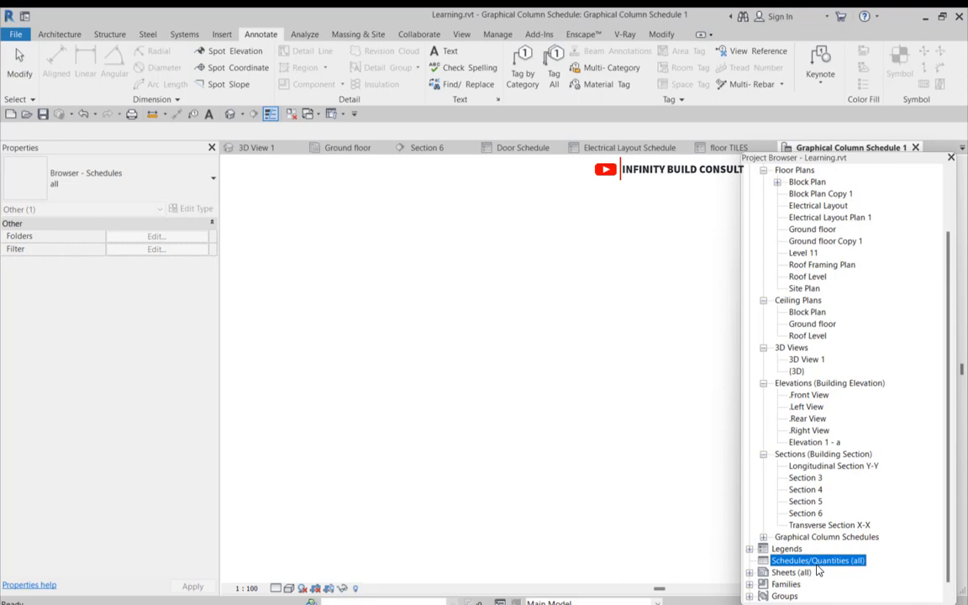
right_click(818, 564)
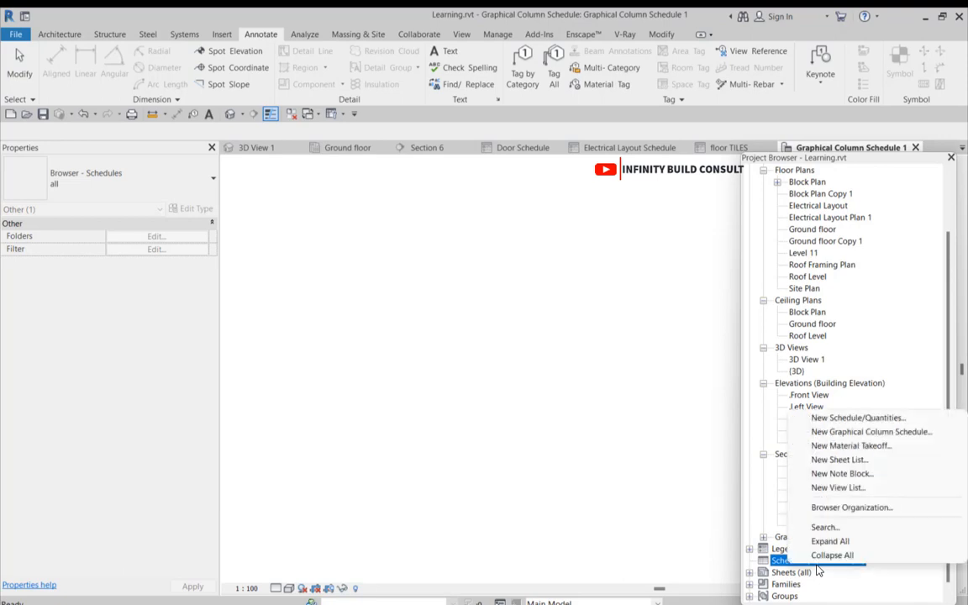
click(837, 418)
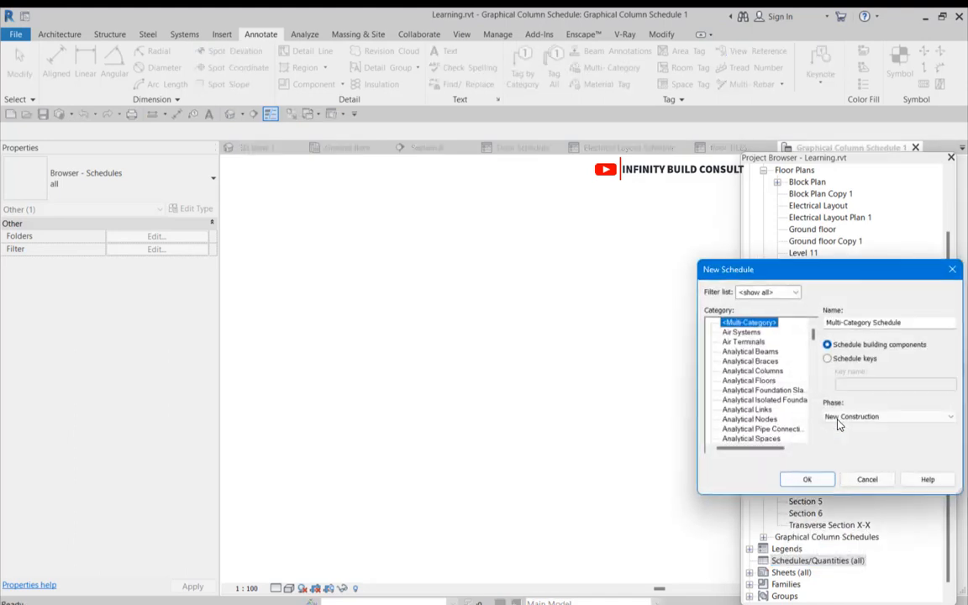
drag(744, 259, 521, 267)
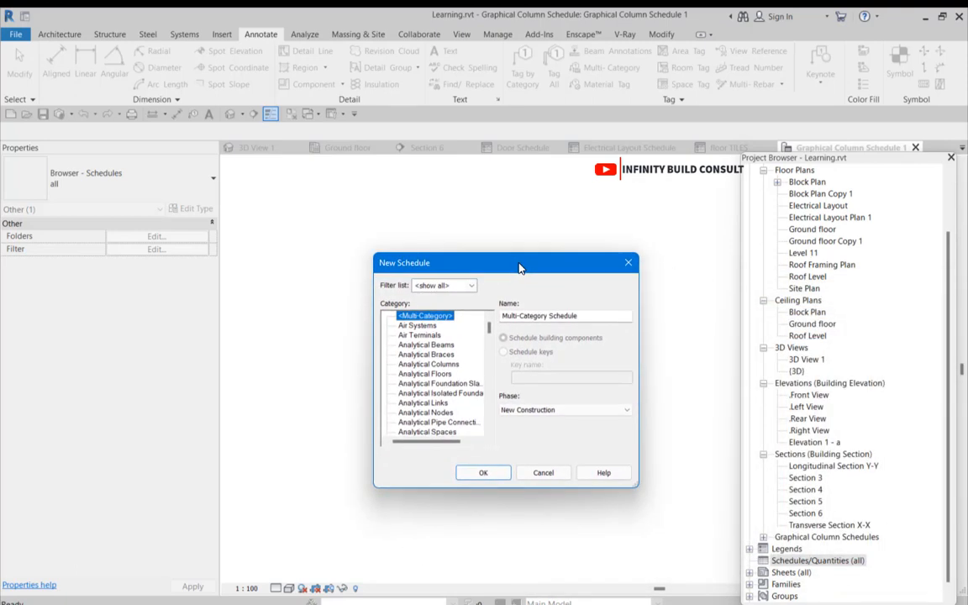
drag(578, 316, 490, 326)
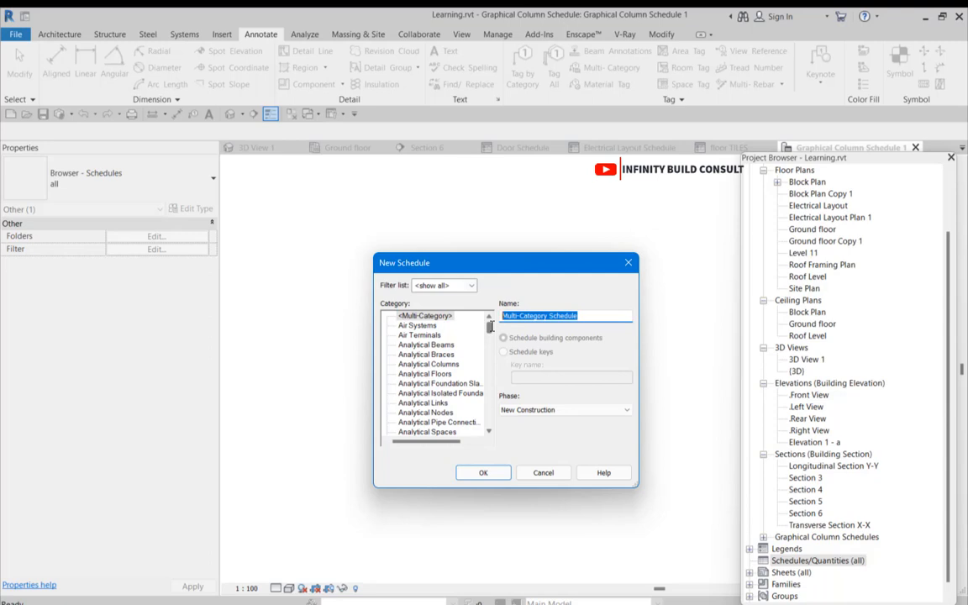
text(bEAM)
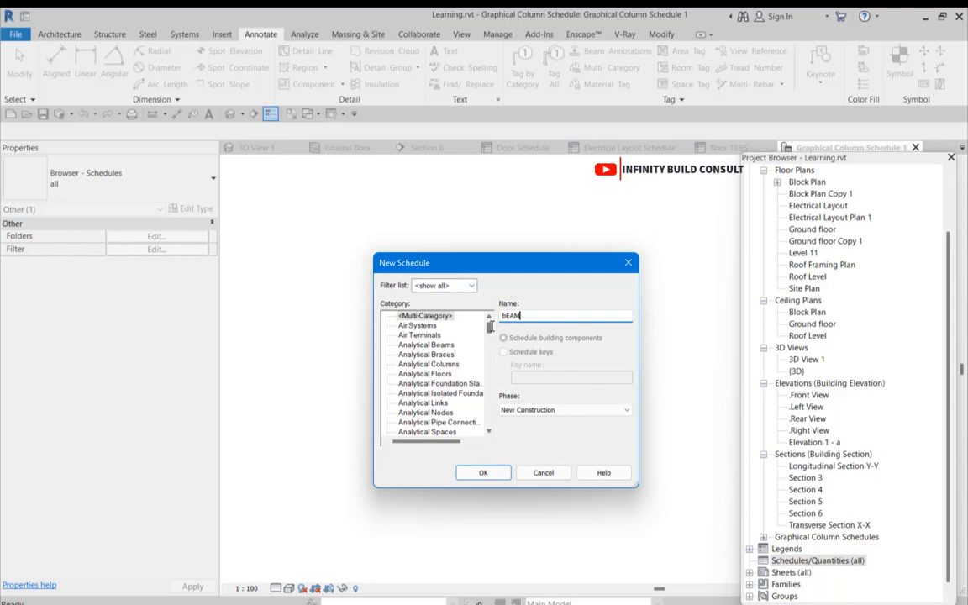
key(BackSpace)
key(BackSpace)
key(BackSpace)
key(BackSpace)
text(Beam Schedule)
- Choose Structural Framing as the category of the new schedule and accept the schedule settings
drag(489, 328, 487, 423)
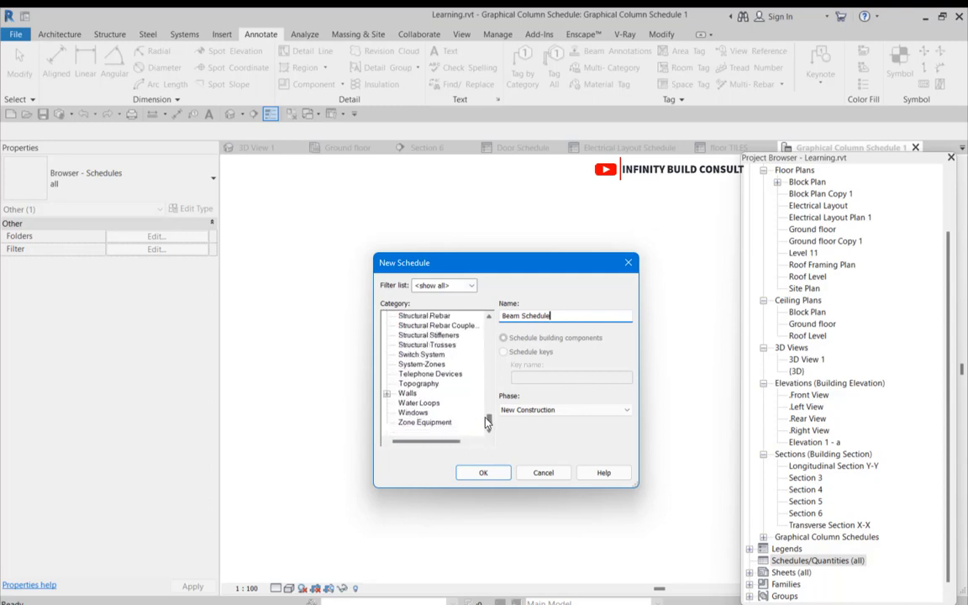
scroll(412, 363, up, 2)
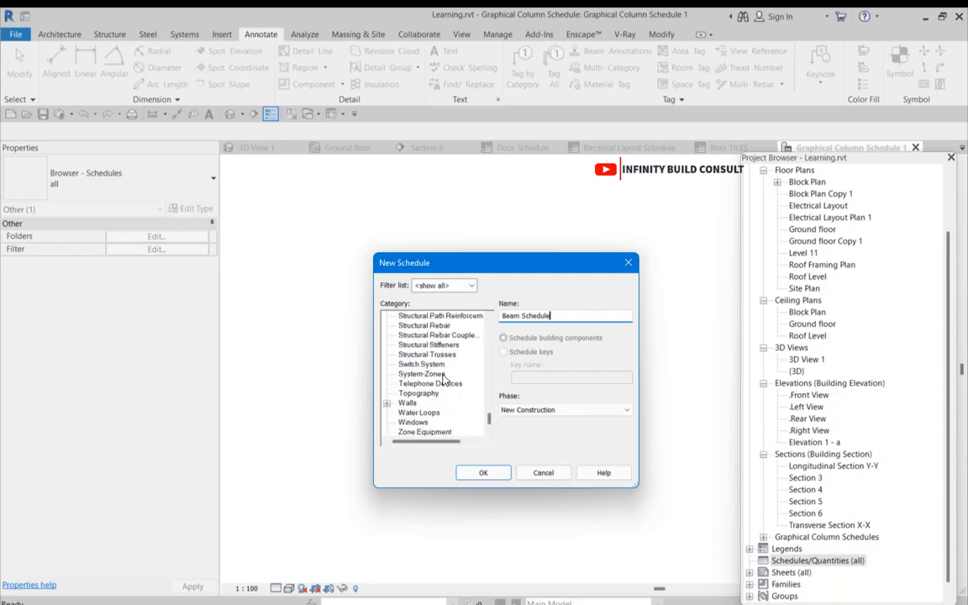
scroll(443, 380, up, 3)
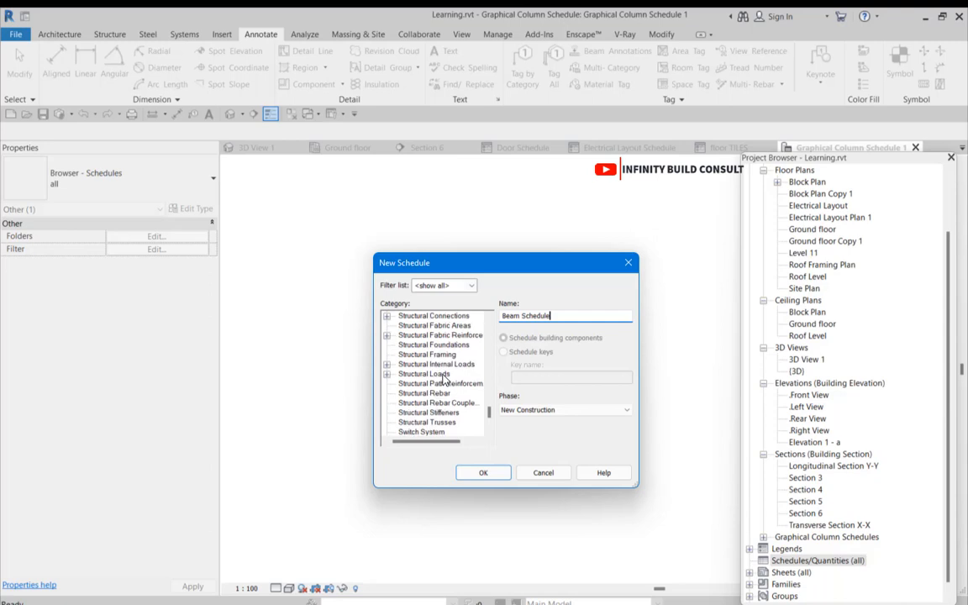
scroll(443, 357, up, 2)
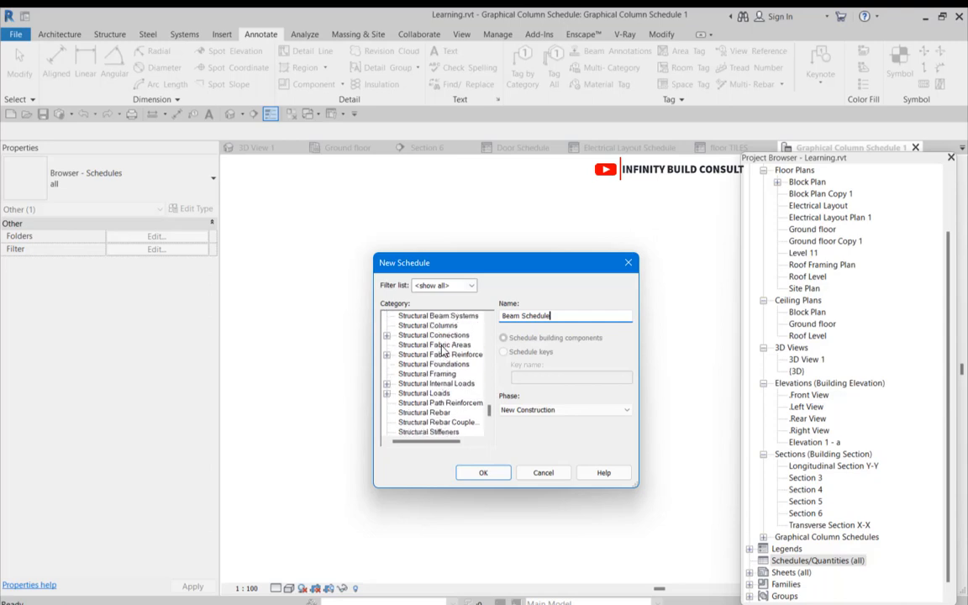
click(424, 374)
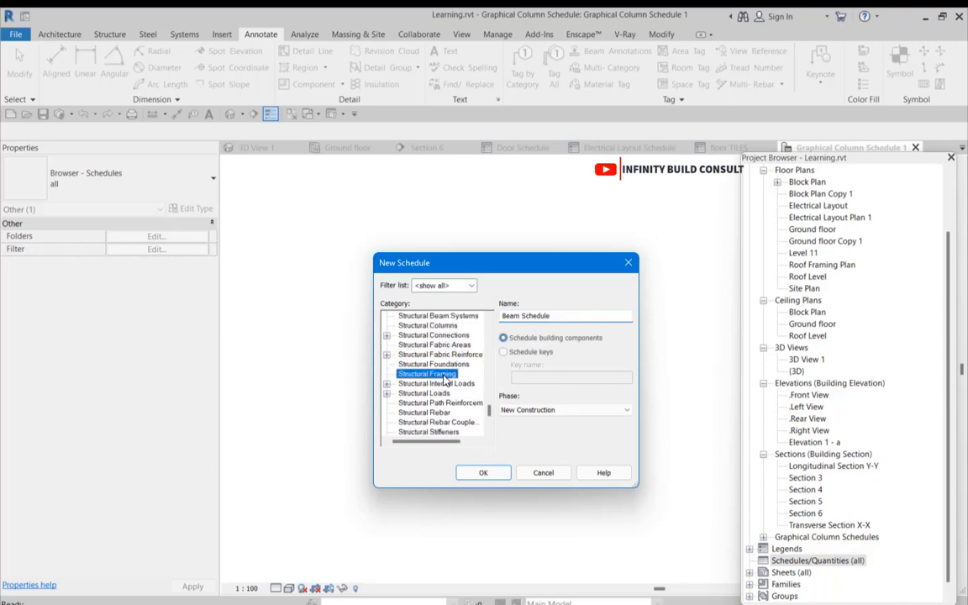
click(483, 473)
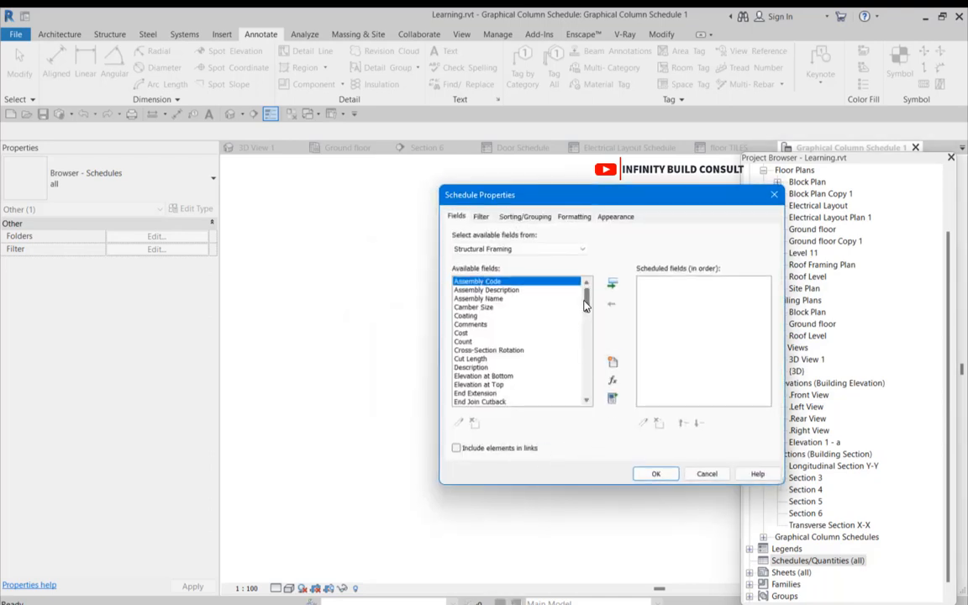
- Add the Volume and Type Mark fields to the scheduled fields
drag(587, 304, 587, 393)
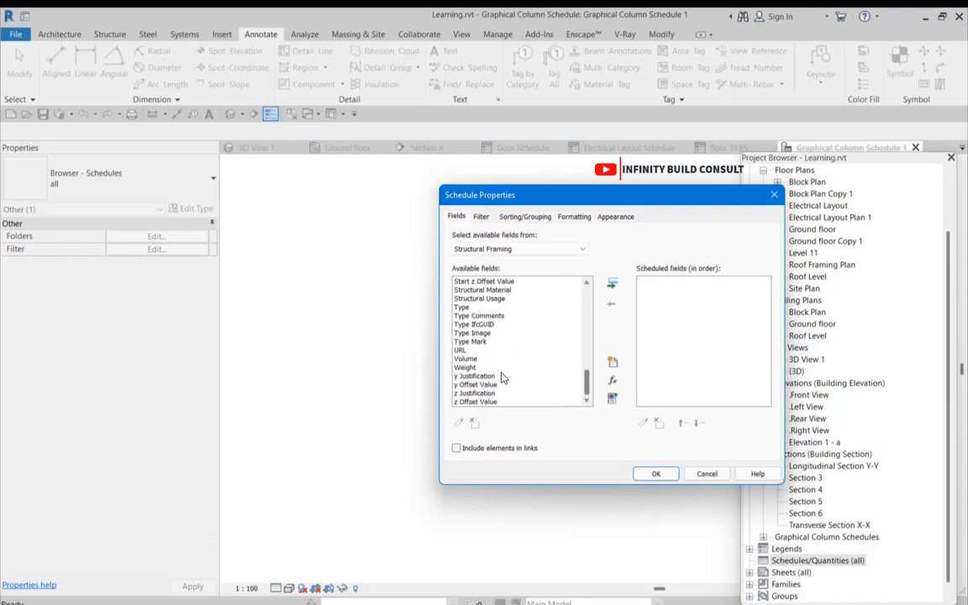
click(468, 360)
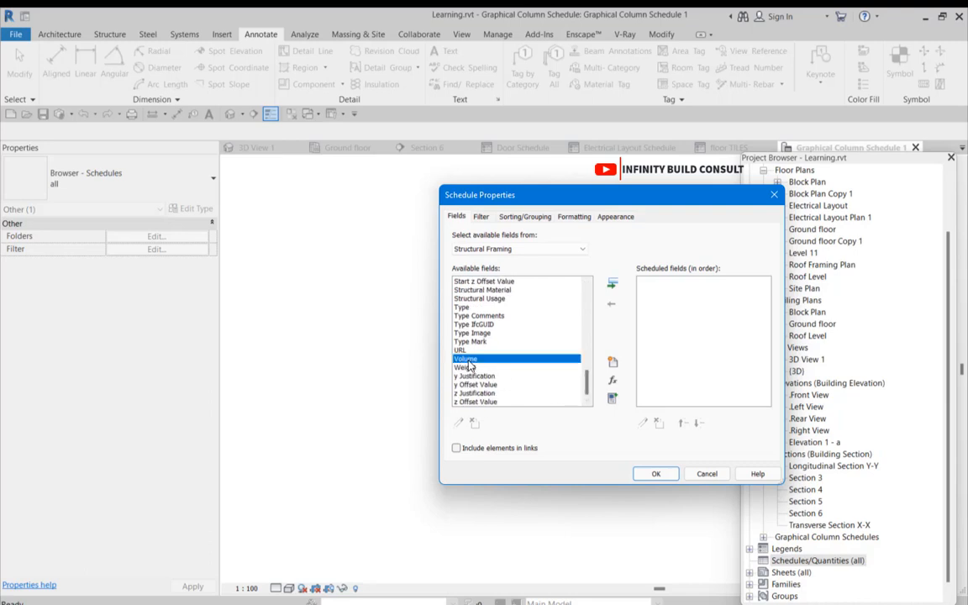
click(612, 284)
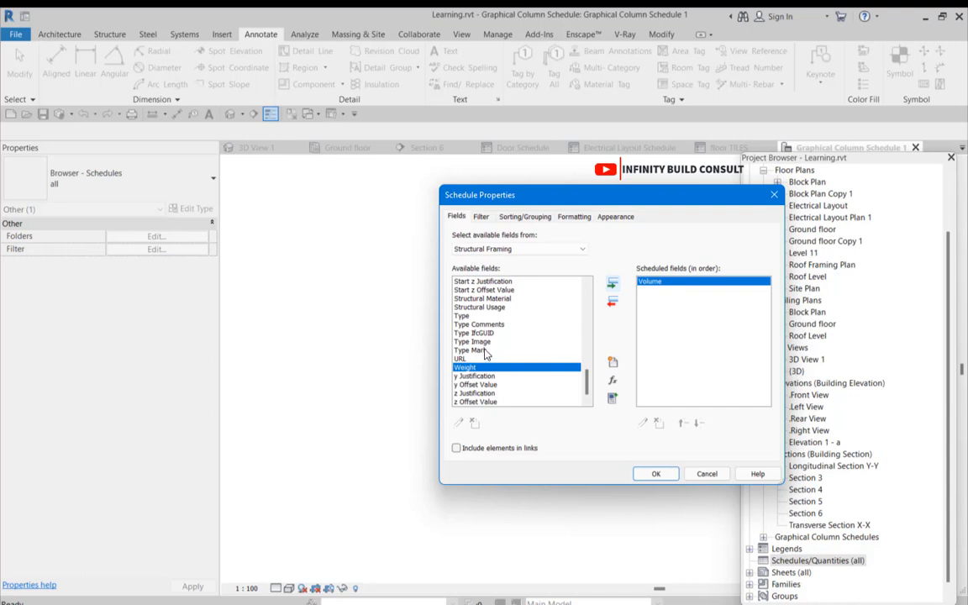
click(529, 350)
click(611, 285)
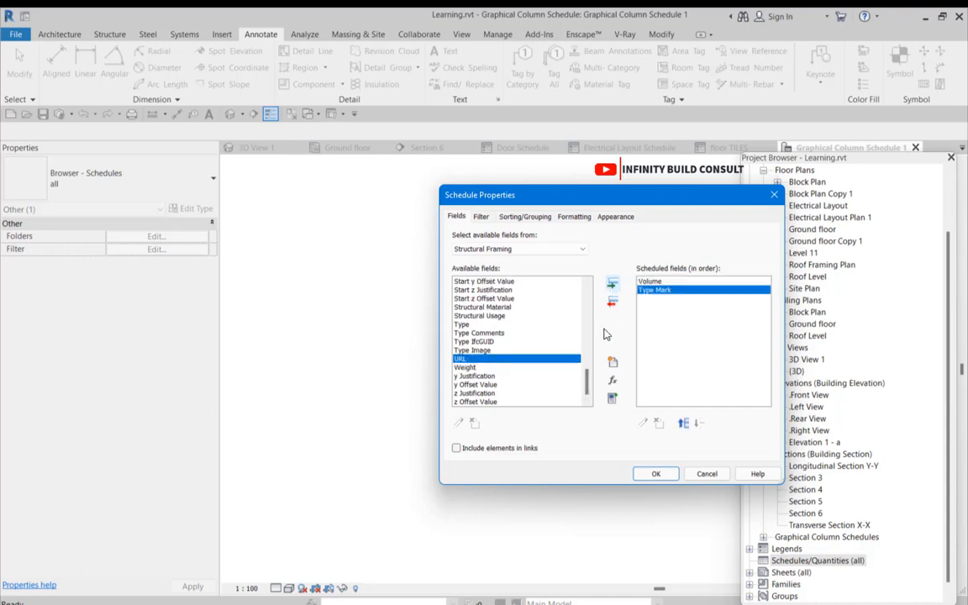
- Add the Mark and Length fields to the scheduled fields and generate the Beam Schedule
scroll(521, 393, up, 1)
scroll(521, 392, up, 6)
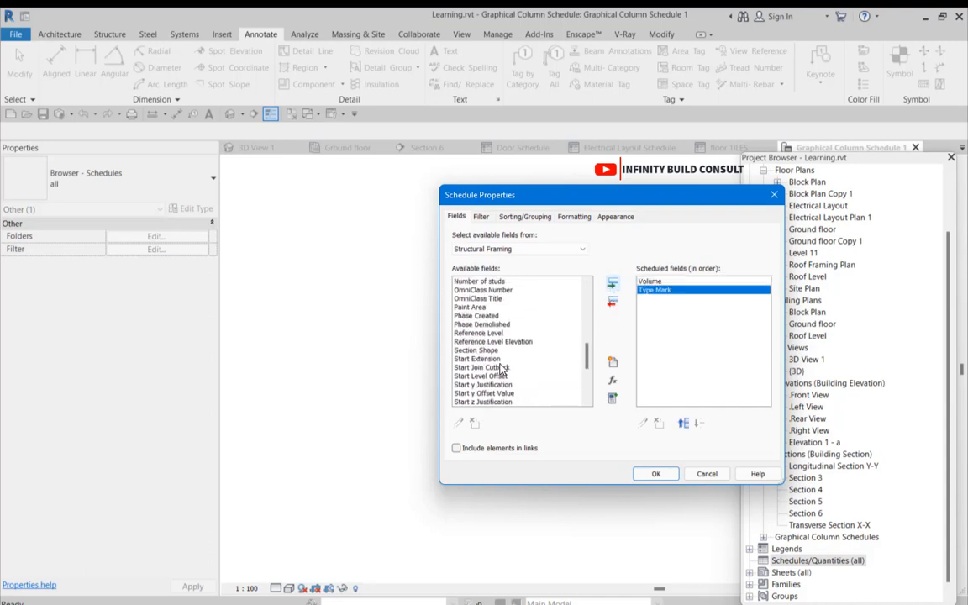
click(464, 307)
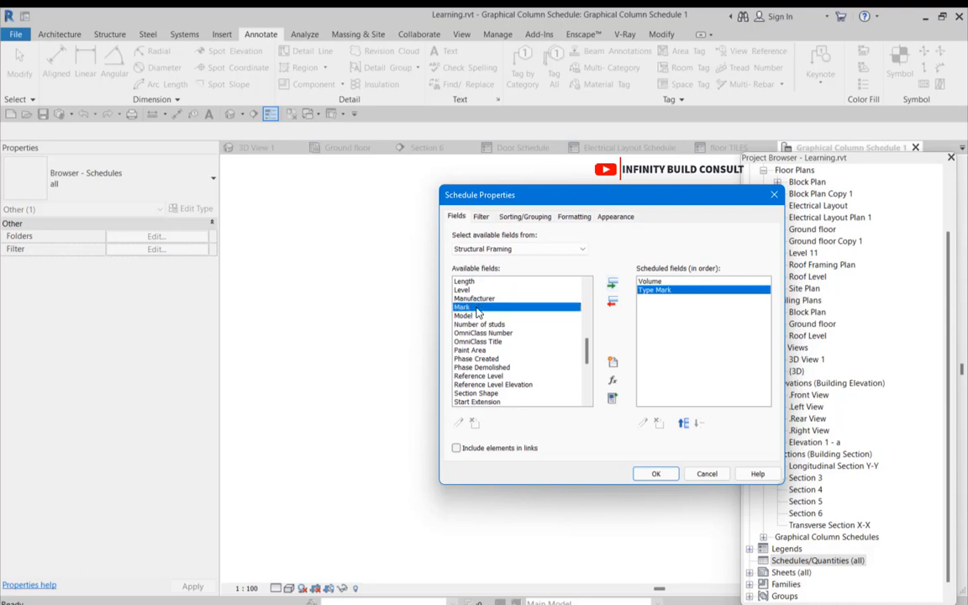
click(612, 284)
click(464, 281)
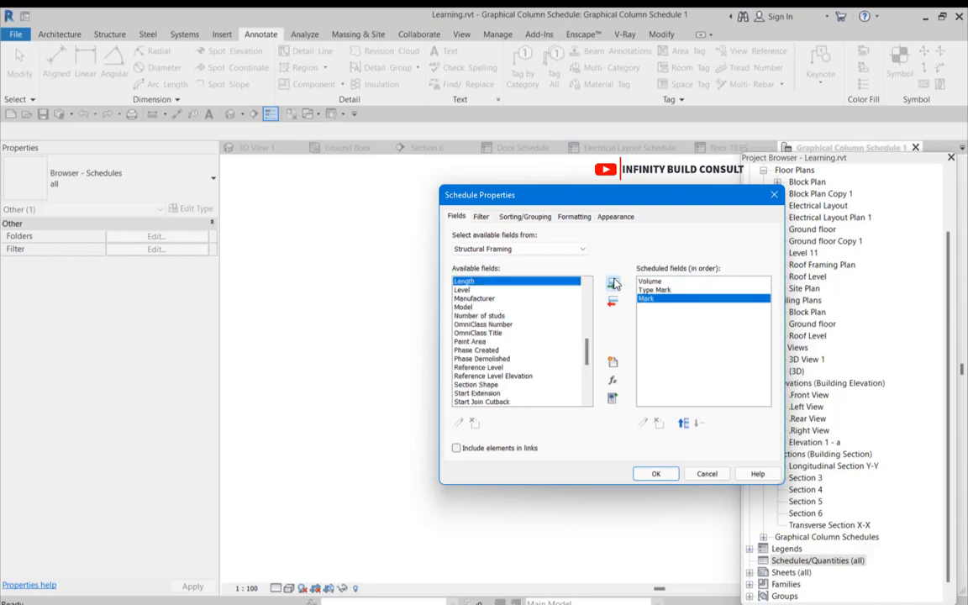
click(612, 284)
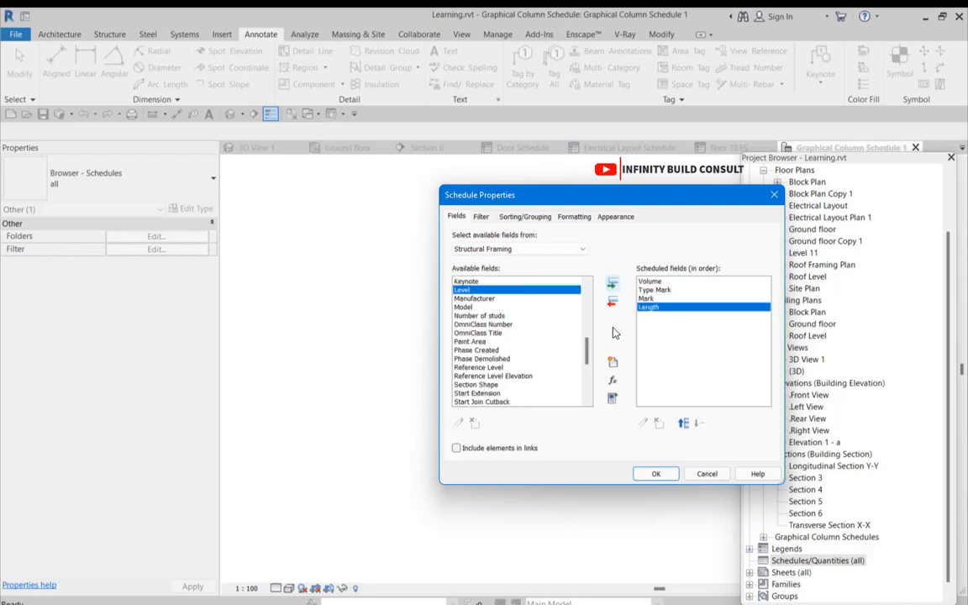
click(655, 475)
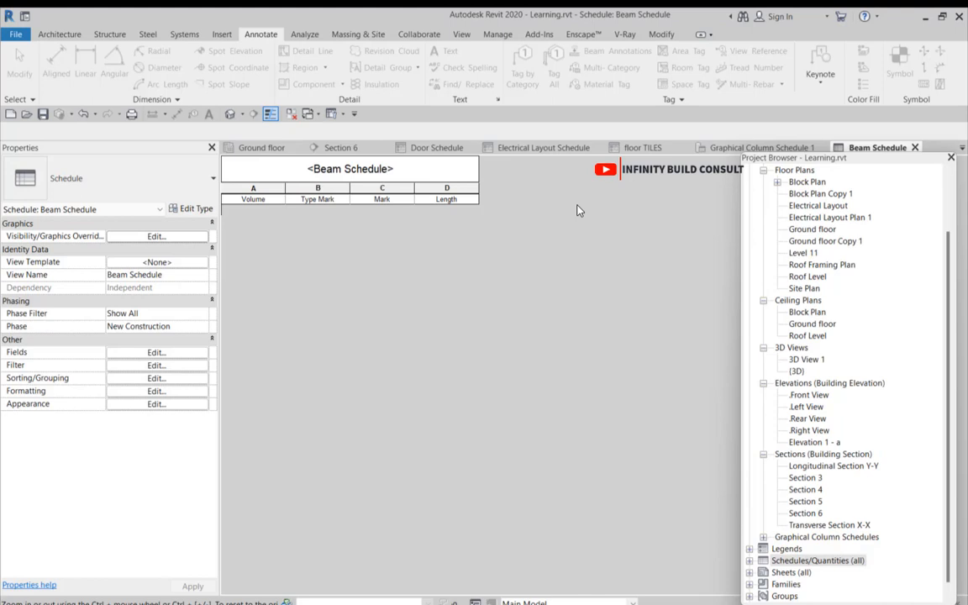
- Open the Roof Level floor plan and examine its drawing and view properties
double_click(807, 278)
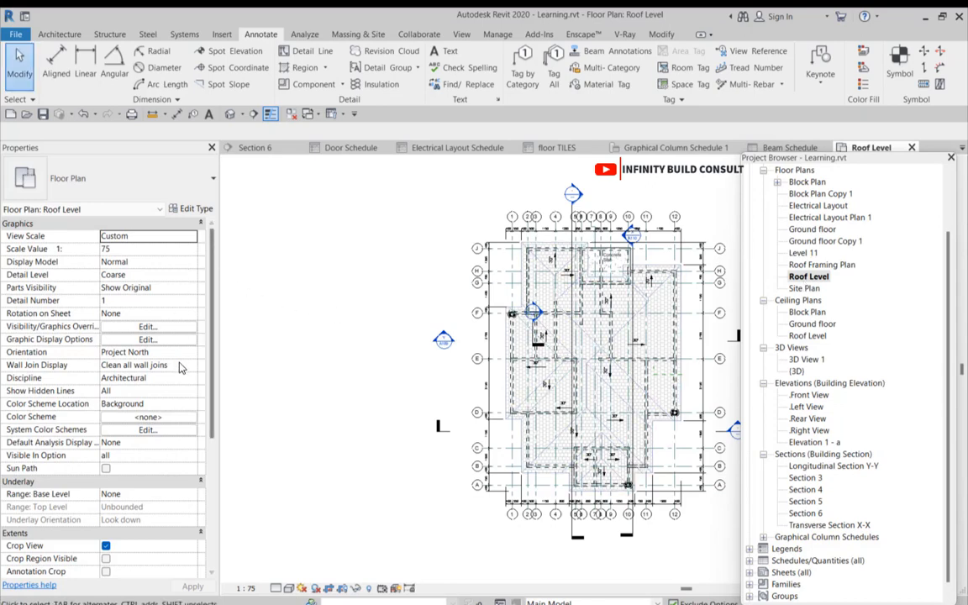
scroll(177, 307, down, 5)
scroll(177, 307, down, 3)
scroll(406, 363, down, 2)
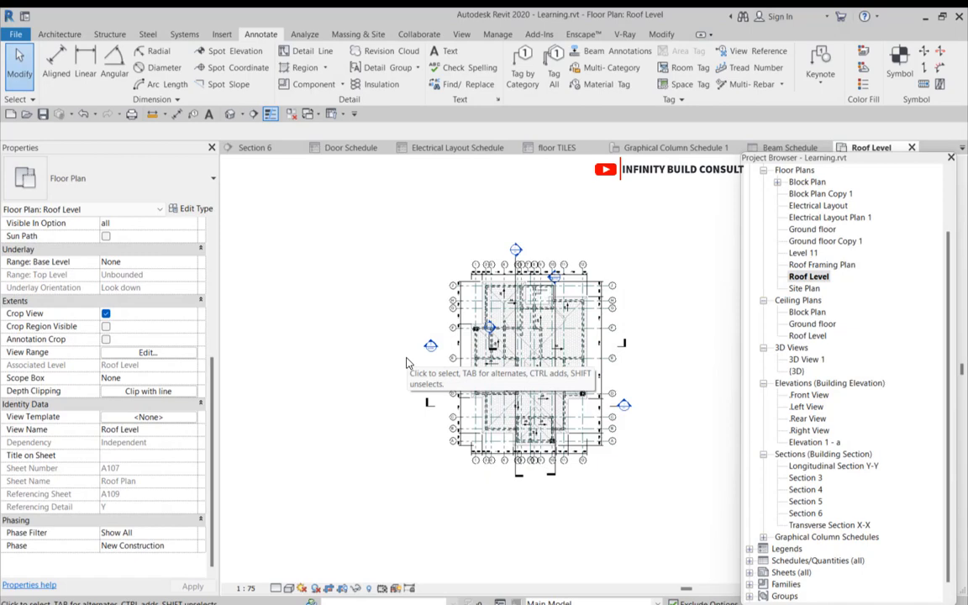
scroll(588, 336, up, 3)
scroll(638, 320, down, 2)
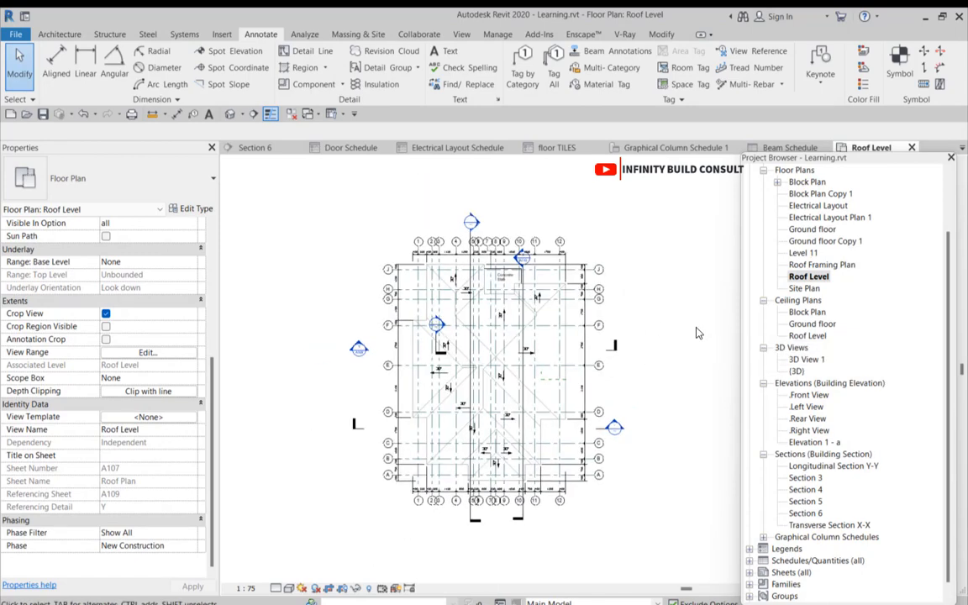
scroll(696, 334, down, 1)
scroll(840, 446, down, 1)
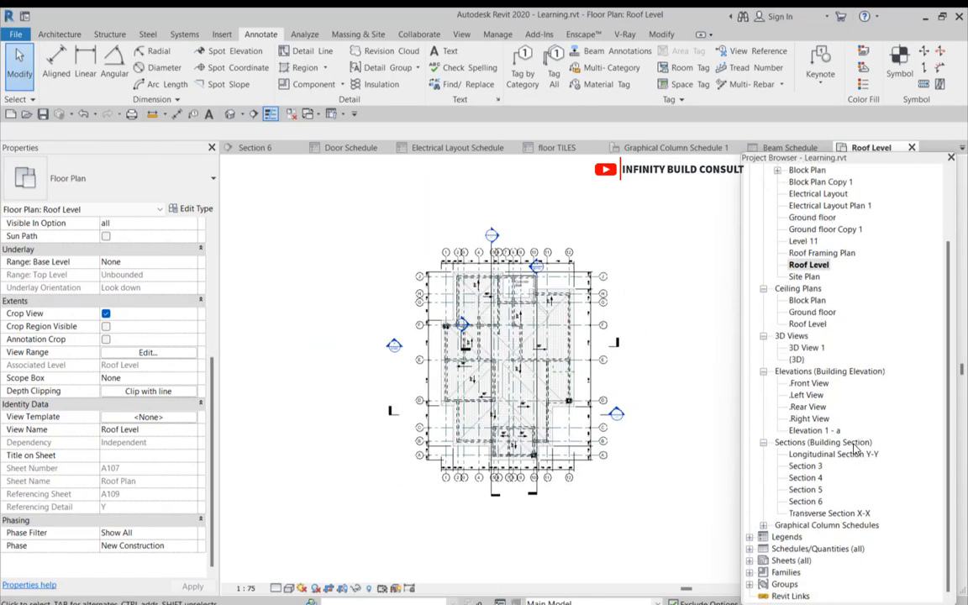
- Expand Schedules/Quantities in the Project Browser and reopen the Beam Schedule
click(750, 549)
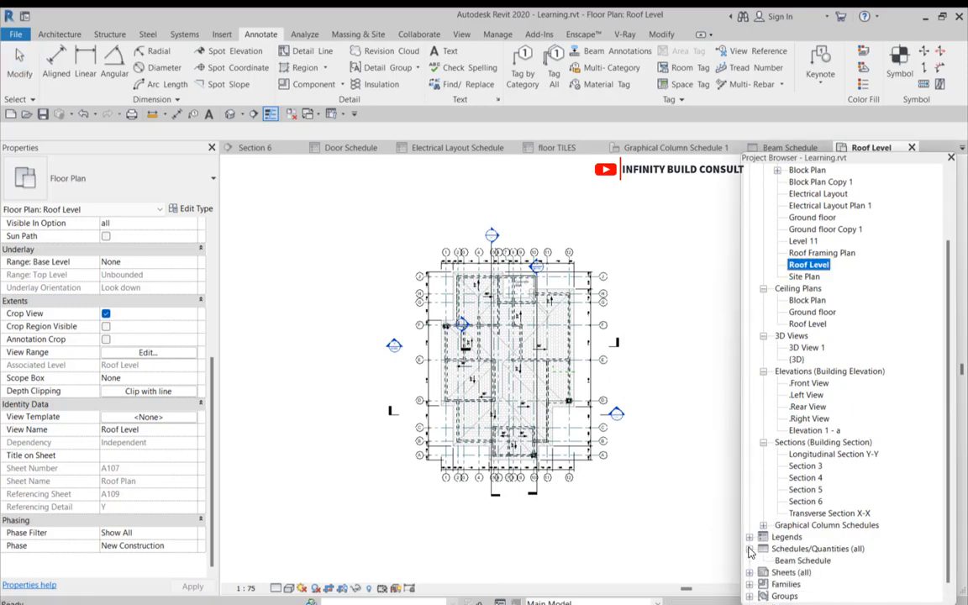
double_click(796, 561)
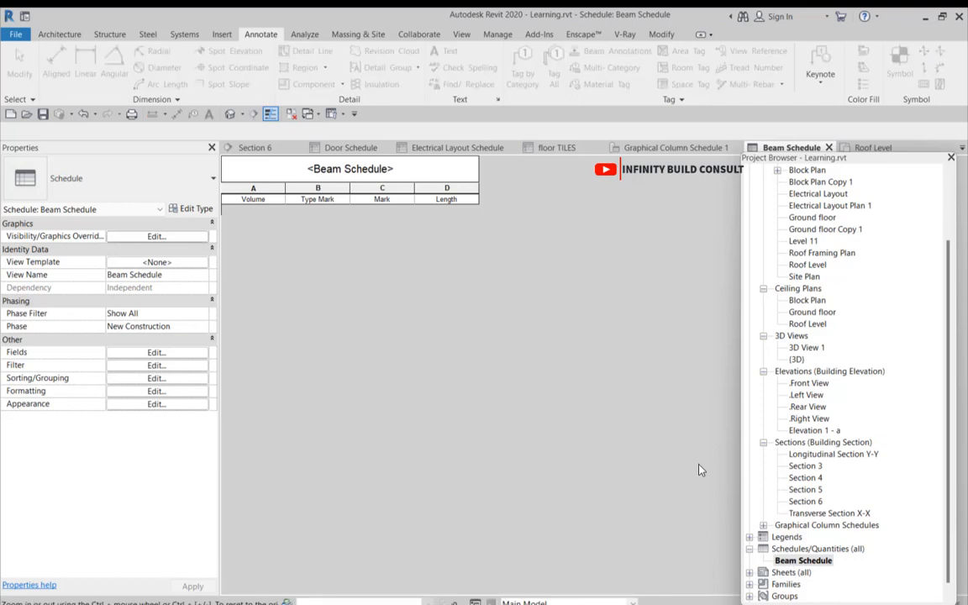
right_click(798, 560)
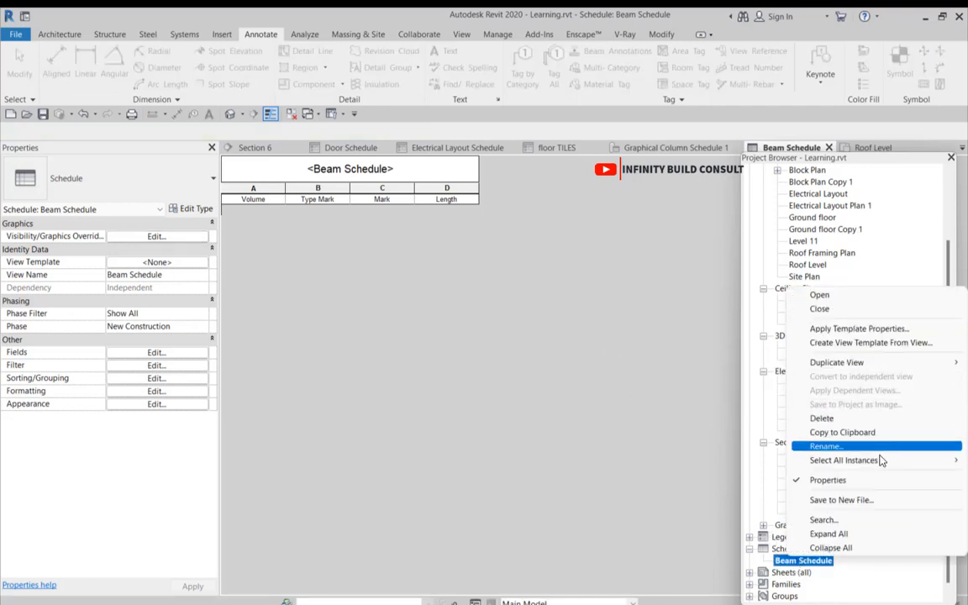
key(Escape)
- Start a new sheet list and add the Sheet Issue Date, Sheet Name and Sheet Number fields to it
click(786, 549)
right_click(786, 549)
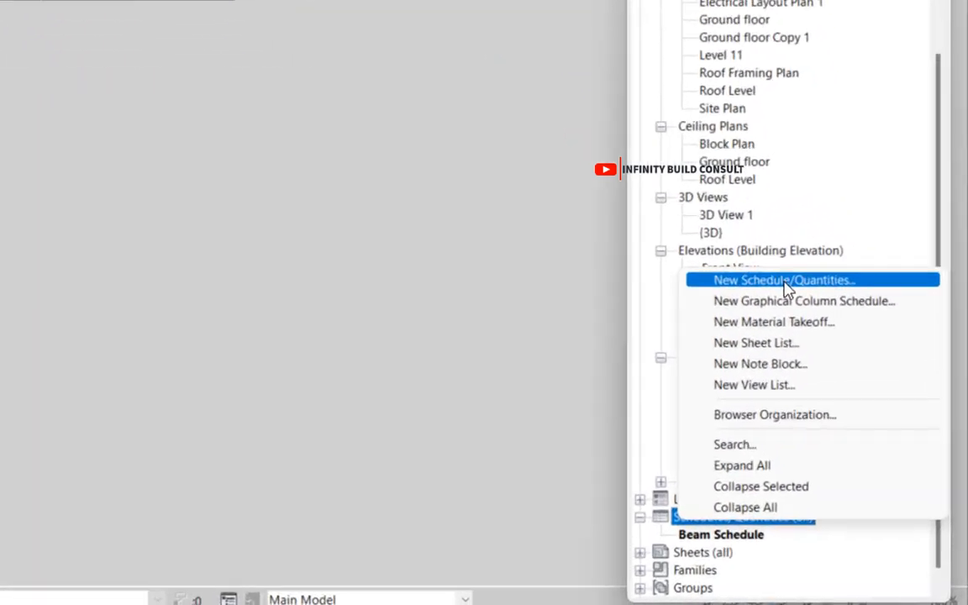
click(784, 281)
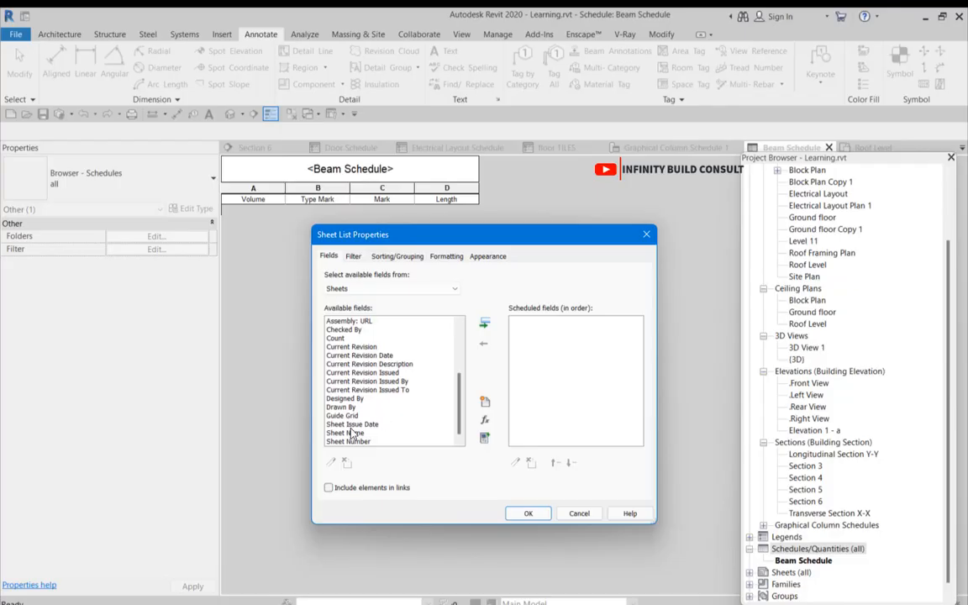
click(350, 426)
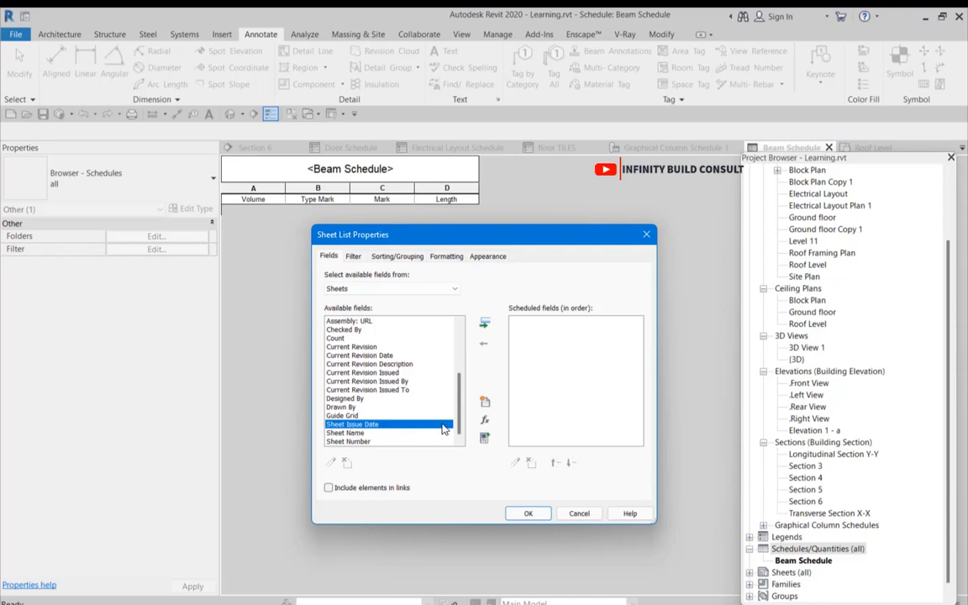
click(484, 325)
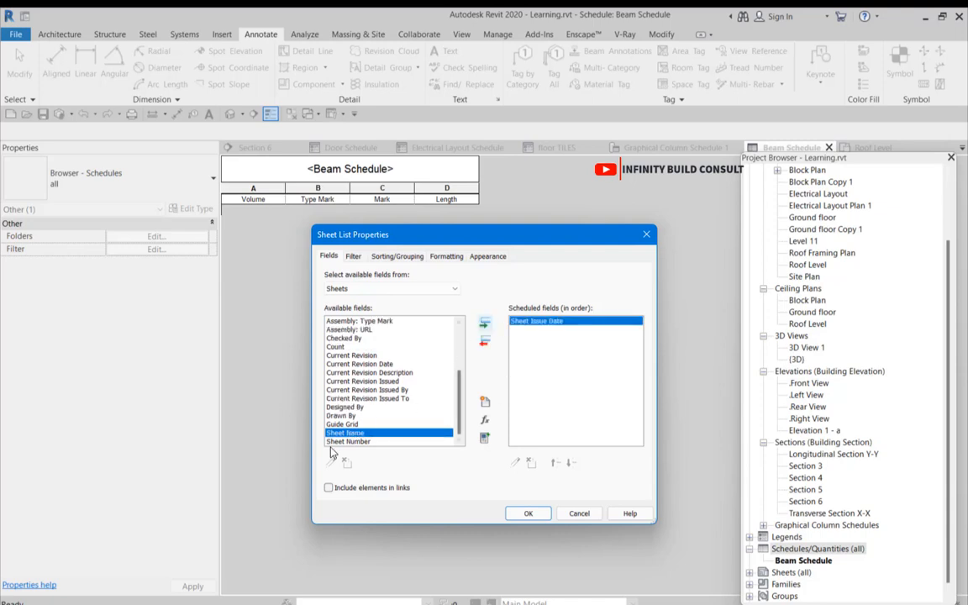
click(484, 325)
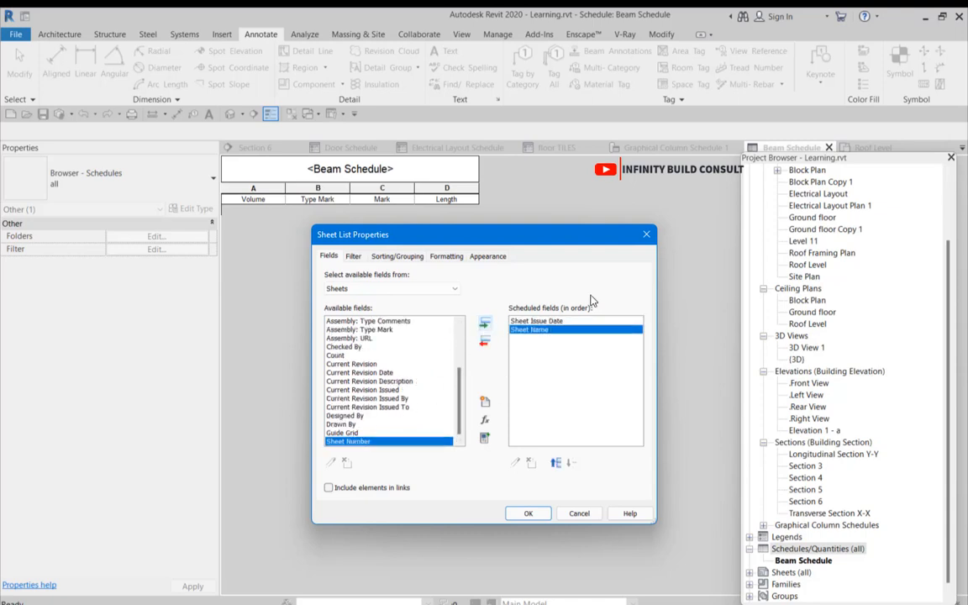
click(485, 325)
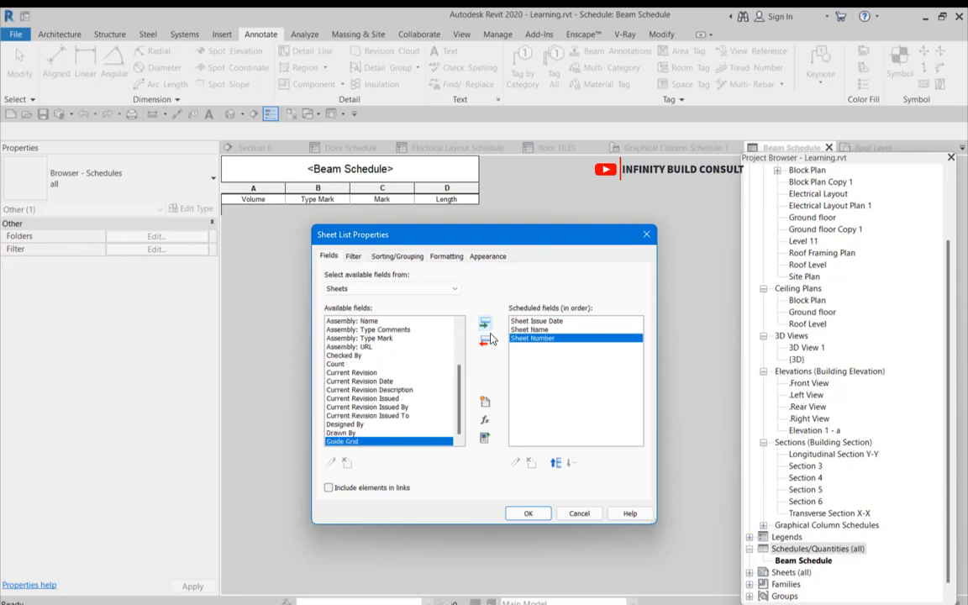
- Add the Checked By and Current Revision Date fields to the scheduled fields and generate the sheet list
click(331, 356)
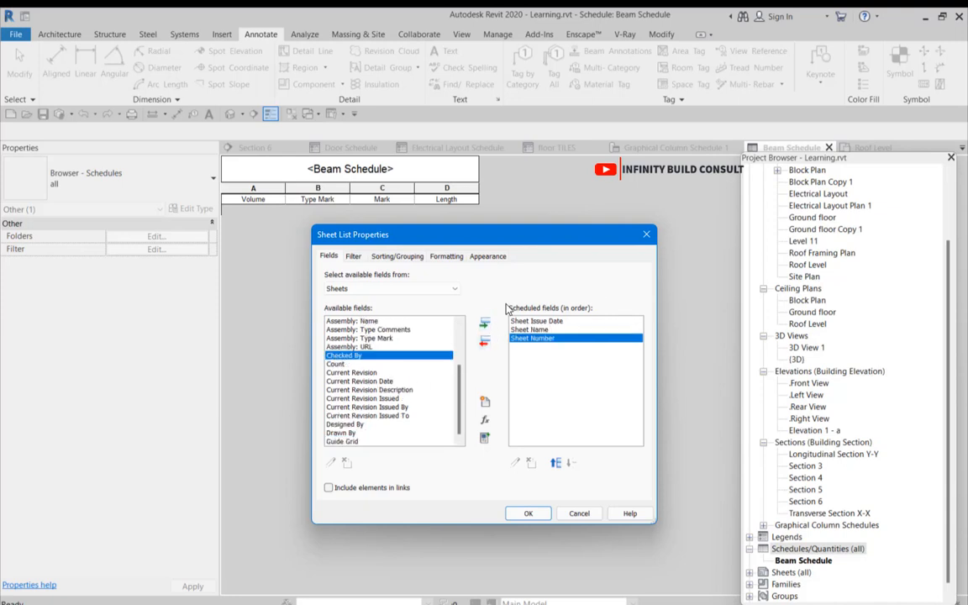
click(485, 324)
click(353, 381)
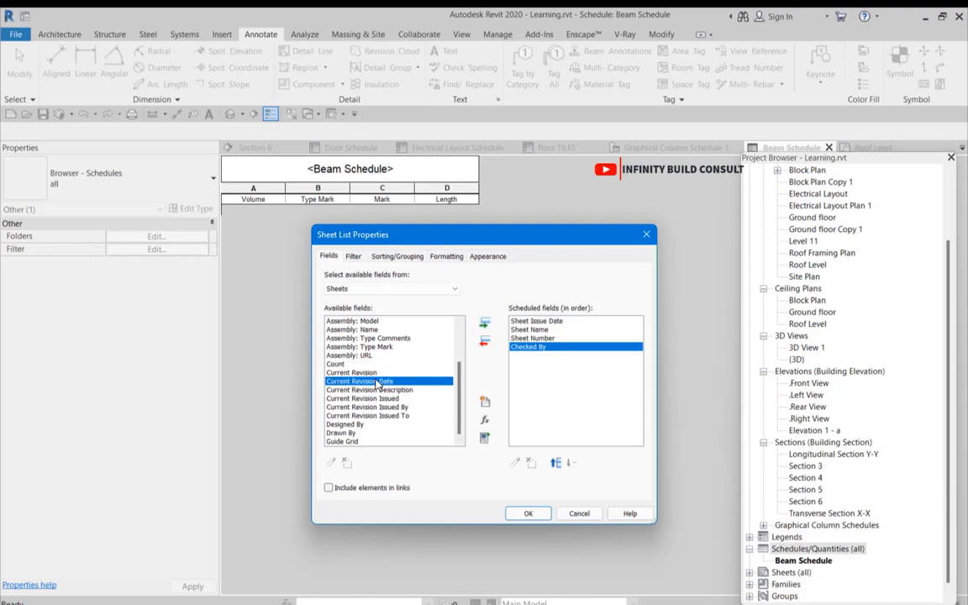
click(486, 325)
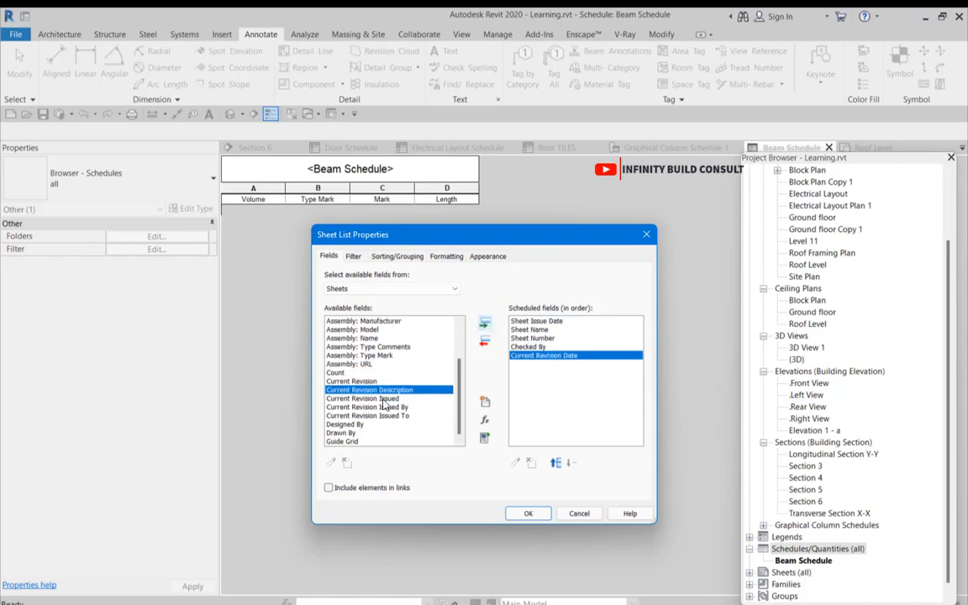
click(528, 513)
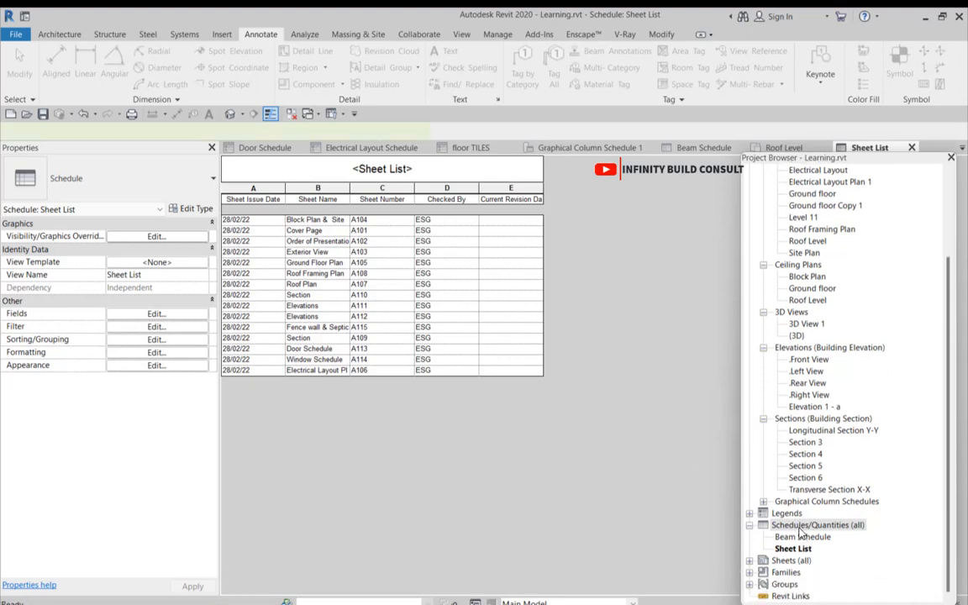
click(801, 527)
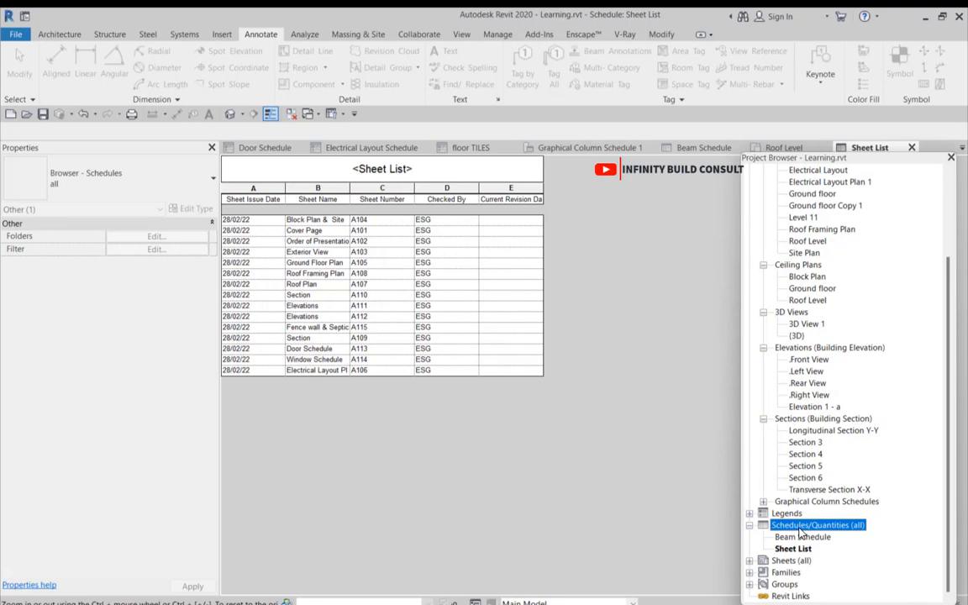
right_click(802, 532)
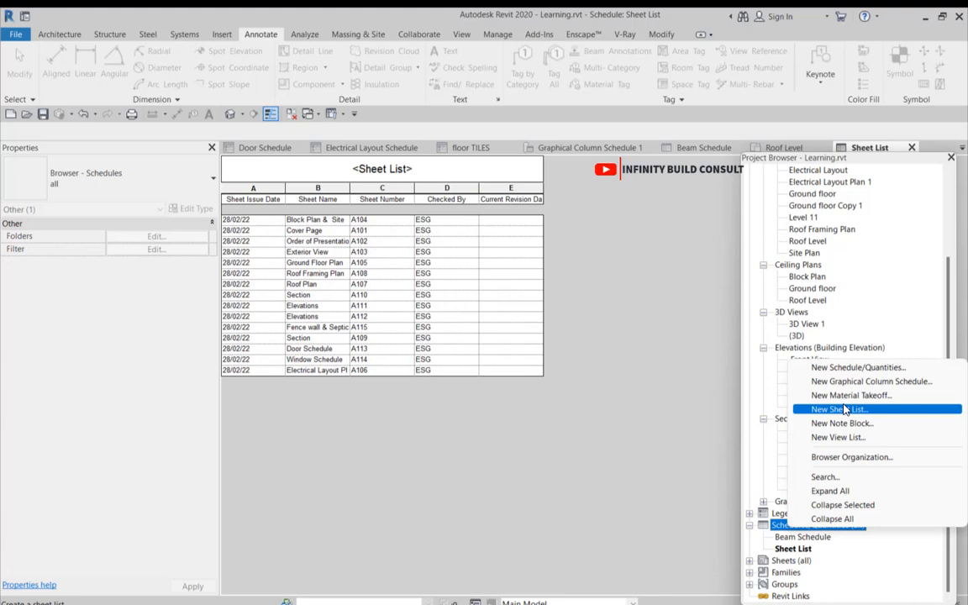
click(674, 423)
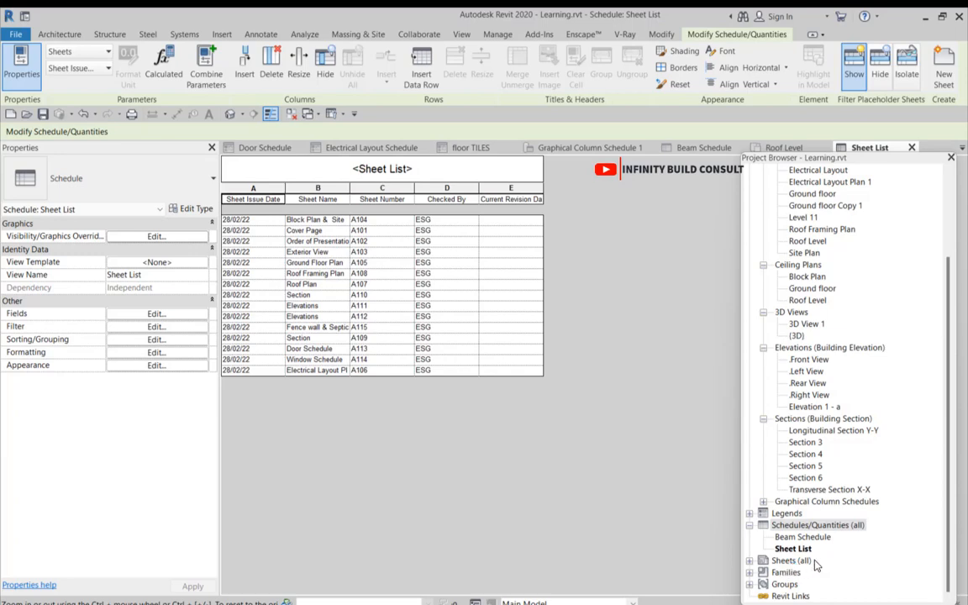
- Expand Sheets in the Project Browser and open the A101 - Cover Page sheet
click(756, 563)
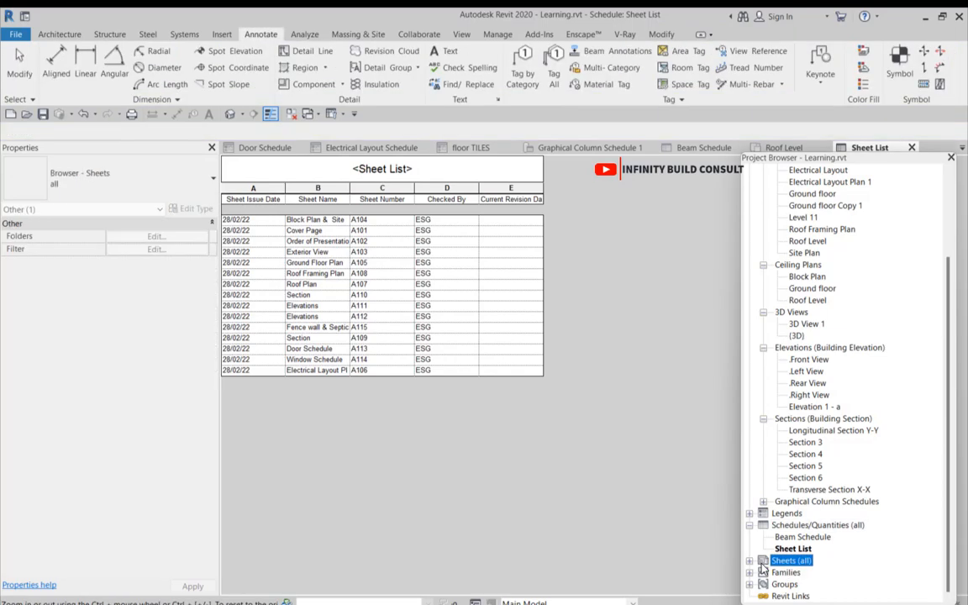
click(750, 561)
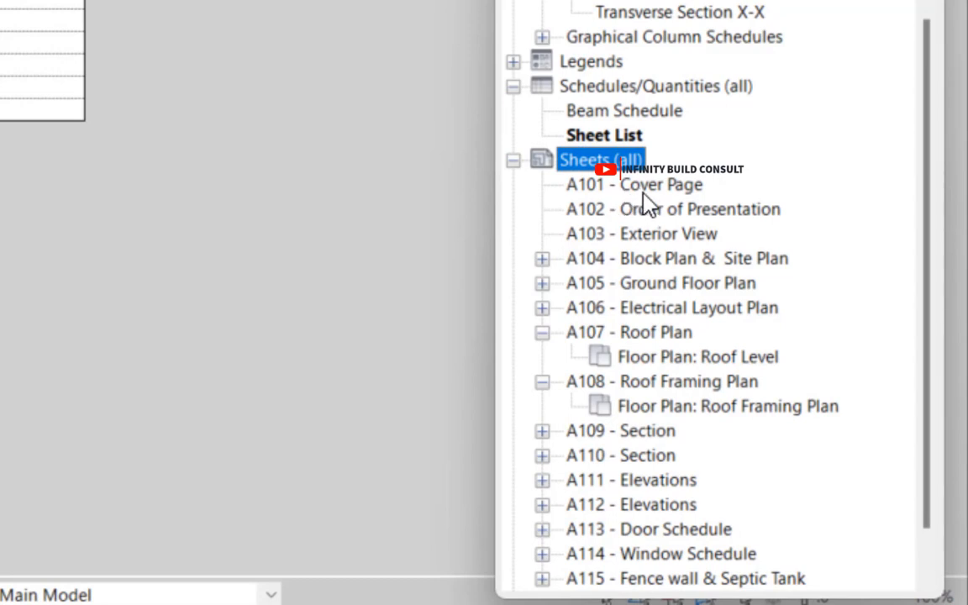
click(645, 187)
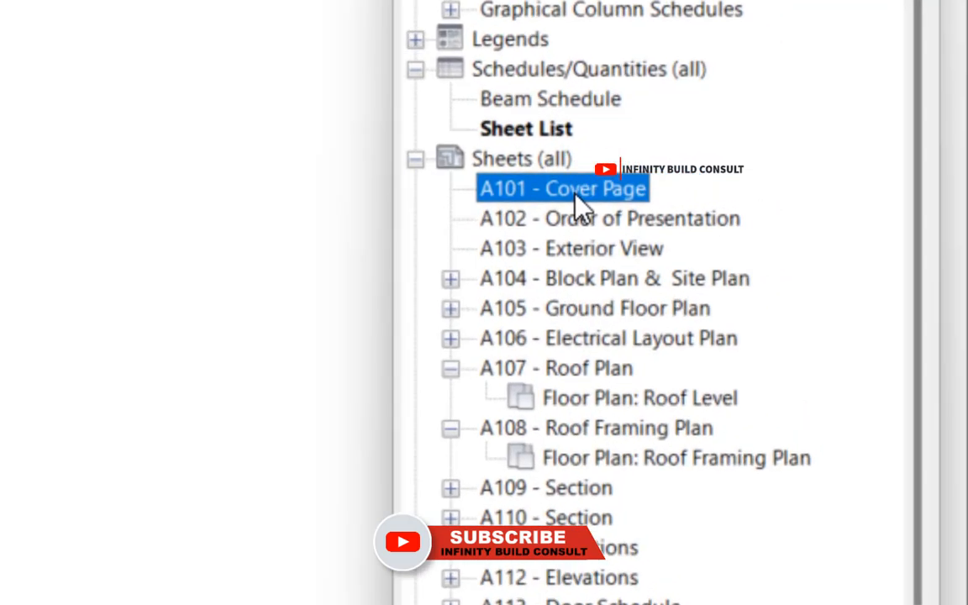
double_click(646, 187)
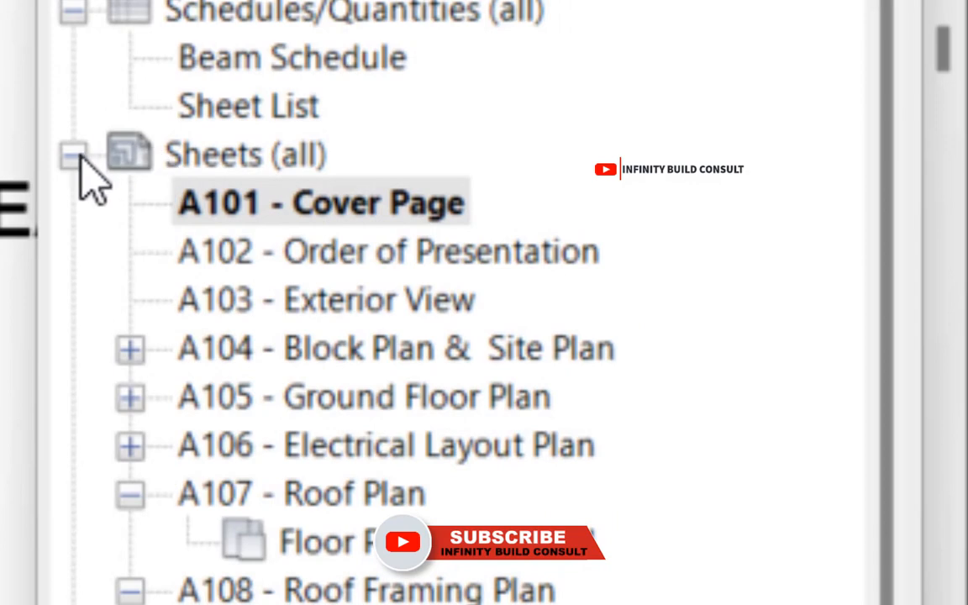
- Open the A104 - Block Plan & Site Plan sheet and examine its layout
click(74, 156)
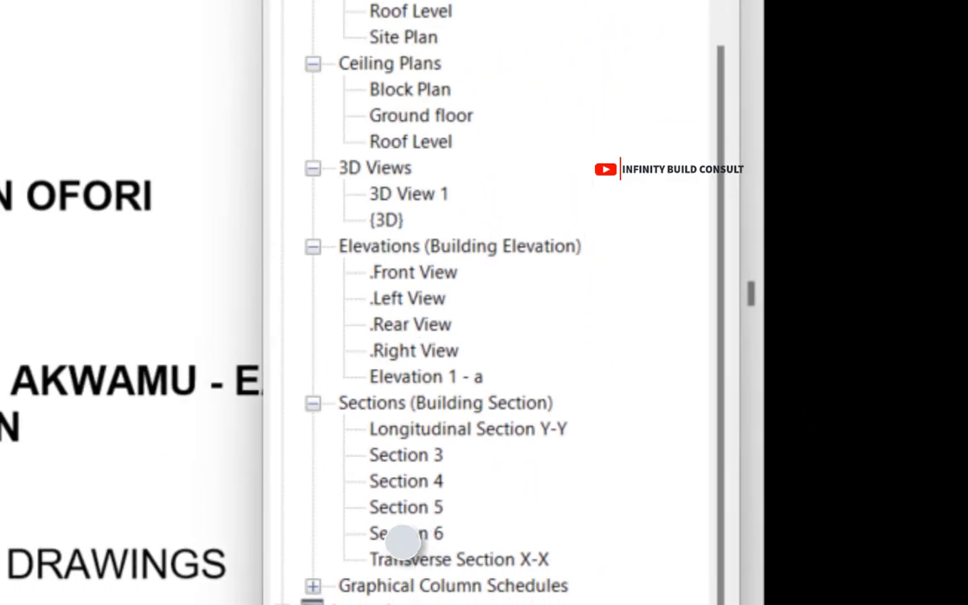
click(283, 604)
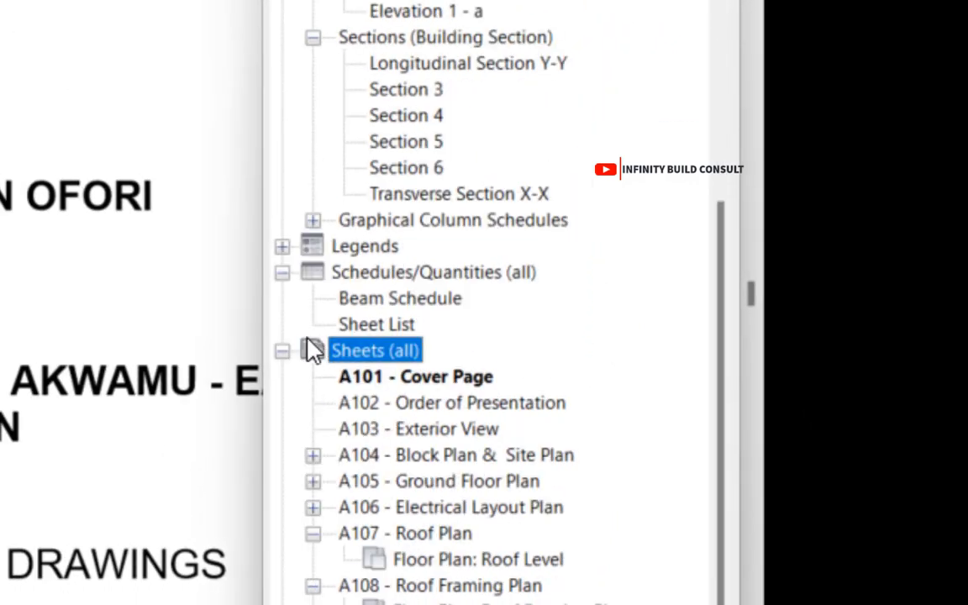
scroll(404, 393, down, 1)
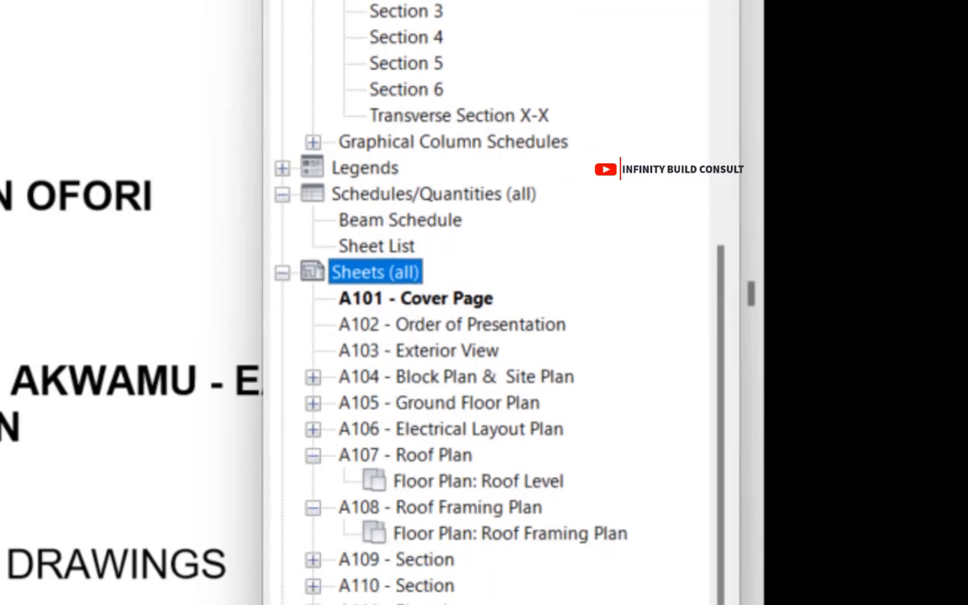
scroll(17, 496, down, 3)
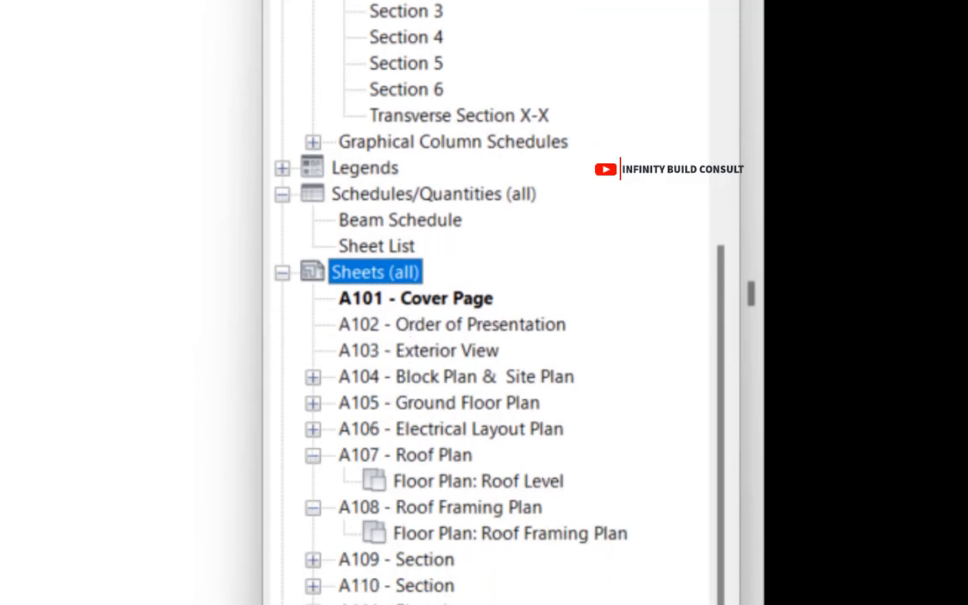
double_click(427, 375)
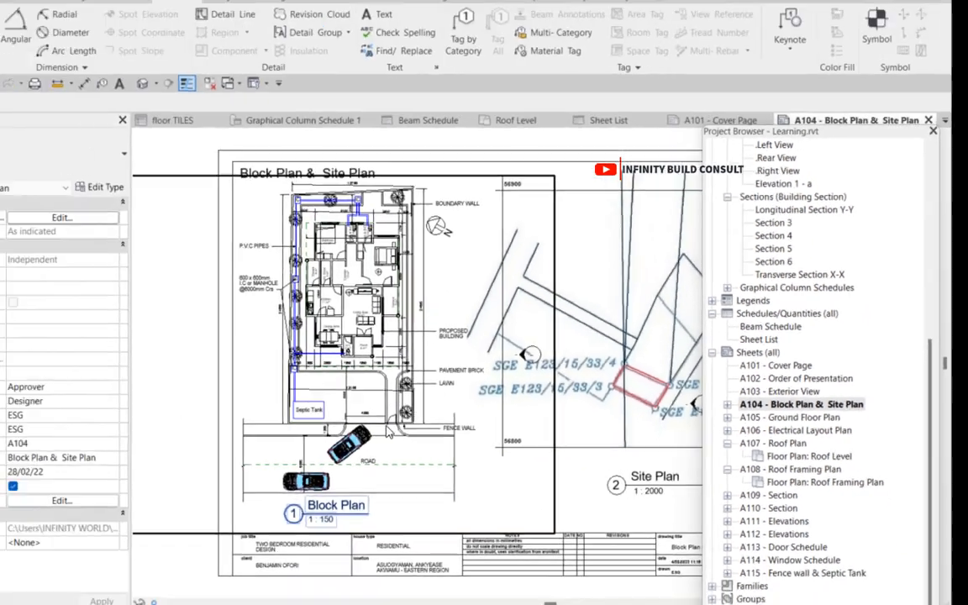
scroll(387, 430, down, 5)
scroll(459, 367, up, 4)
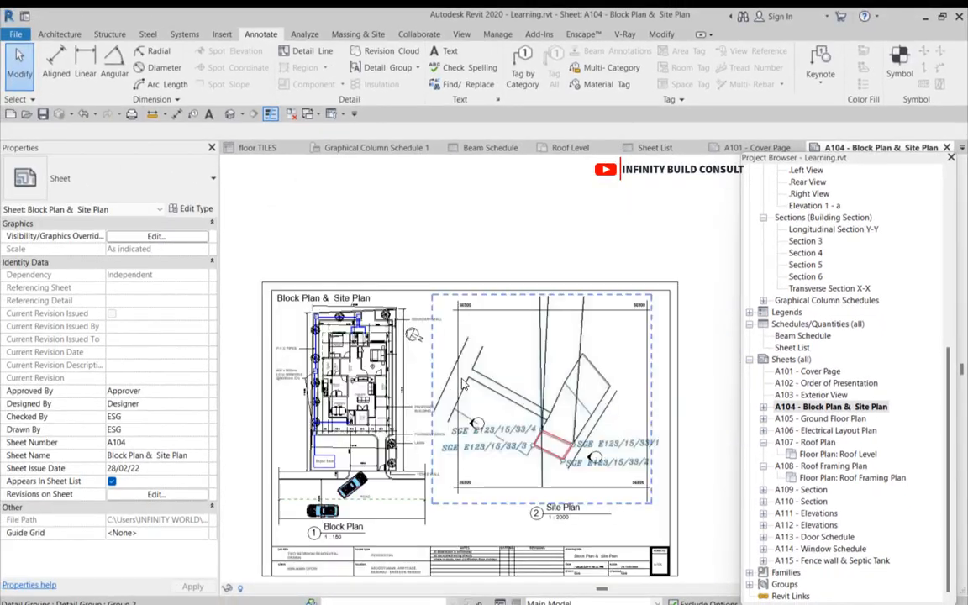
scroll(507, 365, down, 2)
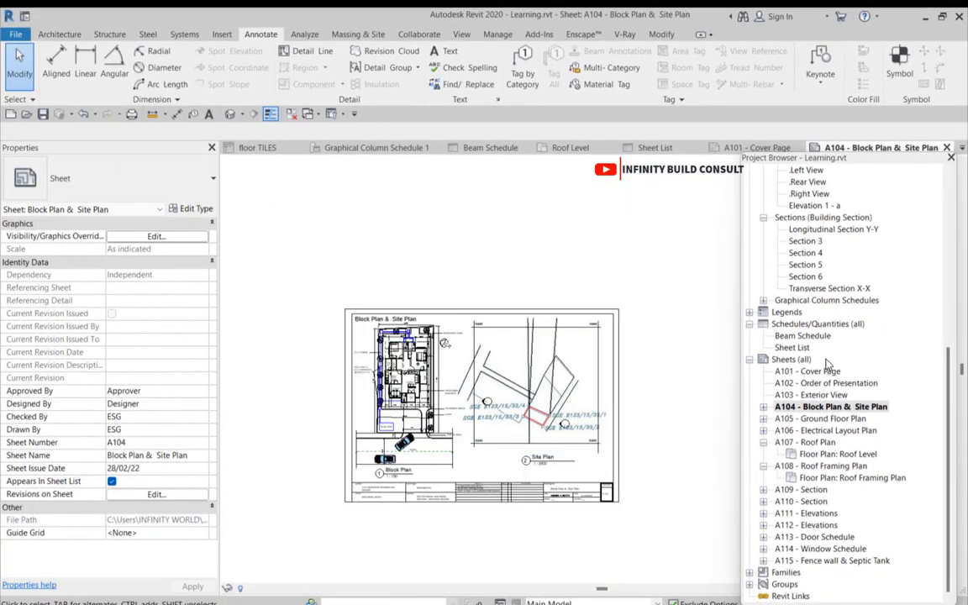
- Create a new sheet using the A1 metric_ blank title block
click(787, 360)
right_click(787, 361)
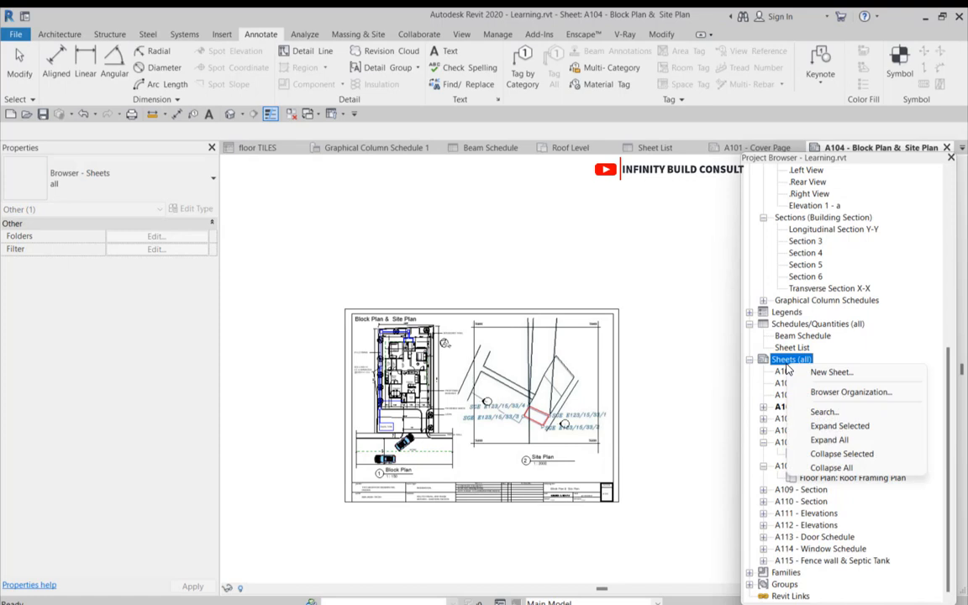
click(831, 372)
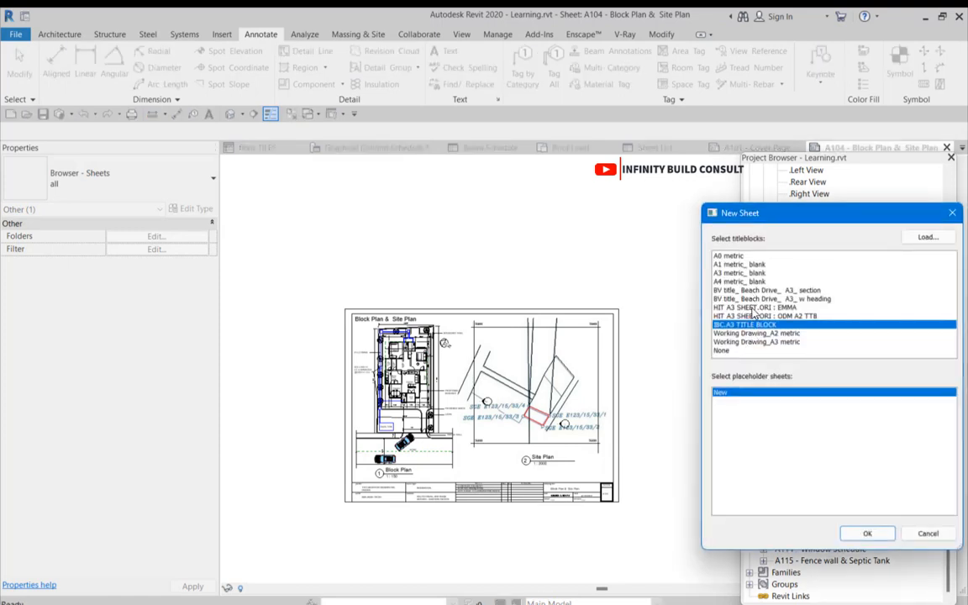
click(740, 265)
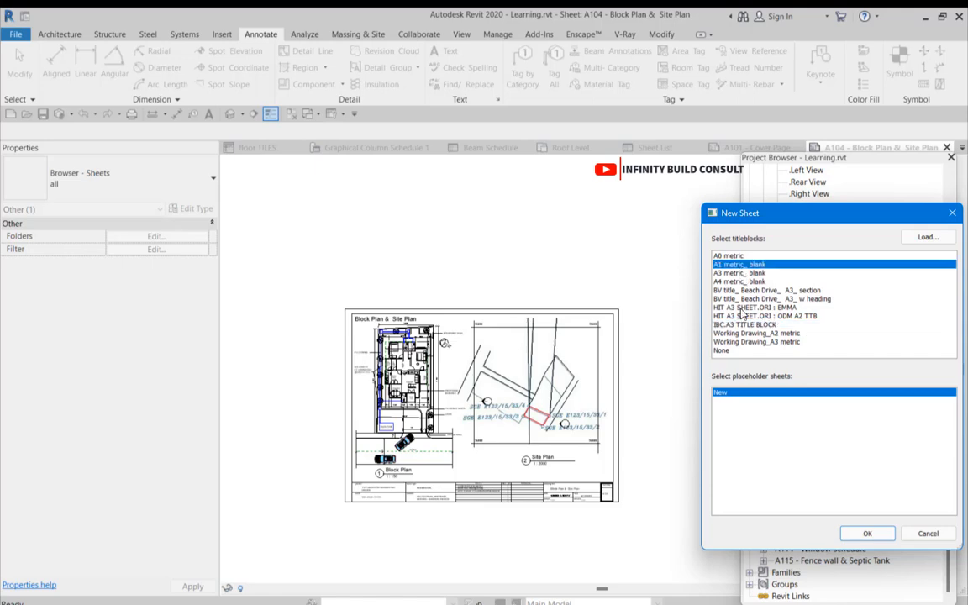
click(867, 533)
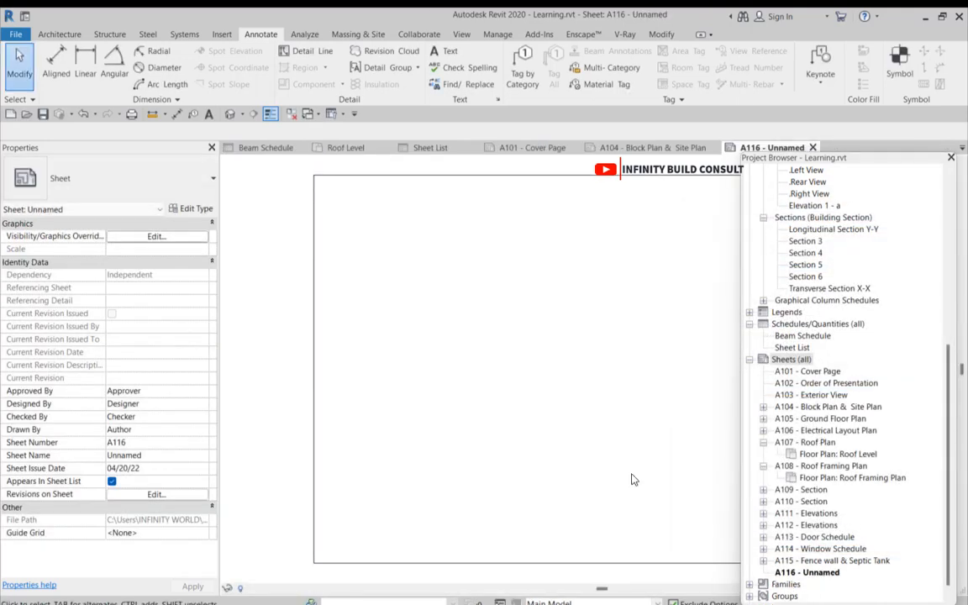
- Examine the blank title block on the new A1 sheet
scroll(501, 461, down, 5)
scroll(836, 577, up, 1)
scroll(836, 576, down, 1)
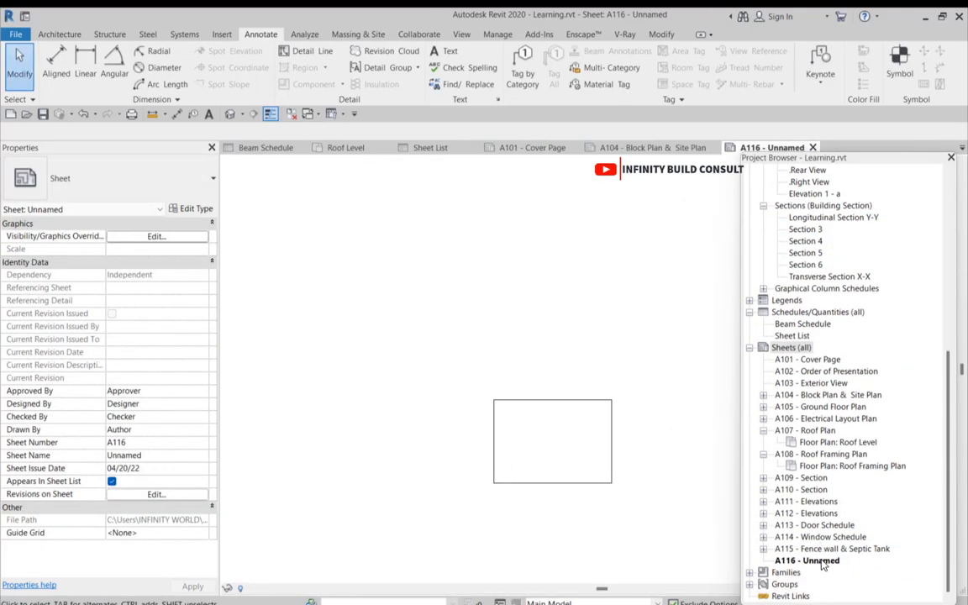
scroll(588, 446, up, 4)
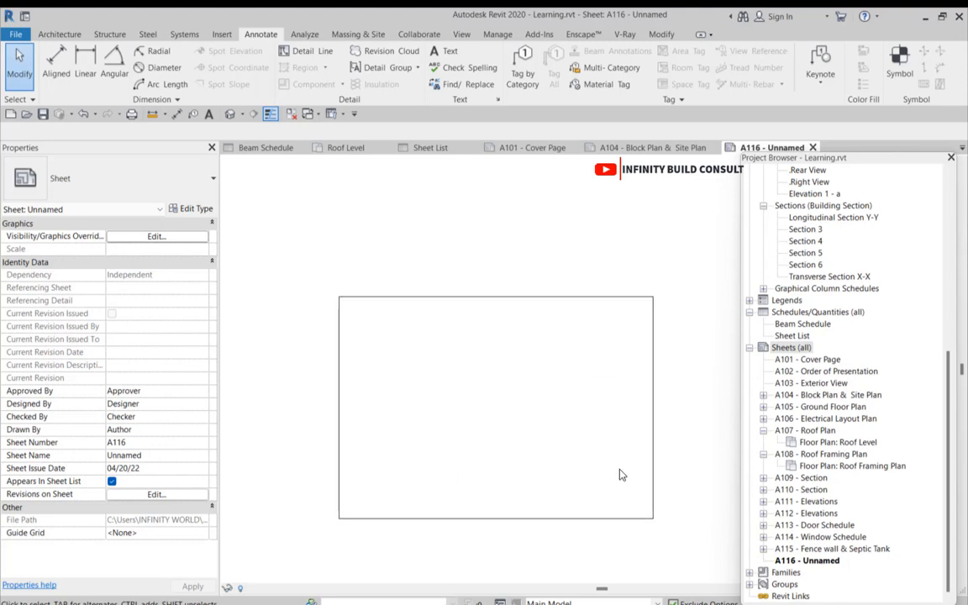
scroll(401, 406, down, 3)
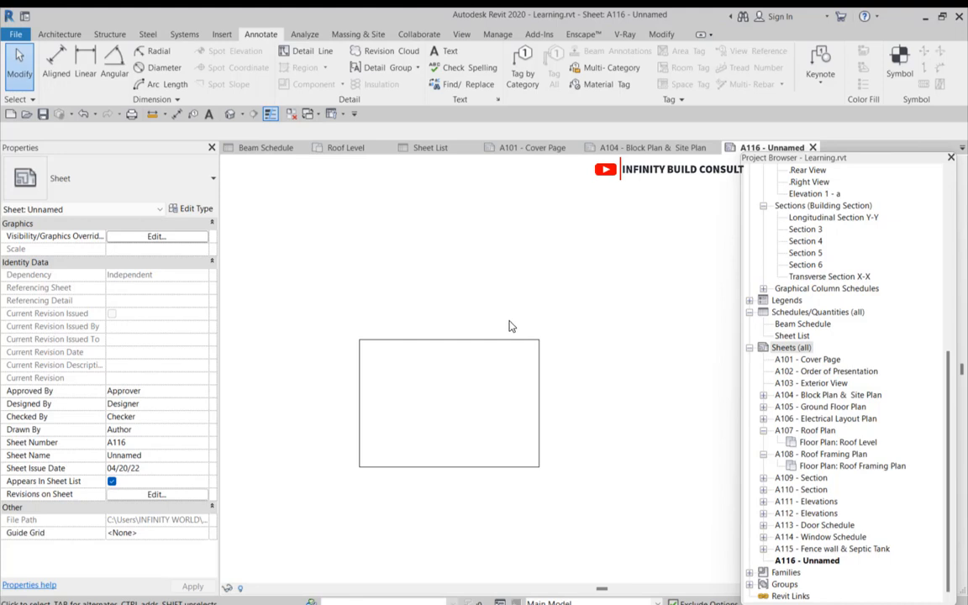
scroll(552, 409, up, 2)
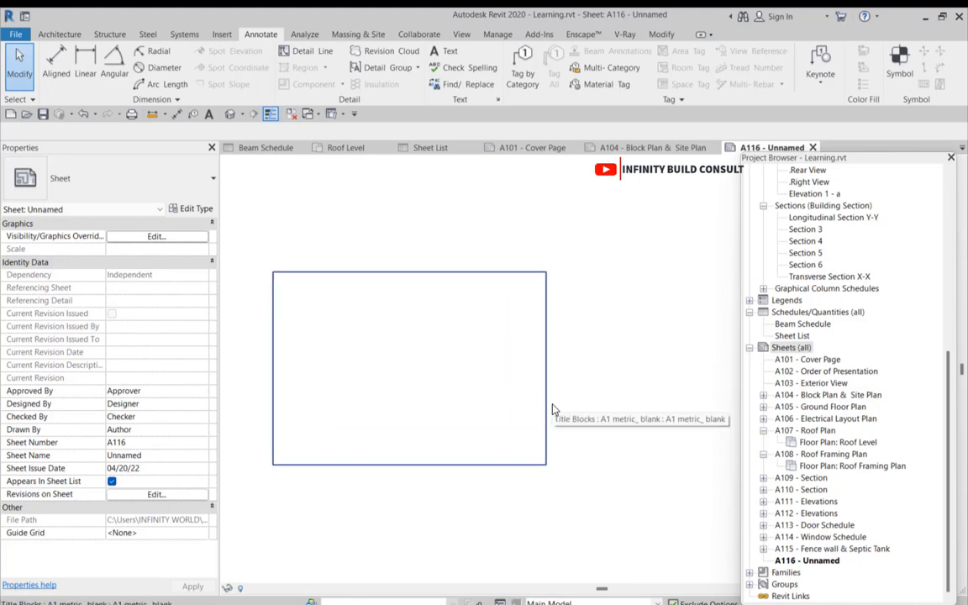
scroll(553, 410, down, 3)
scroll(460, 340, up, 2)
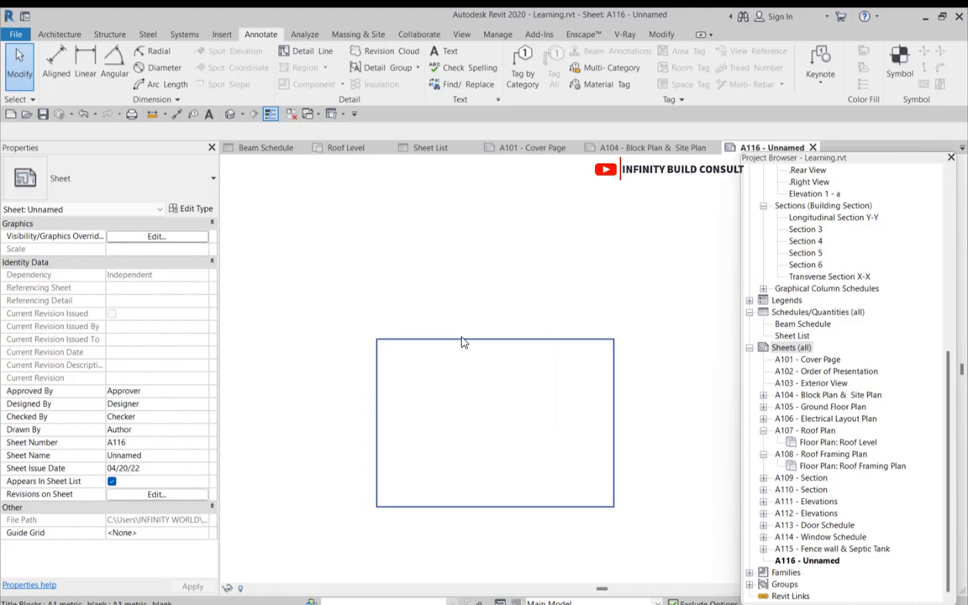
- Open the A111 - Elevations sheet and examine its elevation drawings
click(803, 502)
double_click(803, 502)
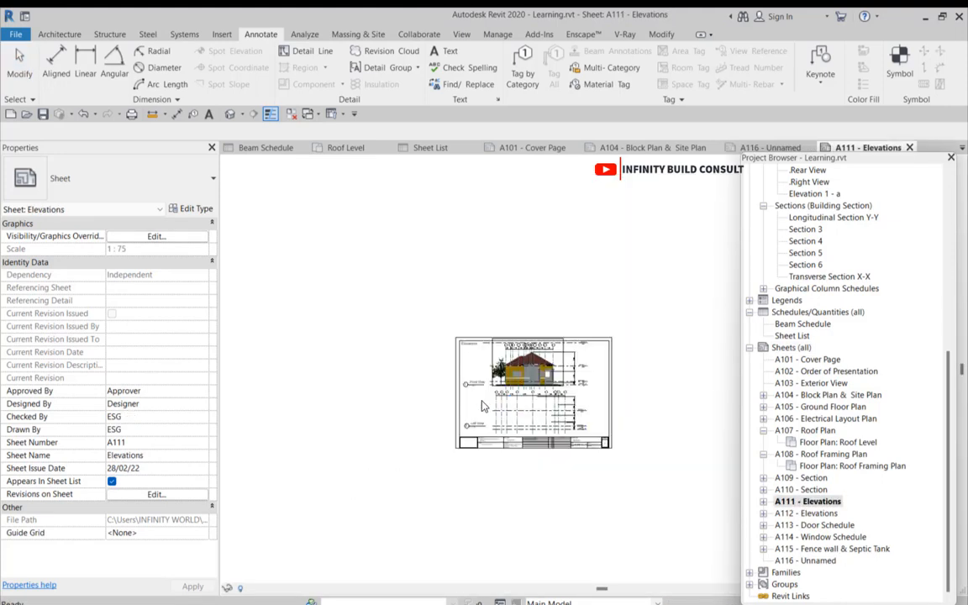
scroll(529, 432, up, 1)
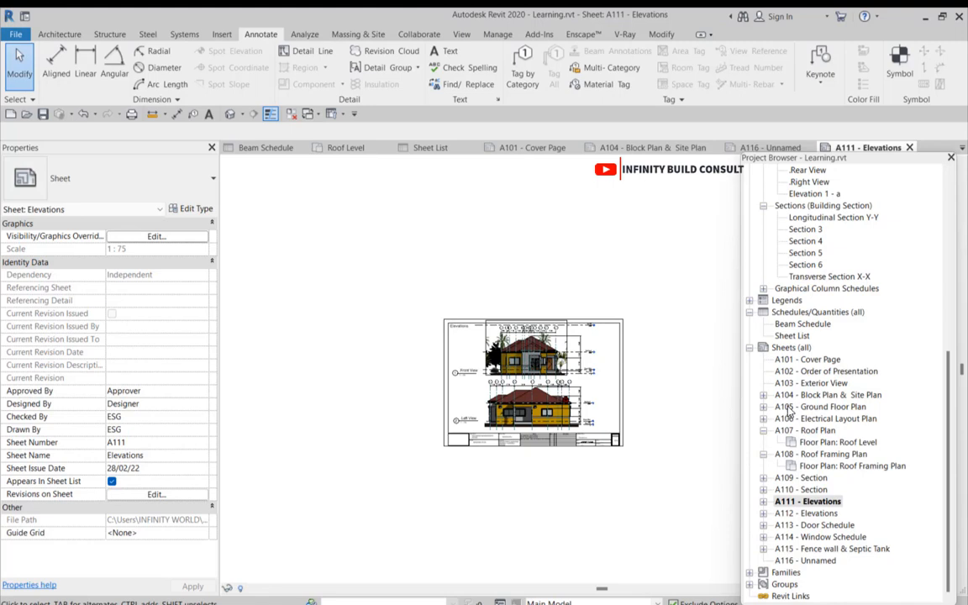
- Collapse the Sheets branch and all the plan, 3D, elevation and section view groups in the Project Browser
click(754, 348)
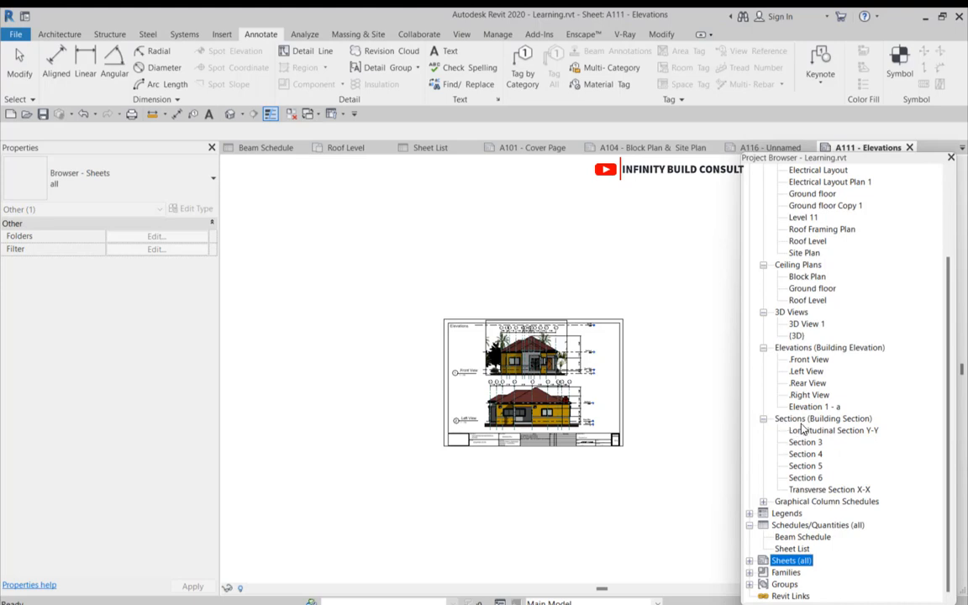
click(764, 348)
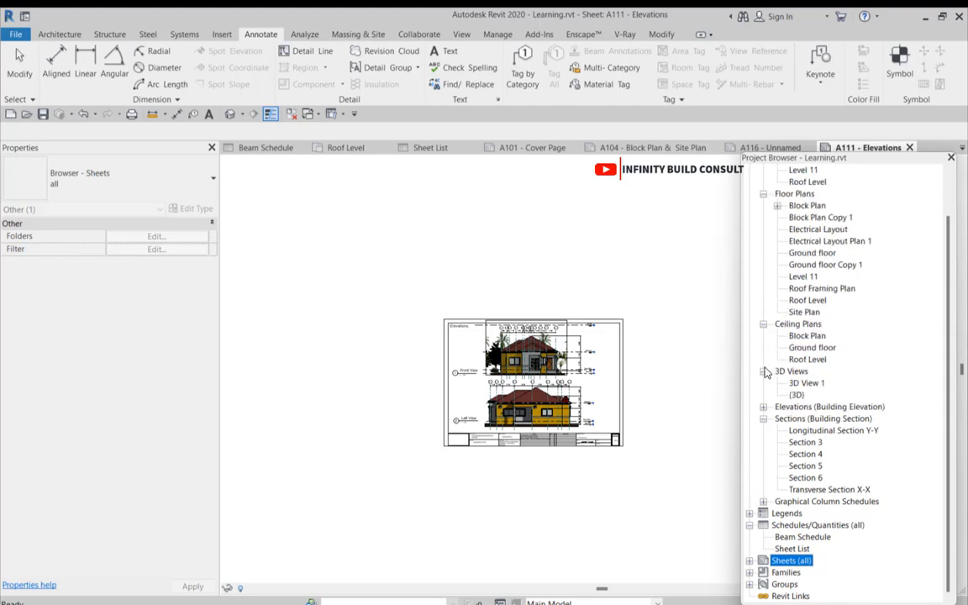
click(764, 372)
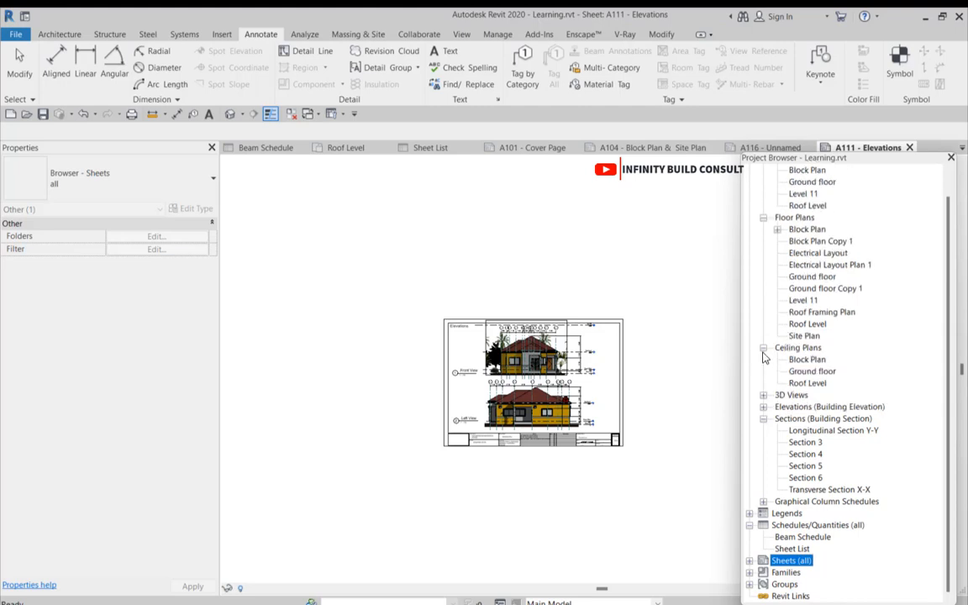
click(764, 349)
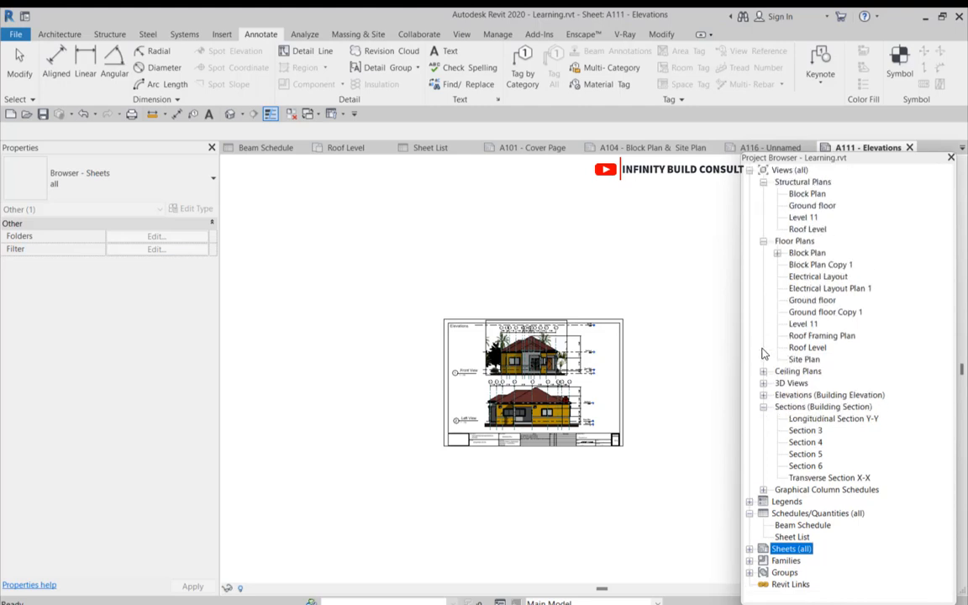
click(763, 242)
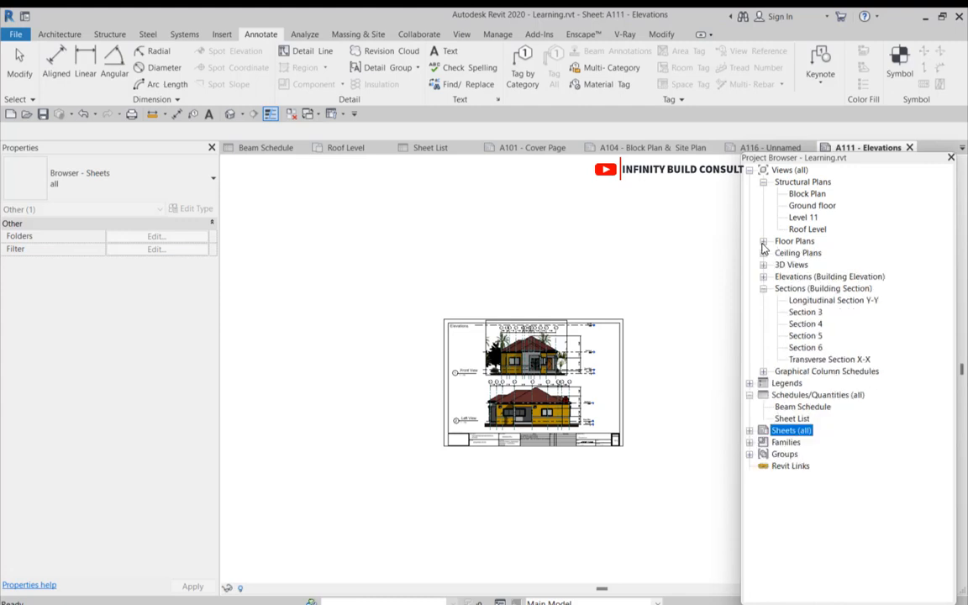
click(764, 183)
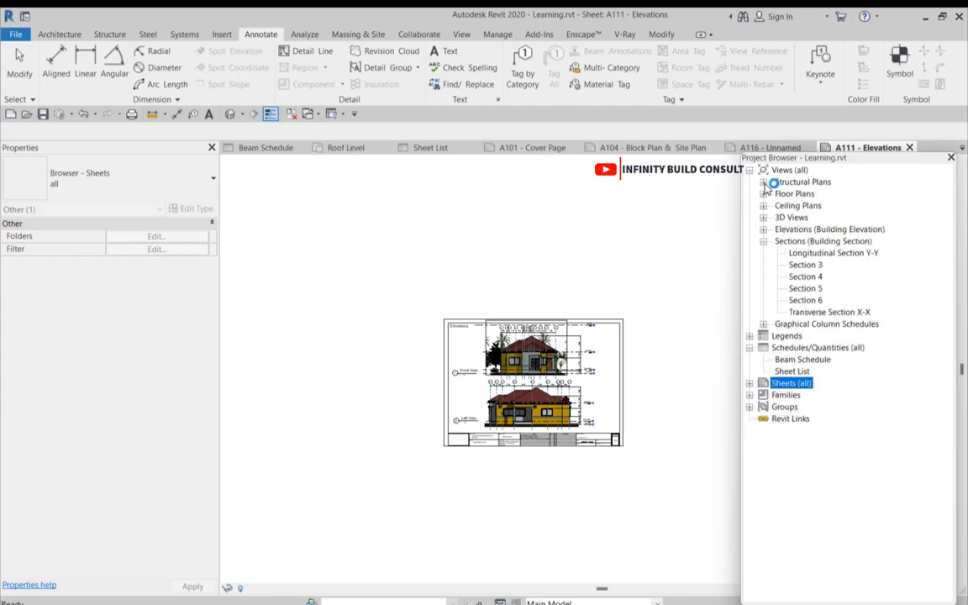
click(763, 241)
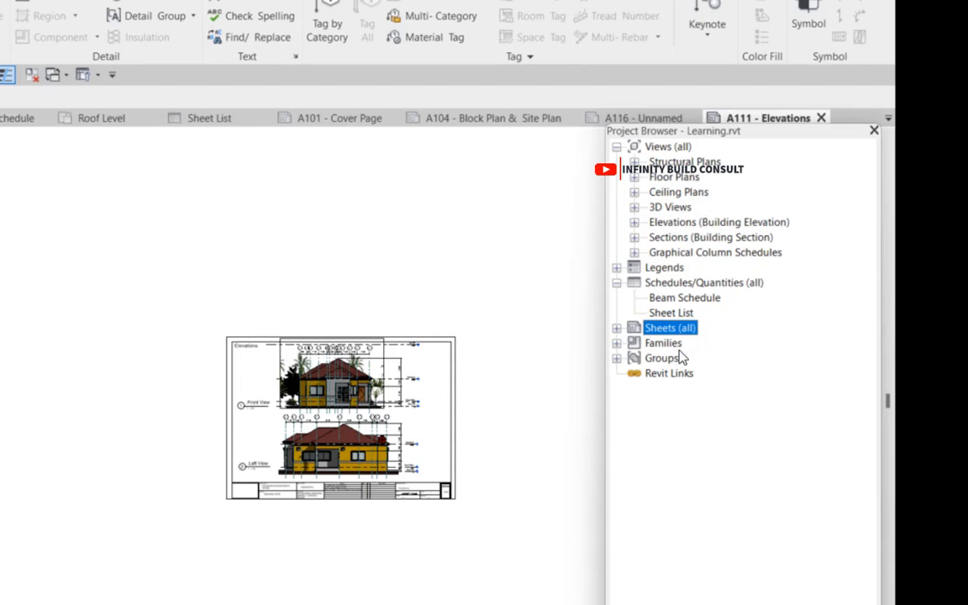
- Expand the Families branch in the Project Browser and examine its annotation symbols and the other family categories
click(617, 344)
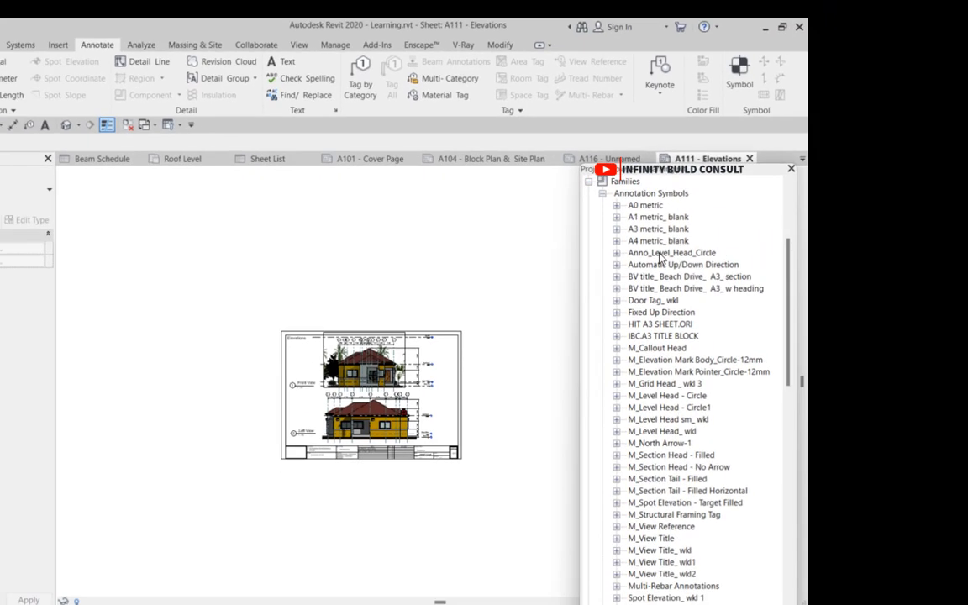
scroll(670, 336, down, 5)
scroll(672, 461, up, 3)
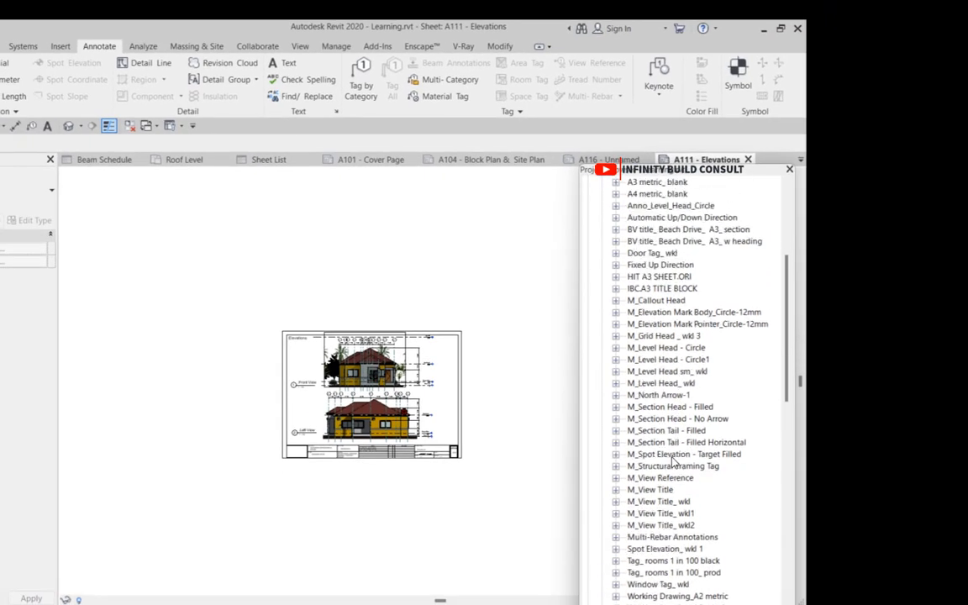
scroll(669, 378, up, 3)
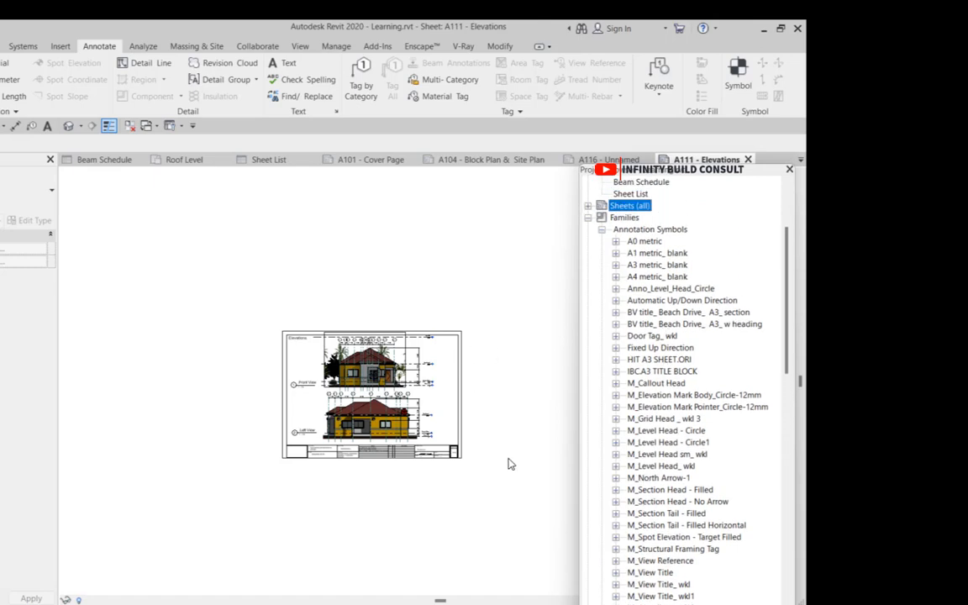
scroll(509, 464, down, 1)
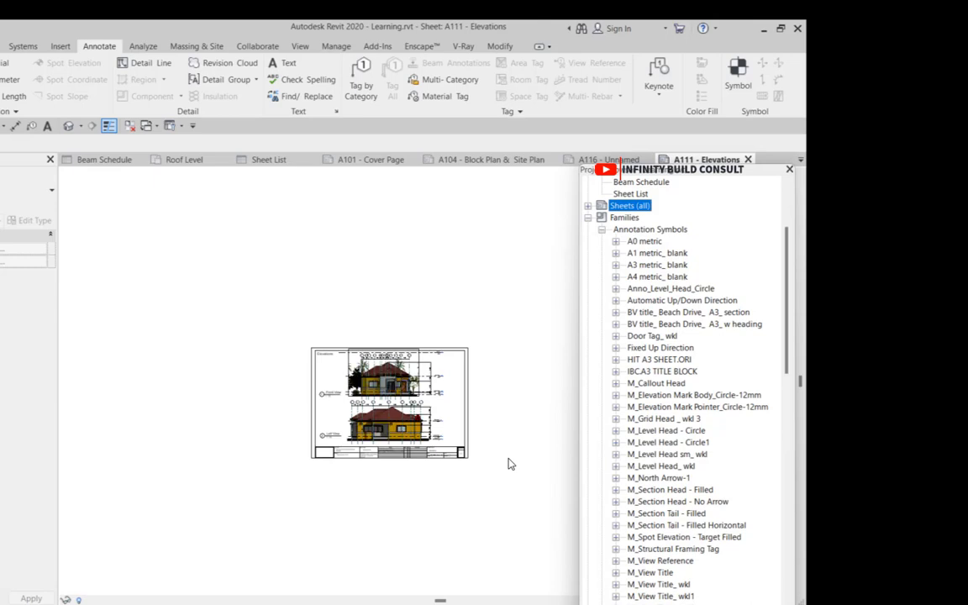
scroll(327, 328, up, 5)
scroll(655, 310, down, 1)
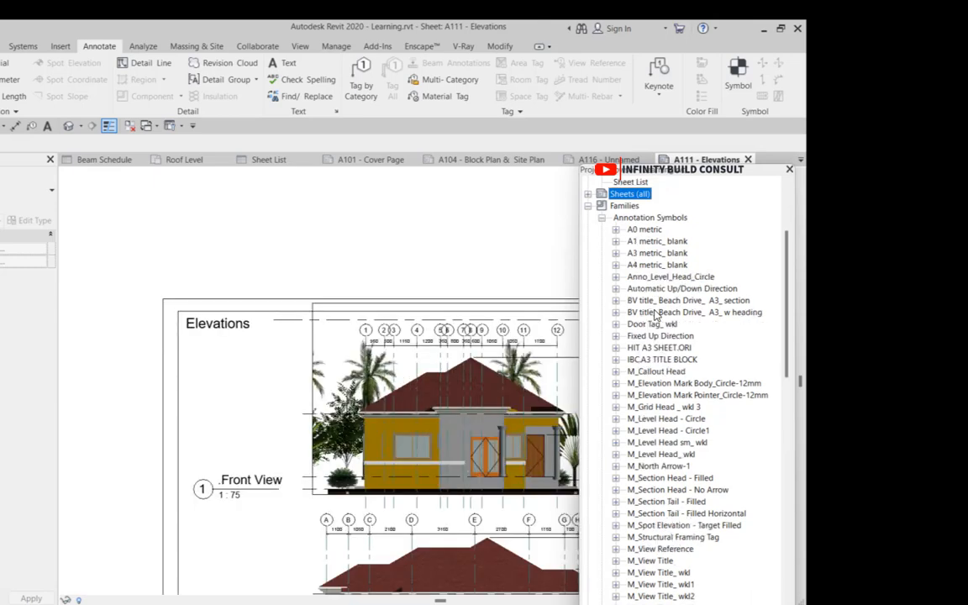
scroll(688, 452, down, 3)
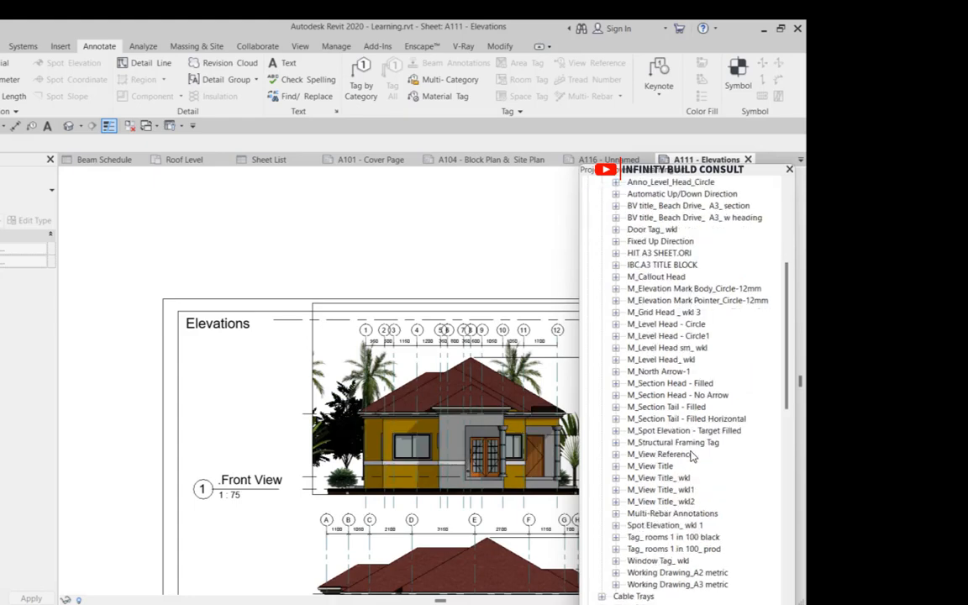
scroll(691, 454, down, 3)
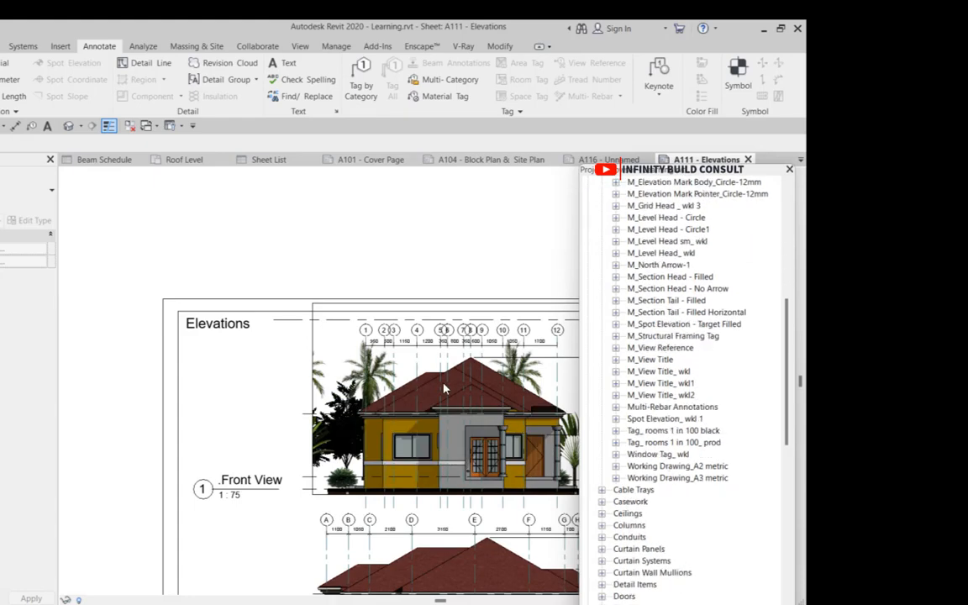
scroll(445, 388, down, 3)
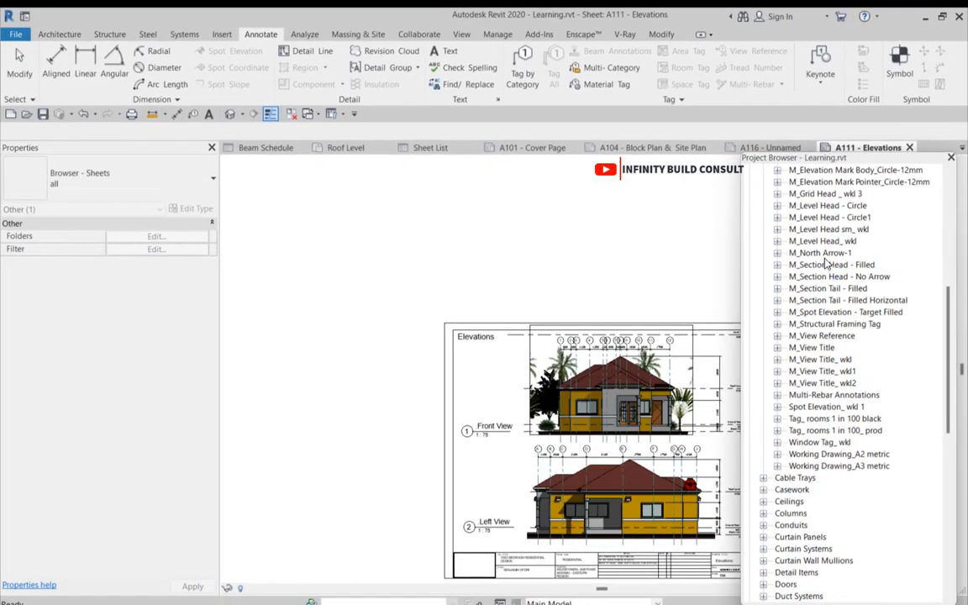
scroll(821, 259, down, 2)
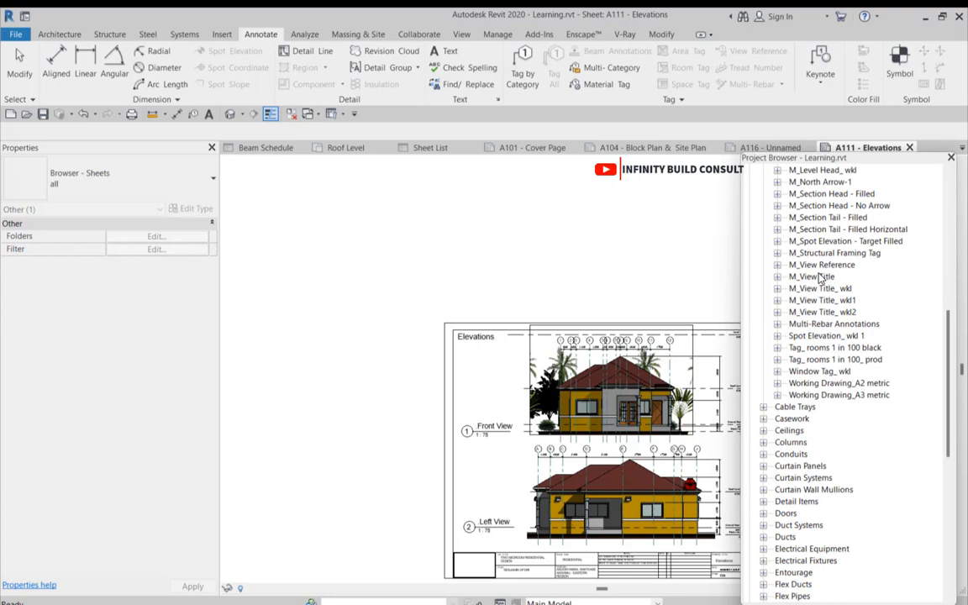
scroll(479, 347, down, 3)
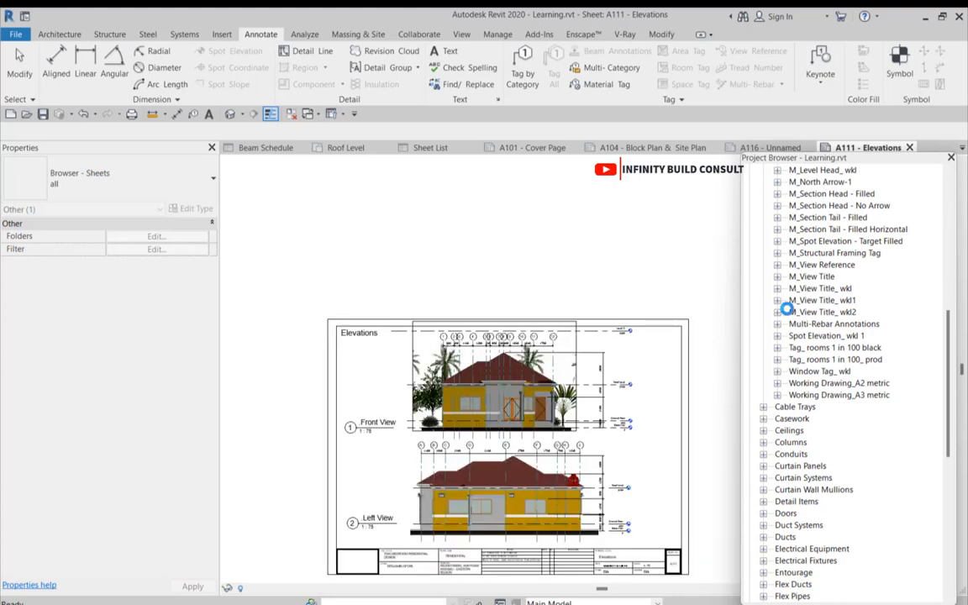
scroll(819, 277, up, 3)
- Expand the M_Level Head sm_ wkl family and examine the operations available for its type
click(828, 253)
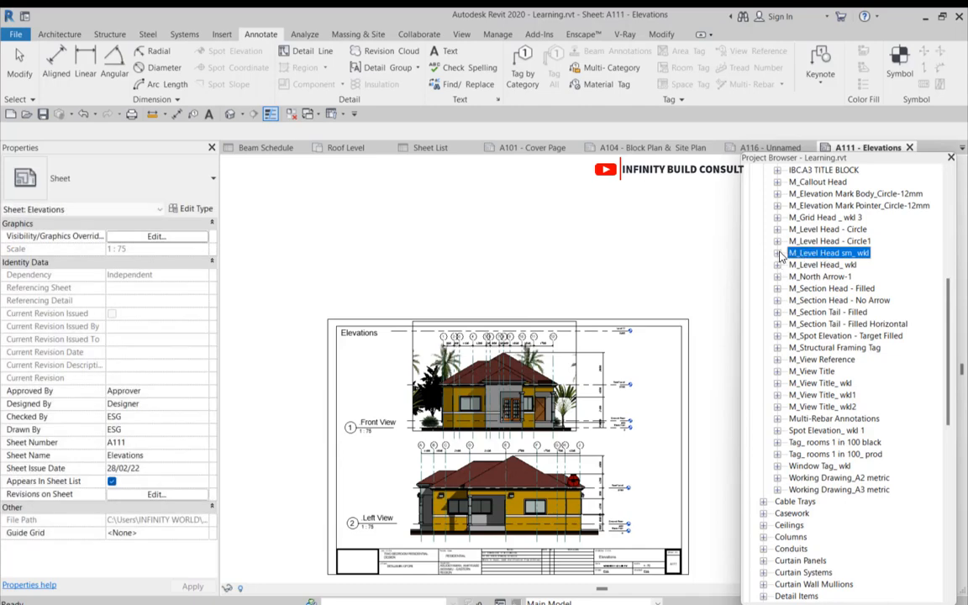
click(777, 253)
click(808, 265)
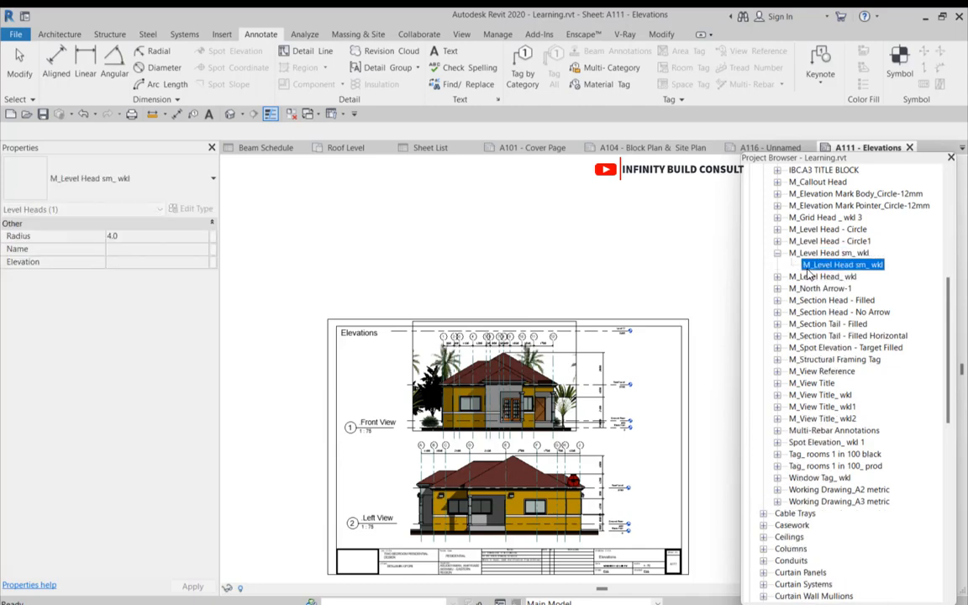
right_click(814, 265)
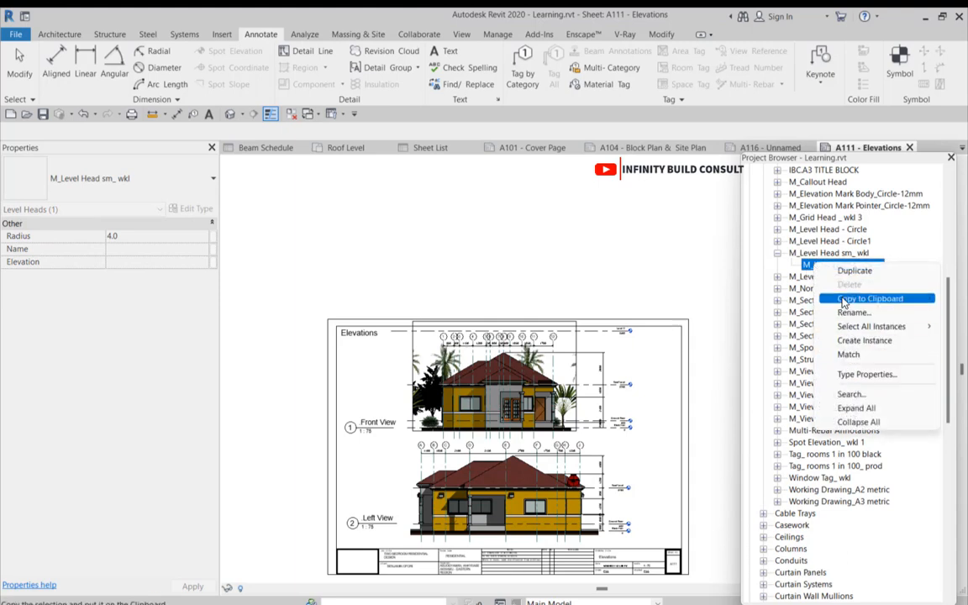
mouse_move(851, 326)
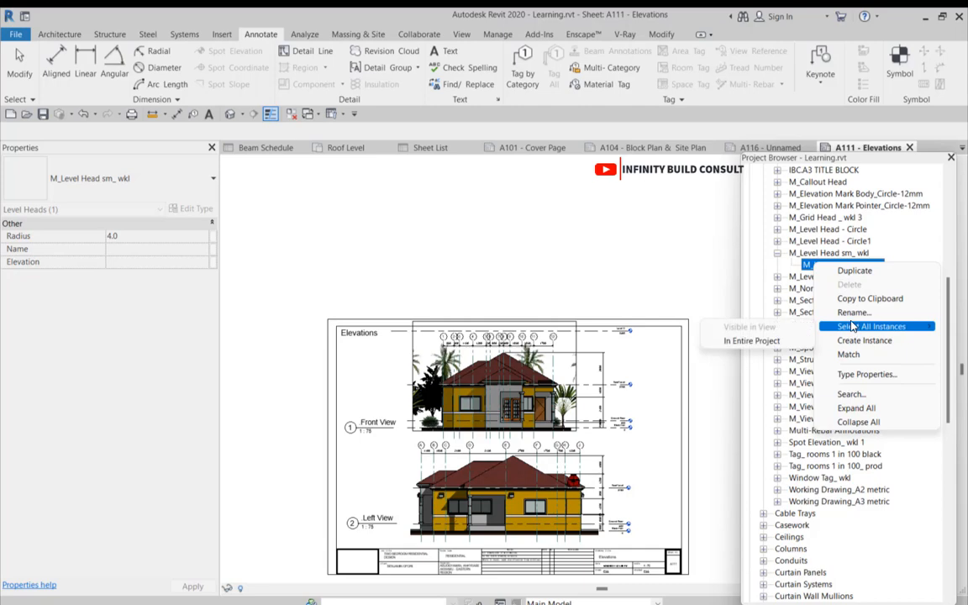
- Delete the M_North Arrow-1 family from the project's annotation symbols
click(815, 289)
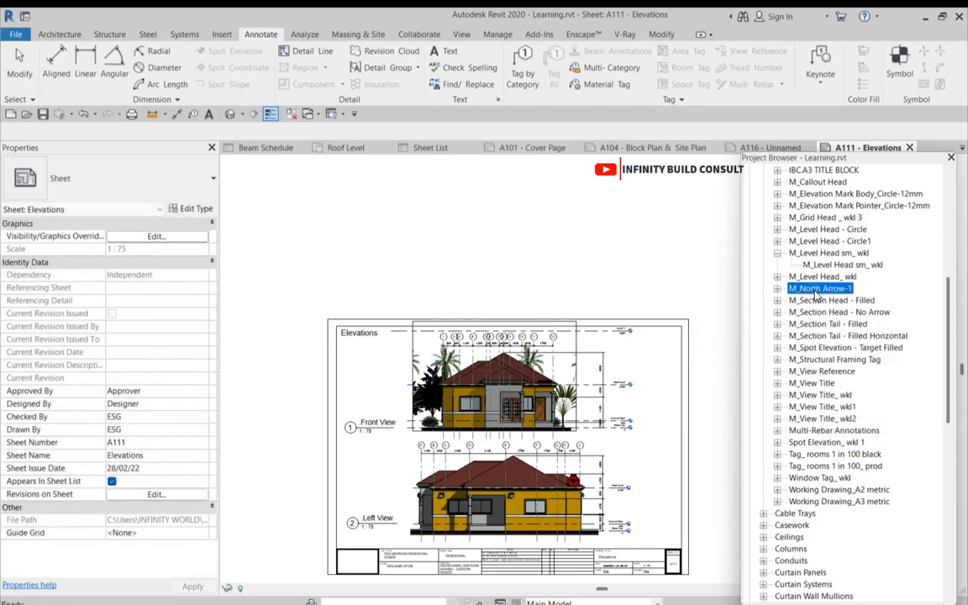
right_click(815, 294)
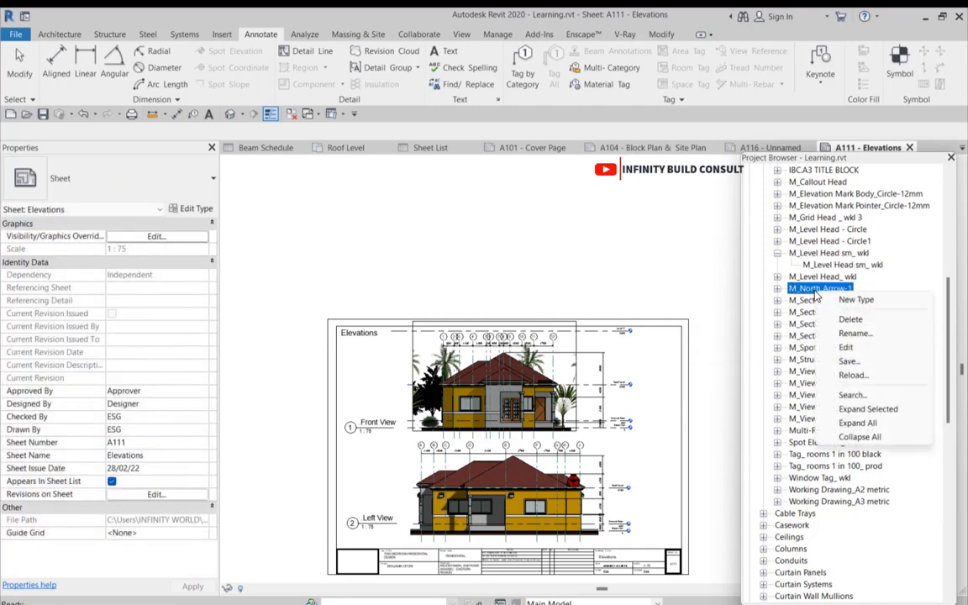
click(849, 320)
click(861, 426)
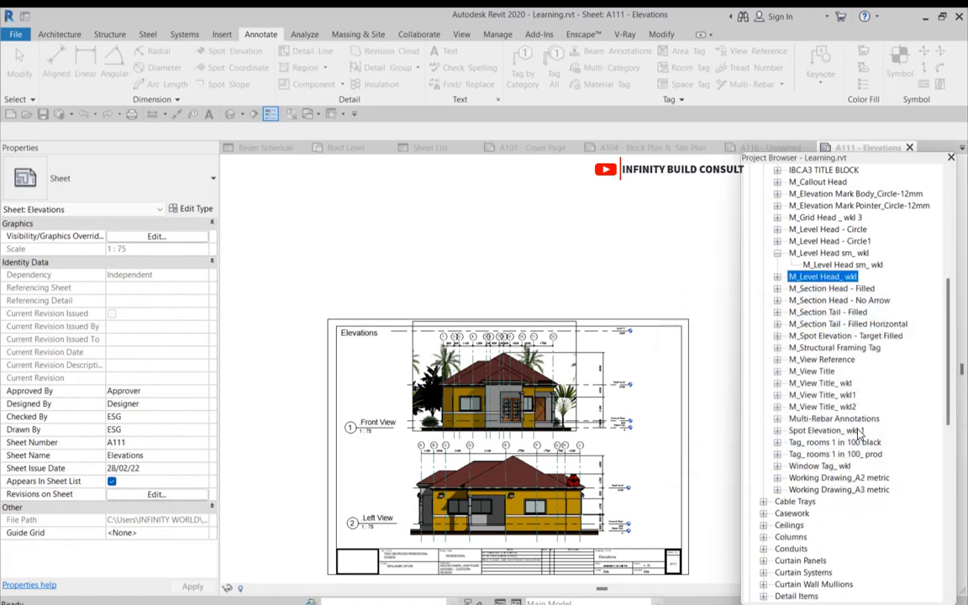
- Examine the operations available for the M_Section Head - No Arrow family, leaving the family as it is
click(832, 301)
right_click(831, 303)
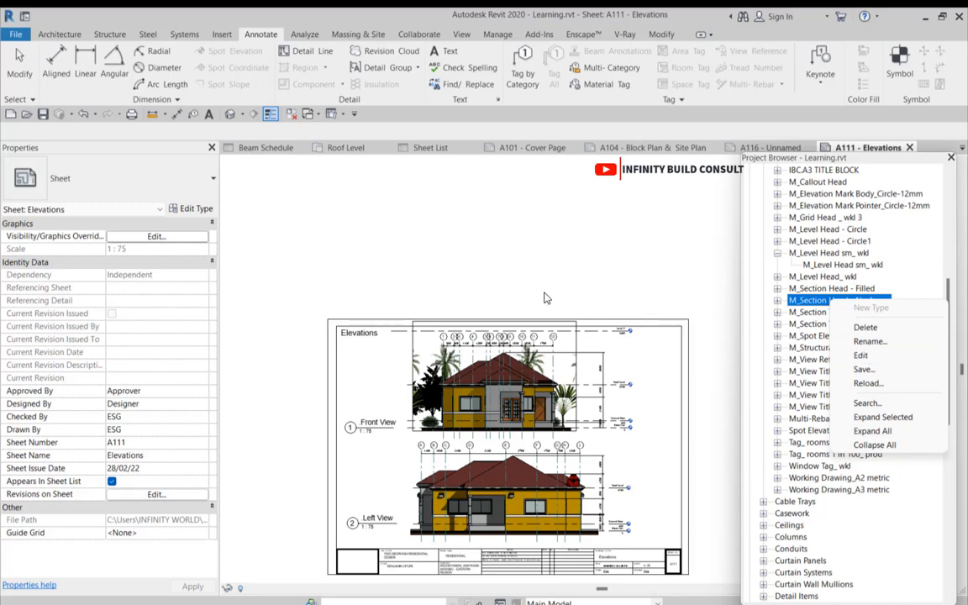
click(549, 259)
scroll(801, 328, up, 3)
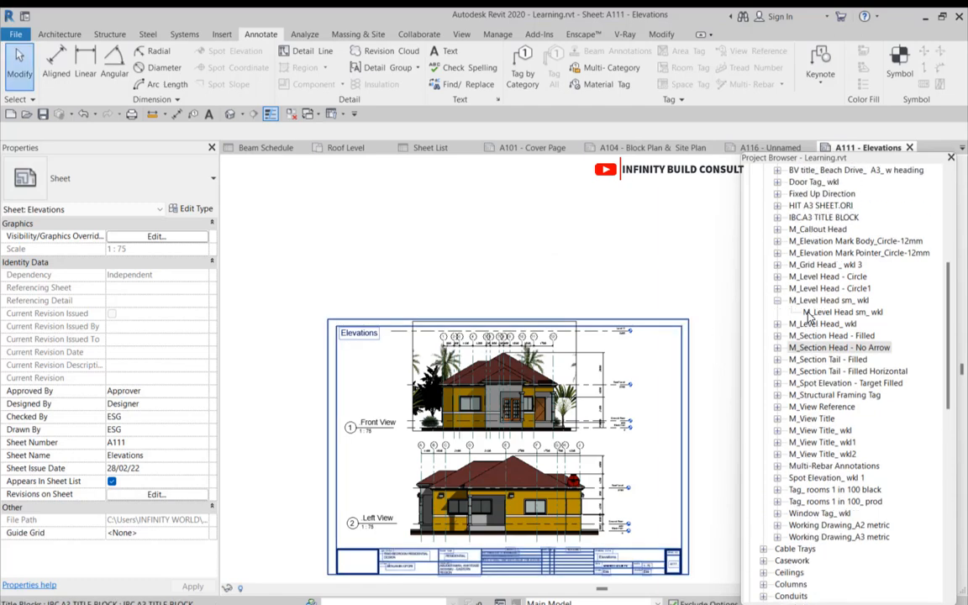
scroll(780, 353, down, 2)
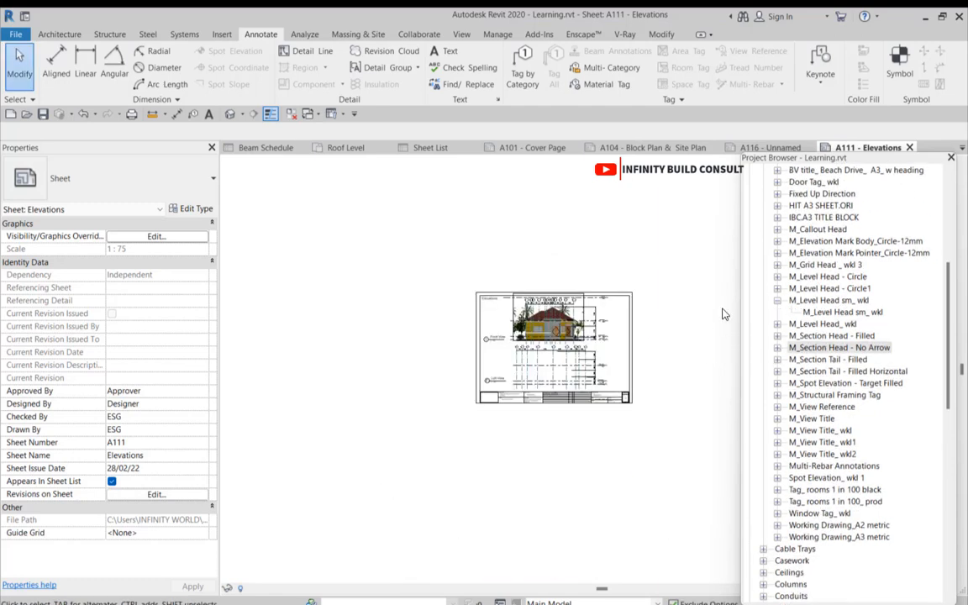
scroll(633, 234, up, 2)
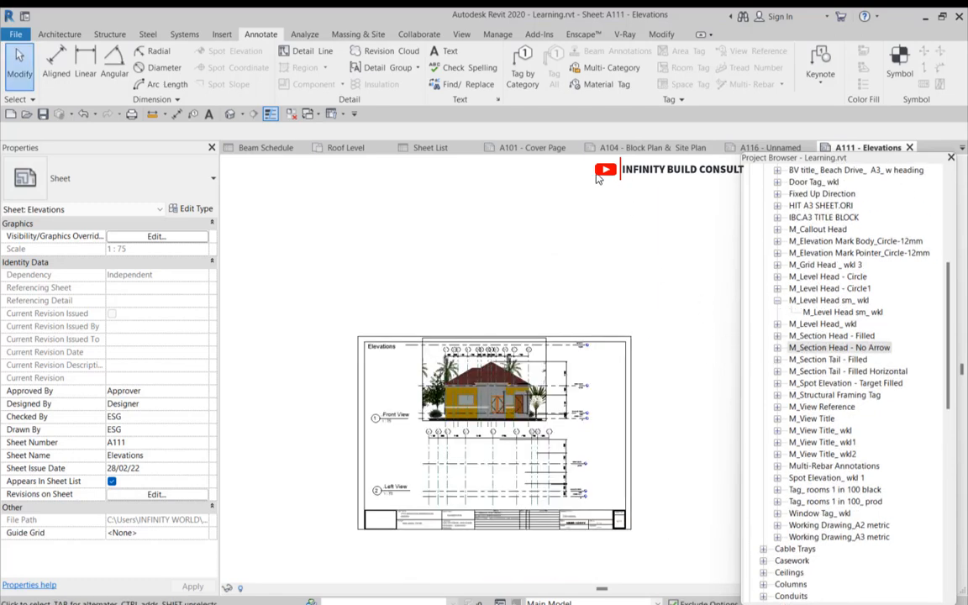
- Load the M_Wood Timber Column.rfa family into the project from the Columns folder of the US Metric library
click(221, 34)
scroll(811, 374, down, 2)
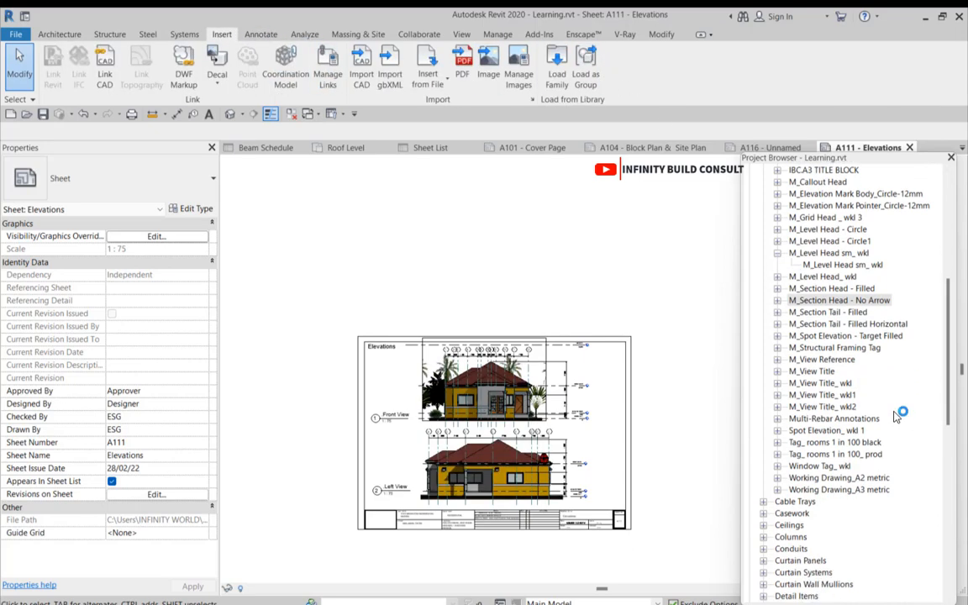
scroll(839, 447, down, 2)
scroll(838, 448, up, 3)
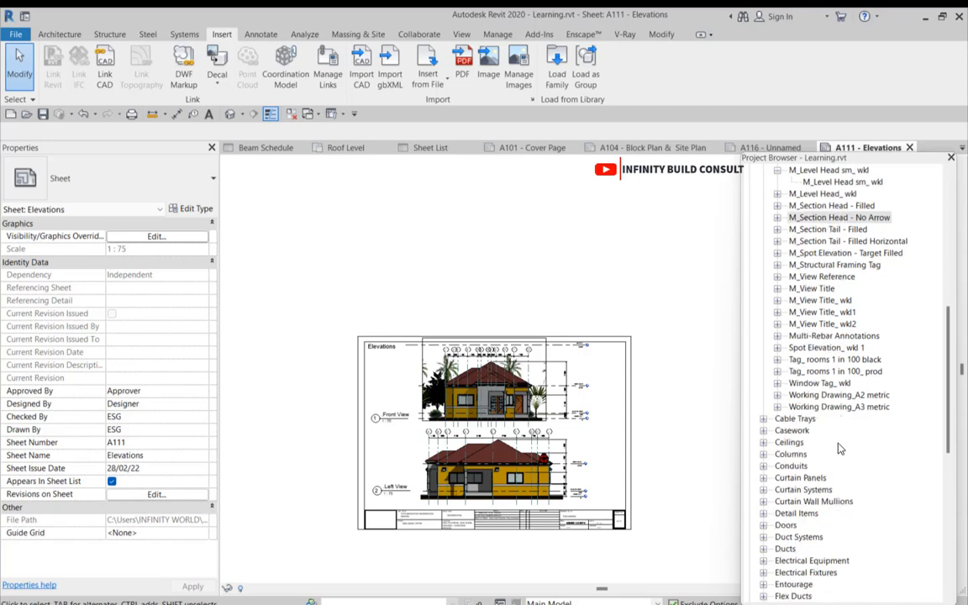
scroll(838, 395, up, 6)
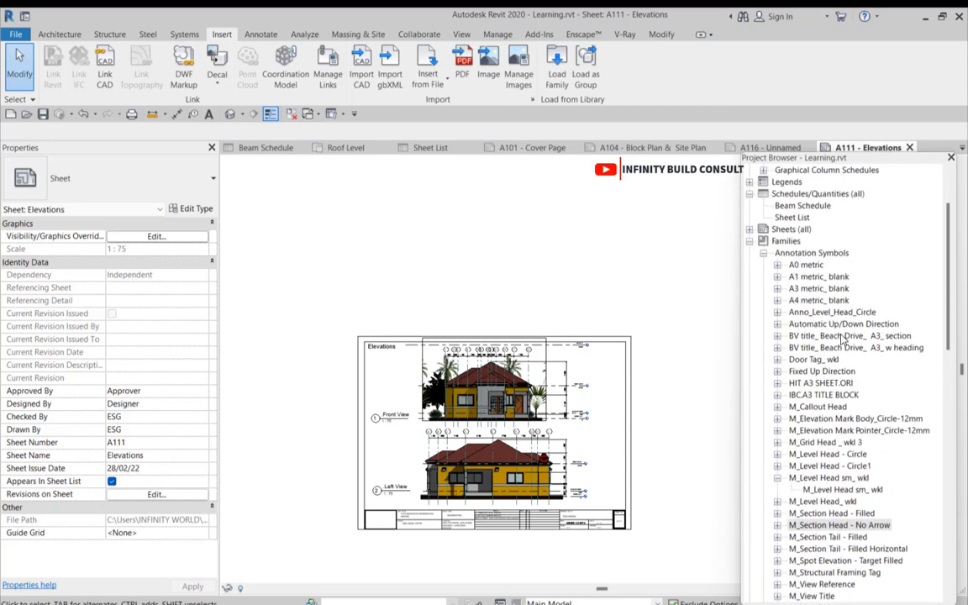
click(557, 67)
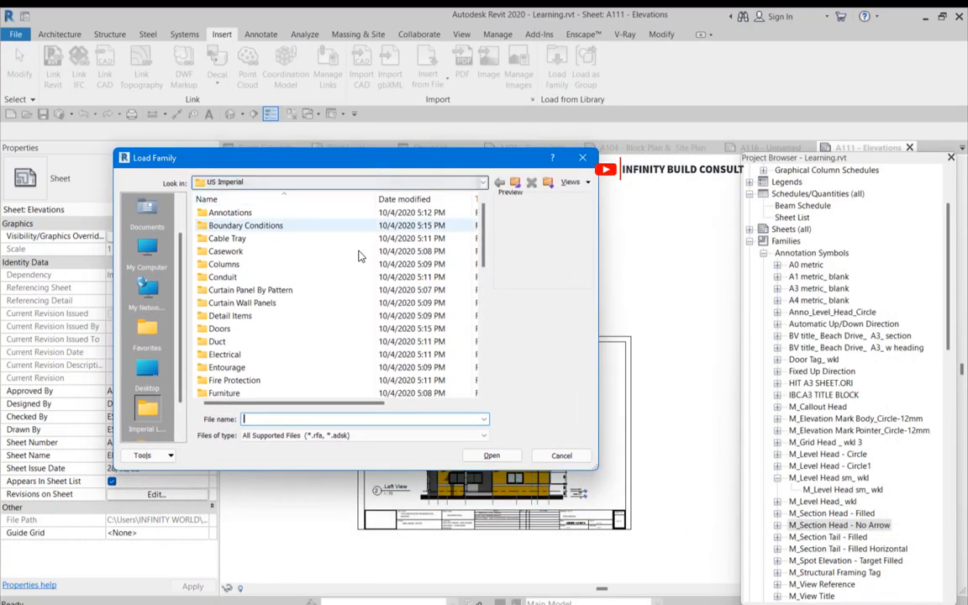
click(422, 183)
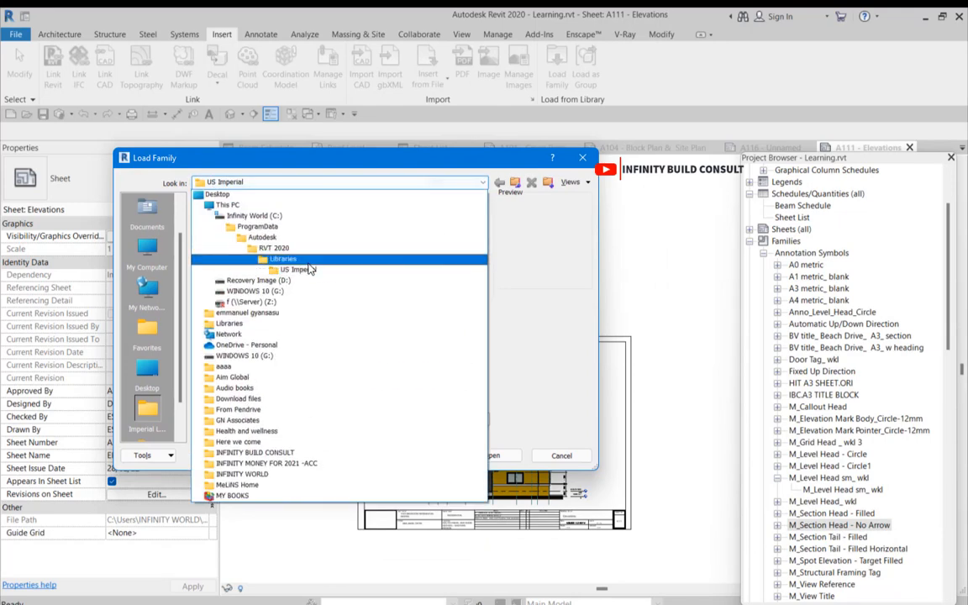
click(310, 261)
double_click(254, 247)
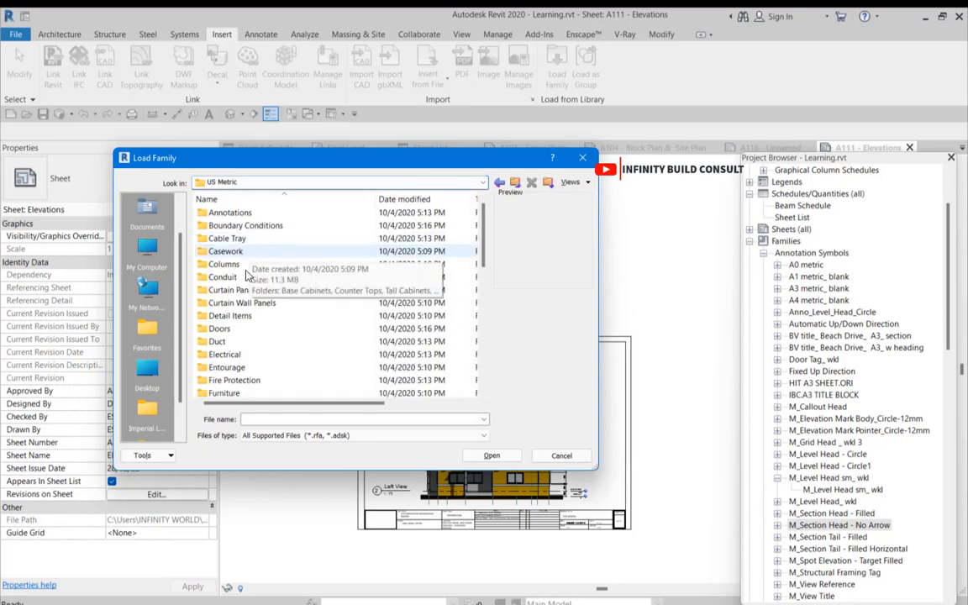
double_click(225, 264)
click(242, 265)
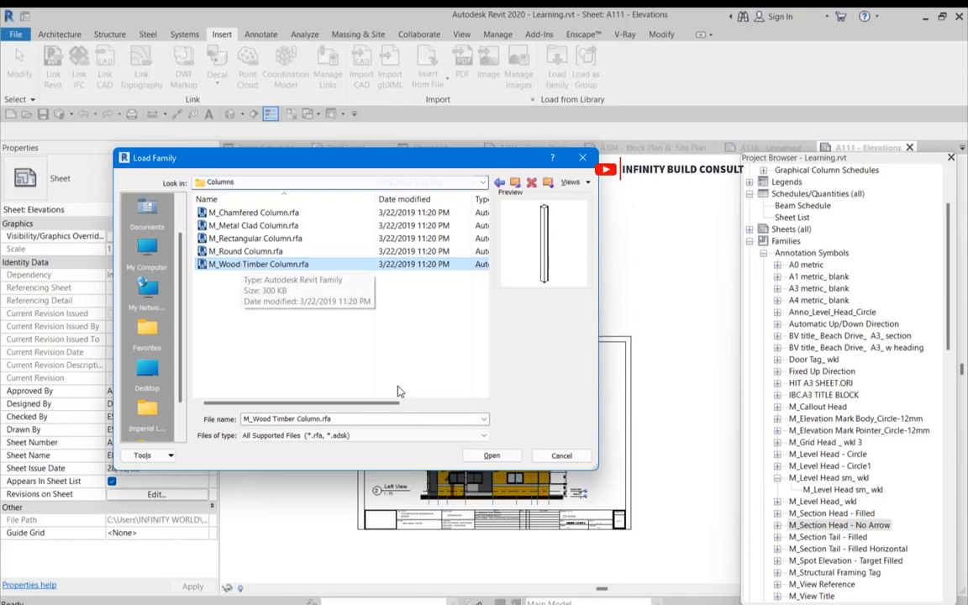
click(492, 455)
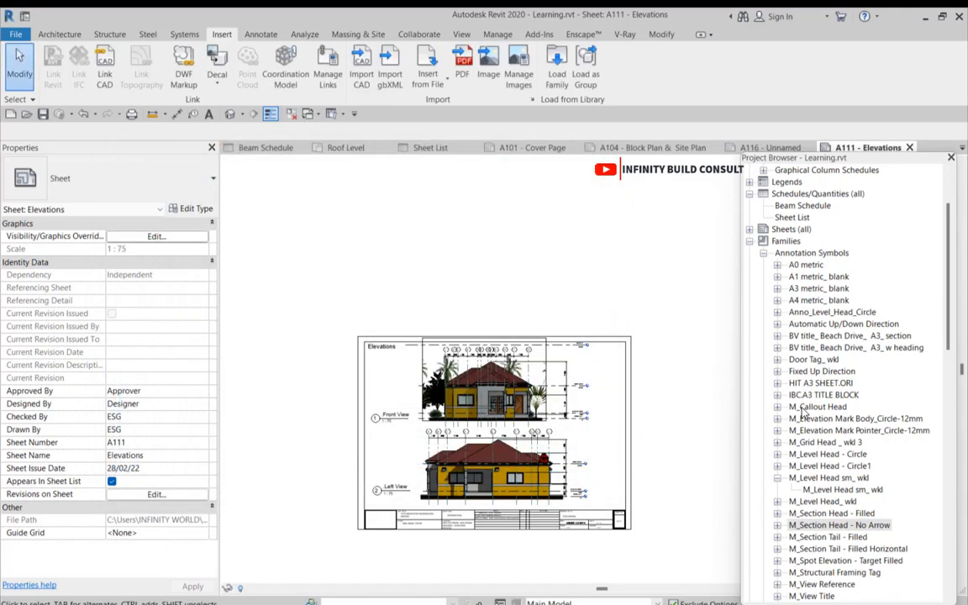
- Expand the Columns category in the Project Browser and examine the types of the M_Wood Timber Column family
scroll(826, 321, down, 9)
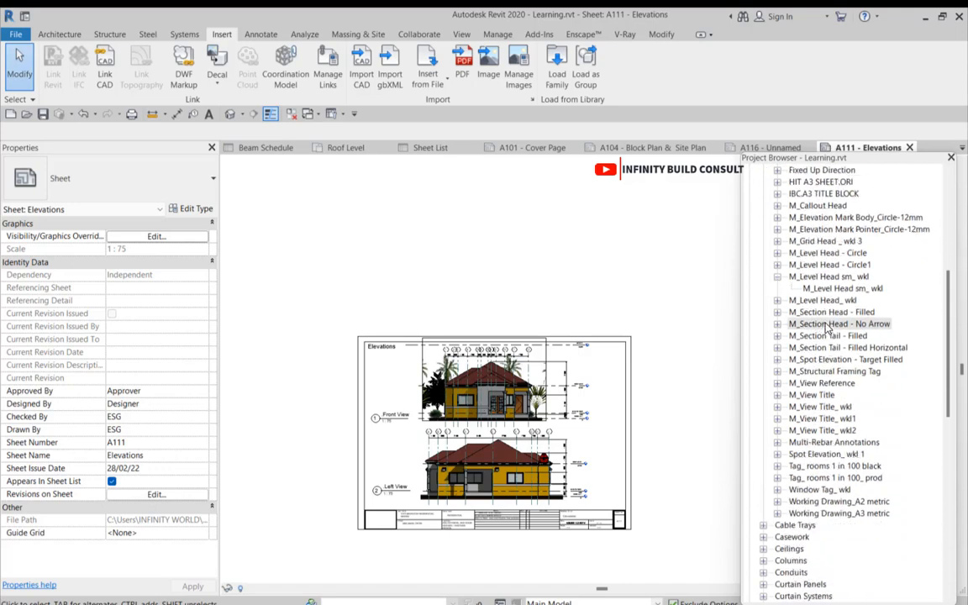
scroll(826, 328, down, 2)
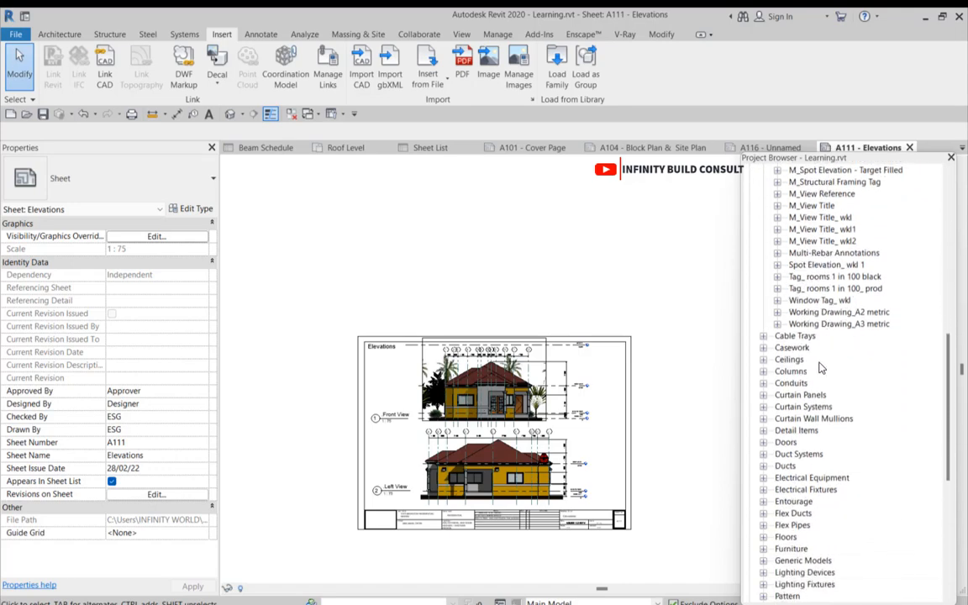
click(763, 371)
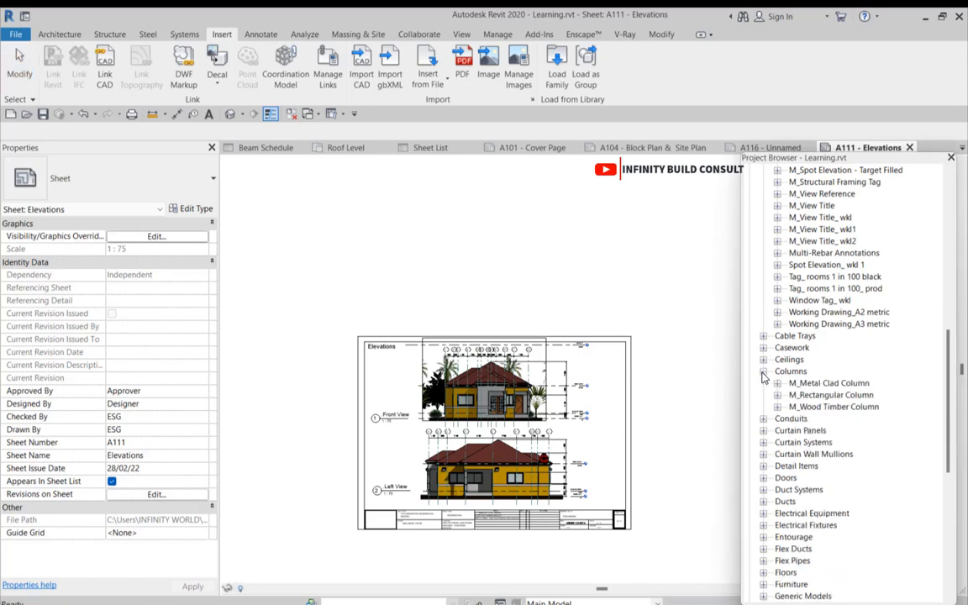
double_click(822, 407)
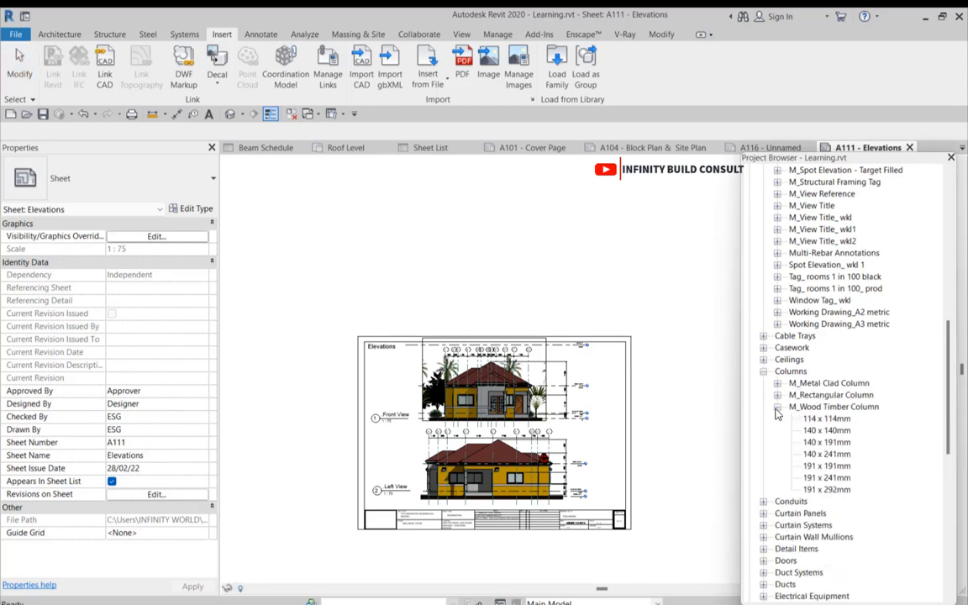
double_click(824, 410)
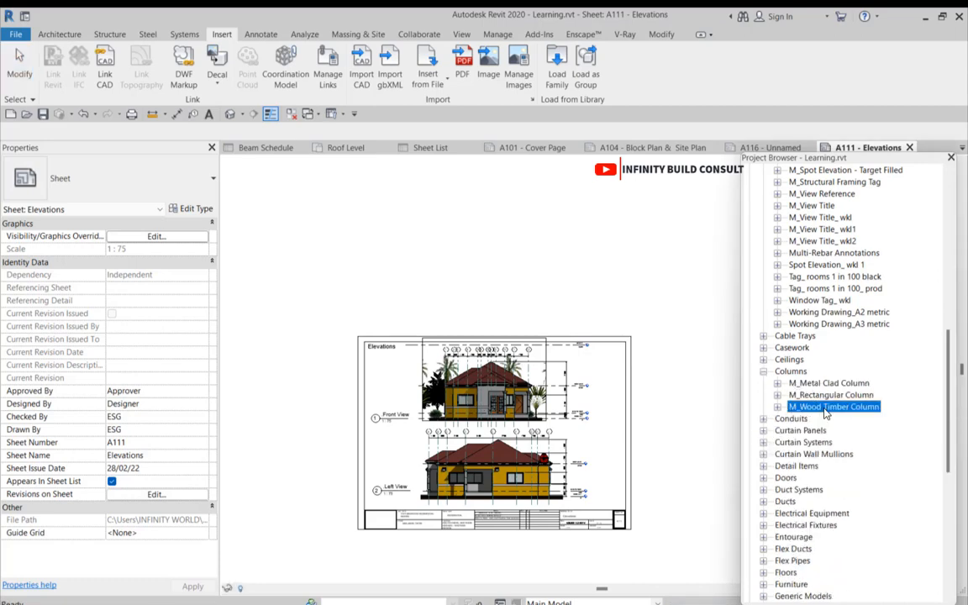
click(824, 410)
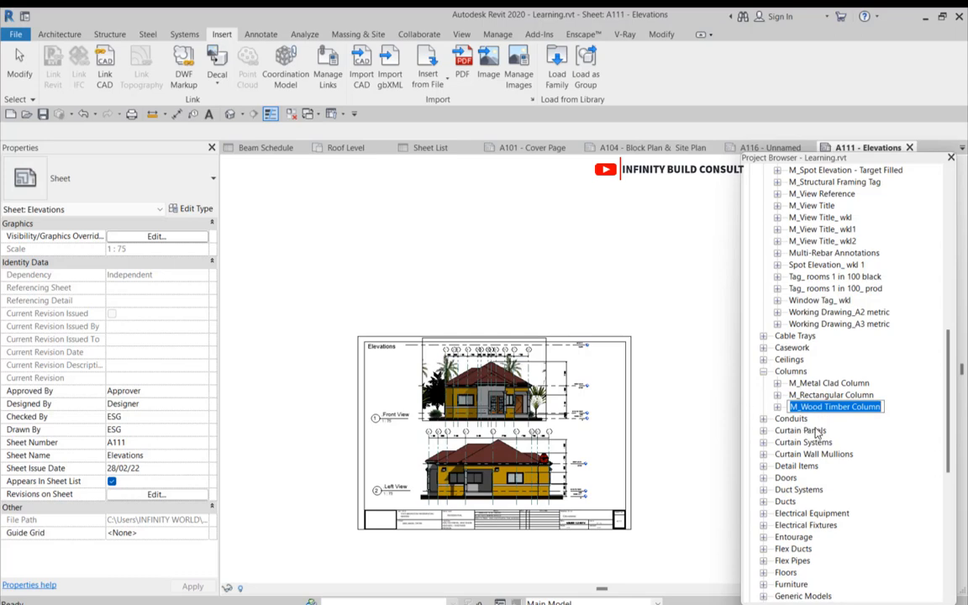
key(Return)
scroll(645, 340, down, 3)
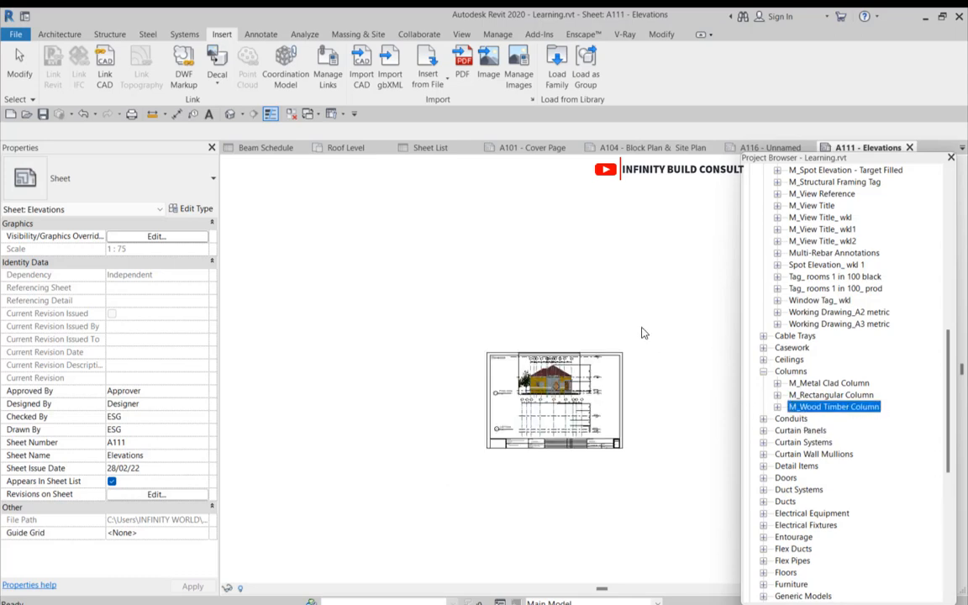
click(643, 331)
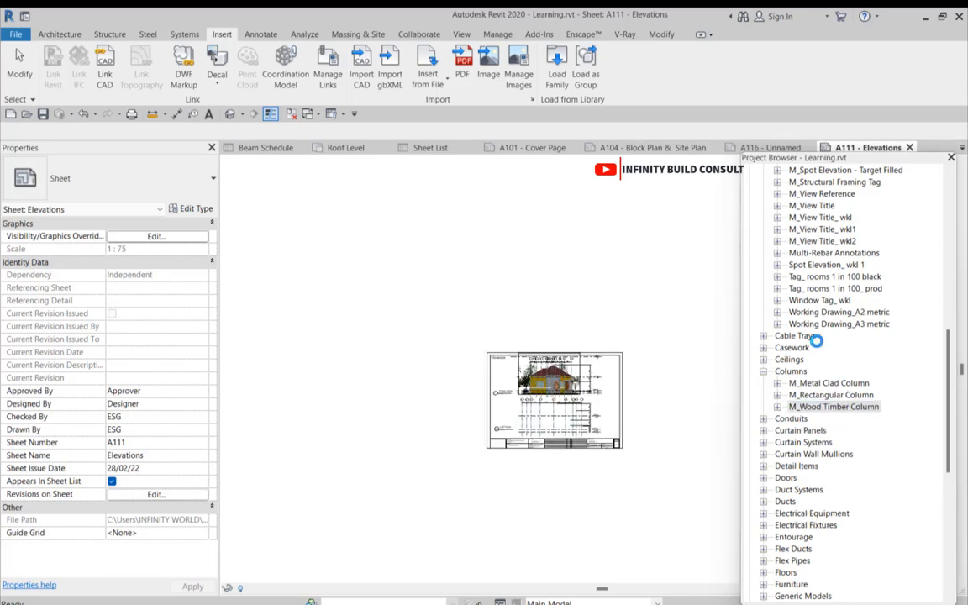
- Collapse the Annotation Symbols category and the whole Families branch, and point out the Groups branch in the Project Browser
scroll(820, 343, up, 10)
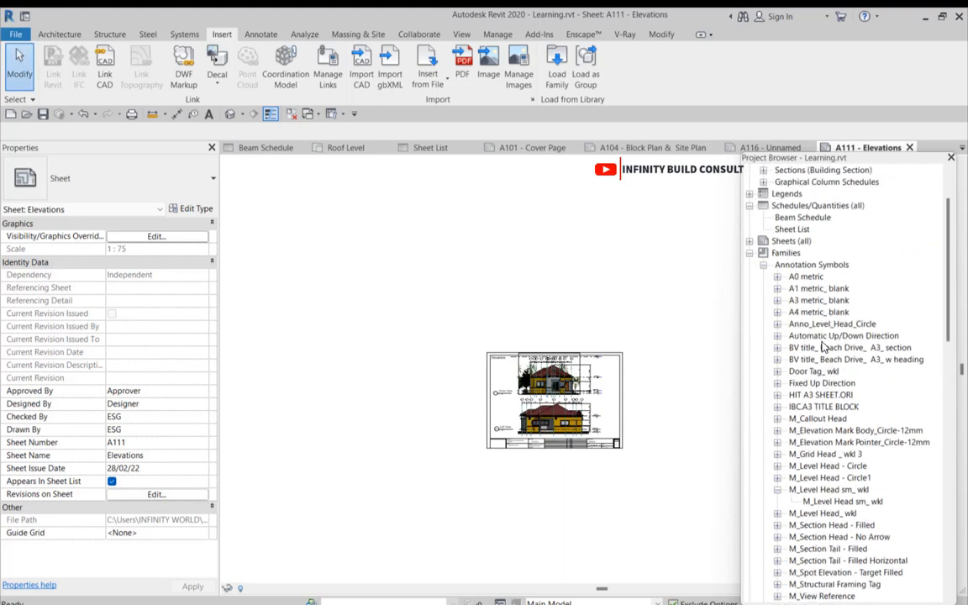
scroll(768, 280, up, 1)
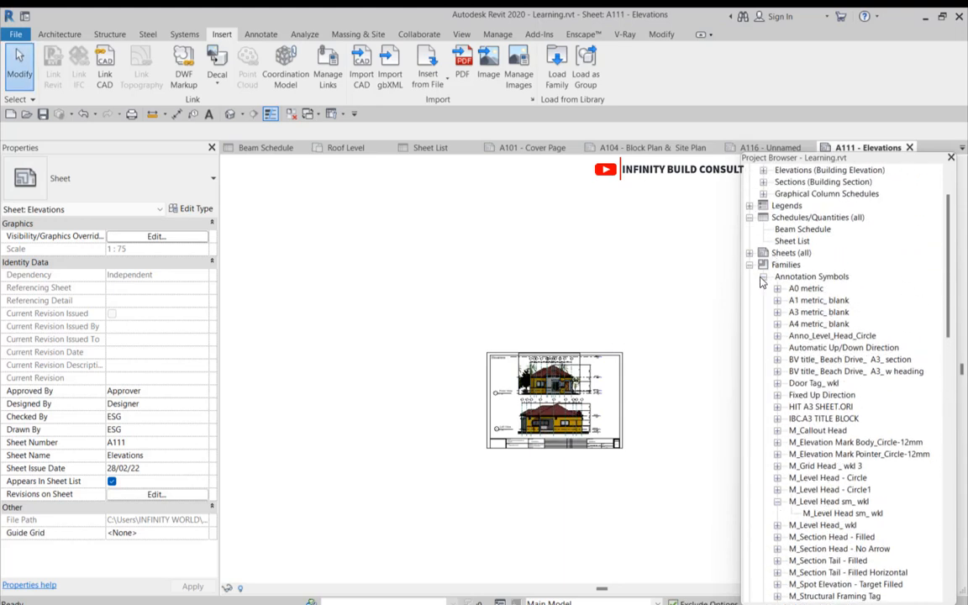
click(763, 278)
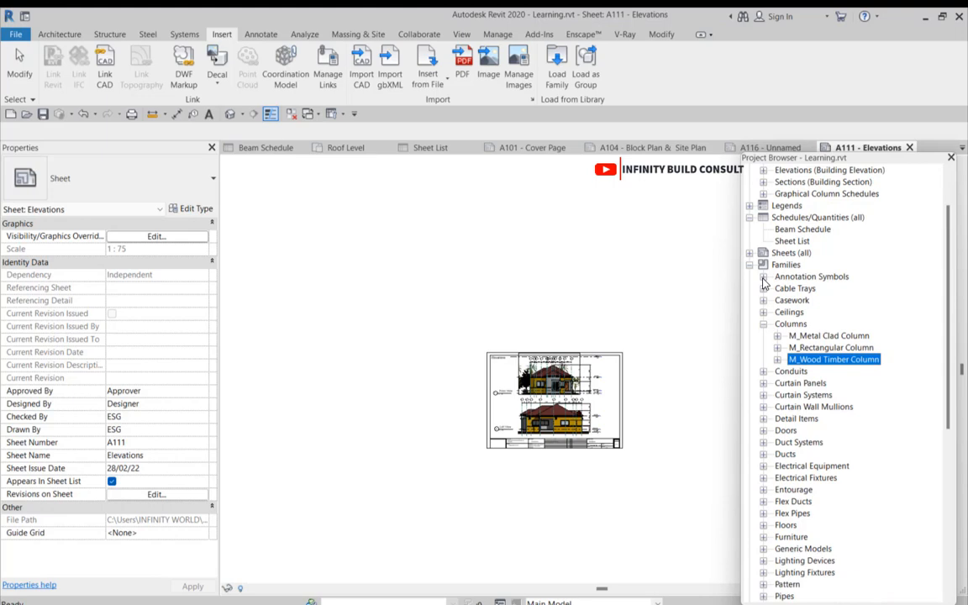
click(749, 265)
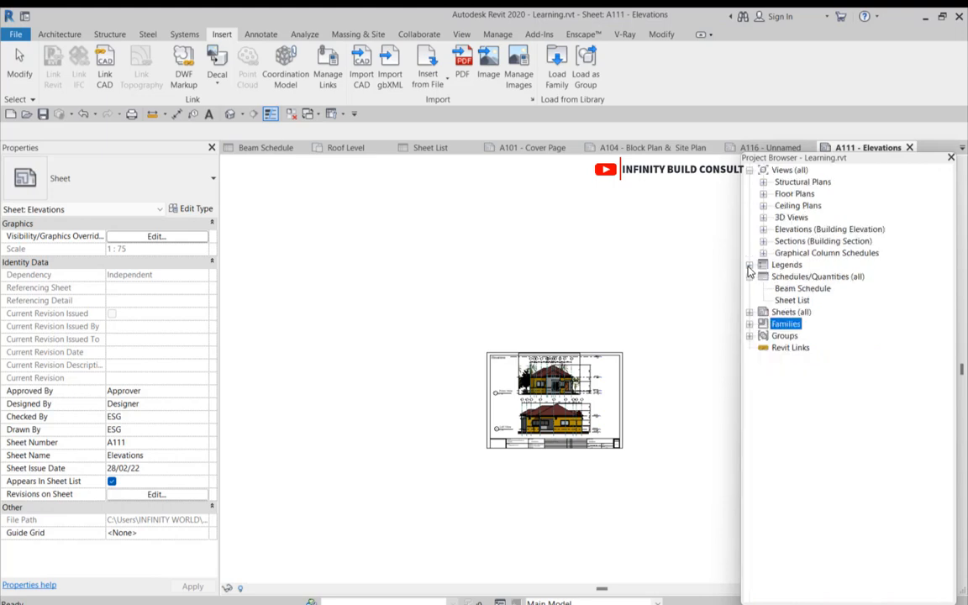
click(788, 336)
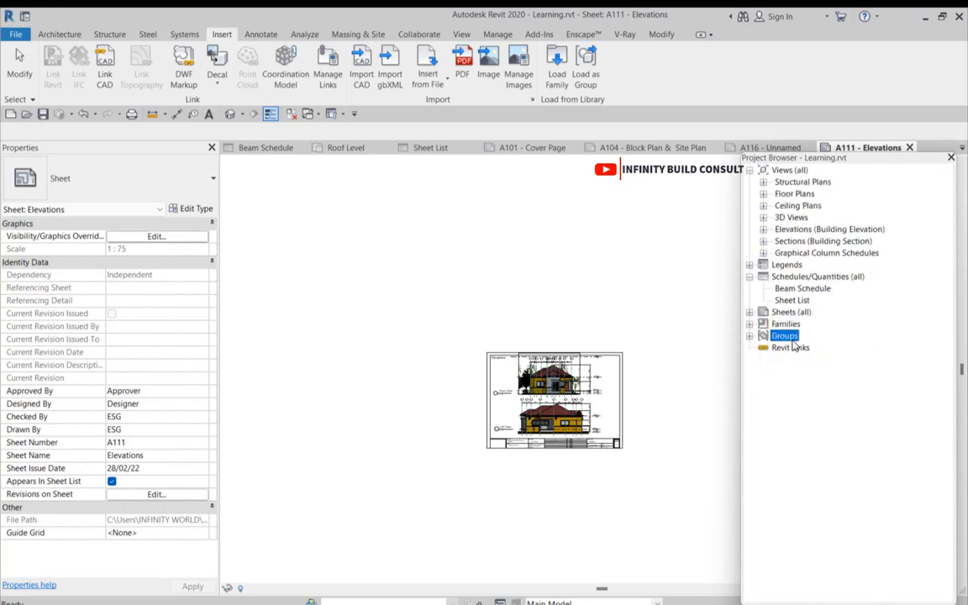
click(407, 426)
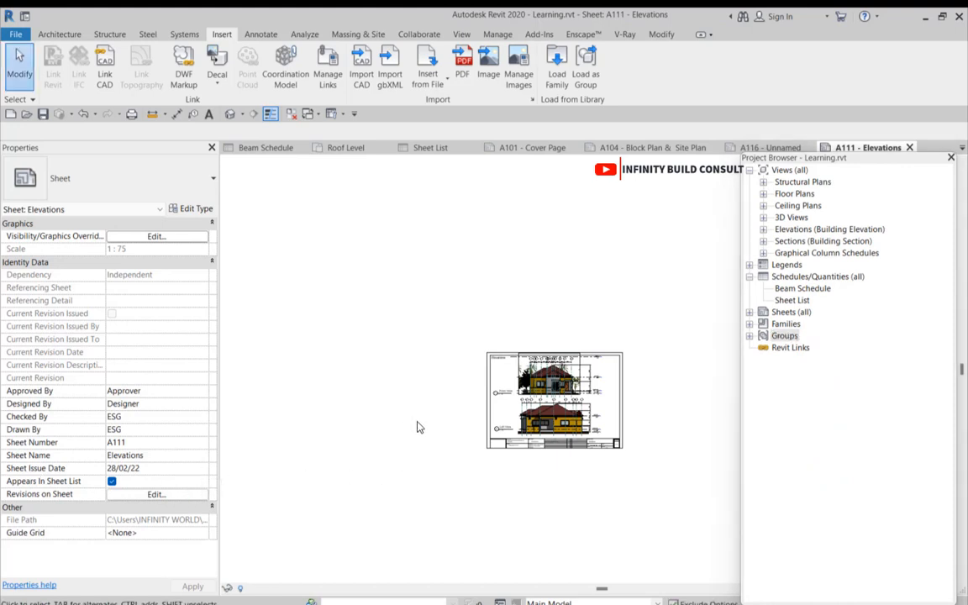
- Expand the Floor Plans branch and open the Ground floor plan view
click(763, 195)
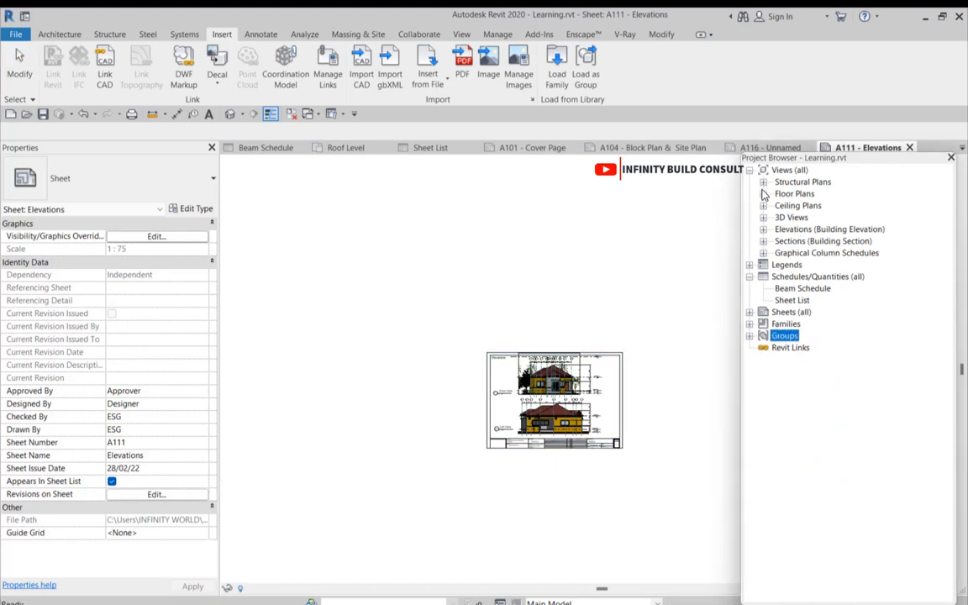
double_click(812, 252)
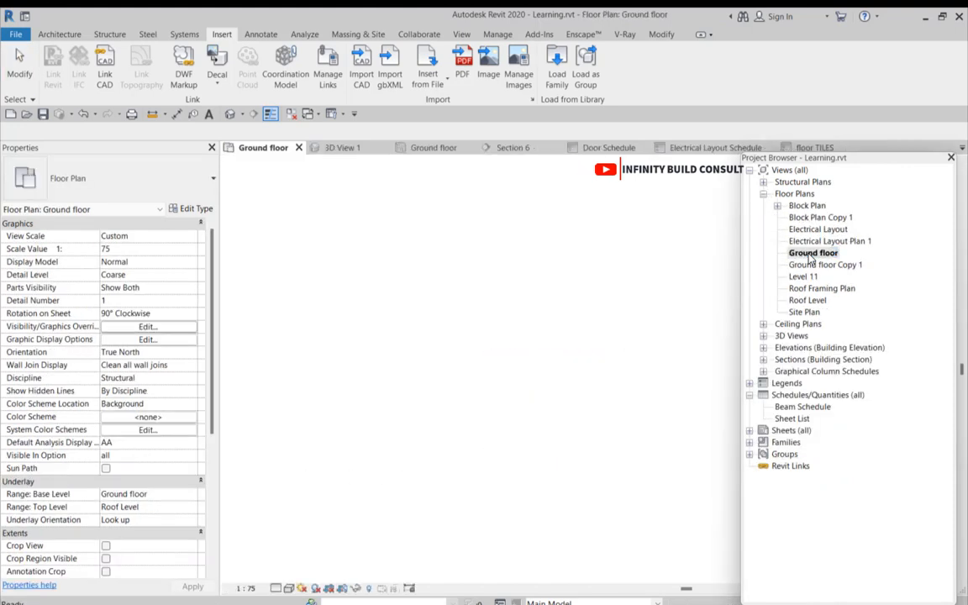
scroll(413, 337, up, 4)
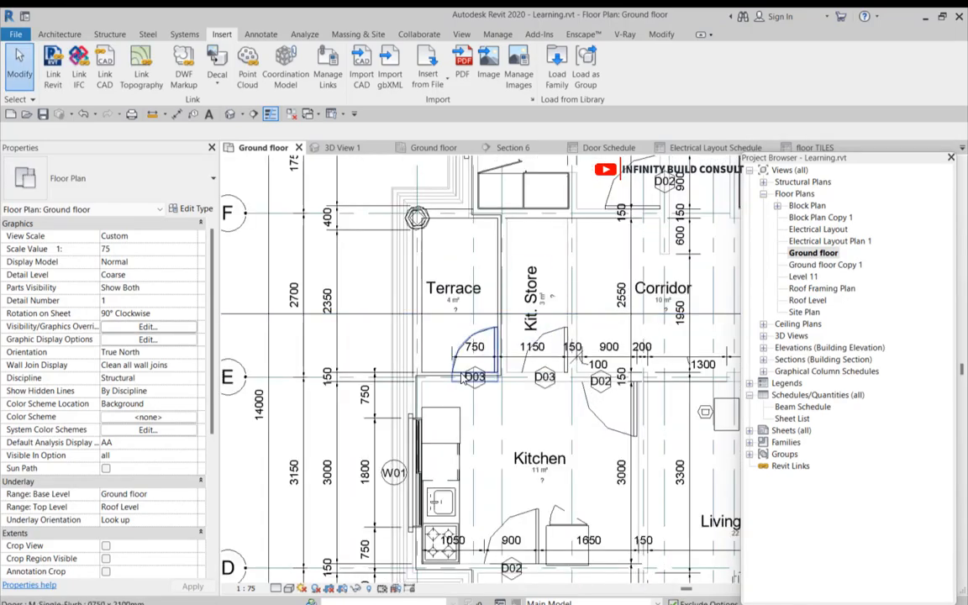
scroll(473, 430, down, 1)
scroll(475, 429, up, 2)
scroll(474, 427, down, 2)
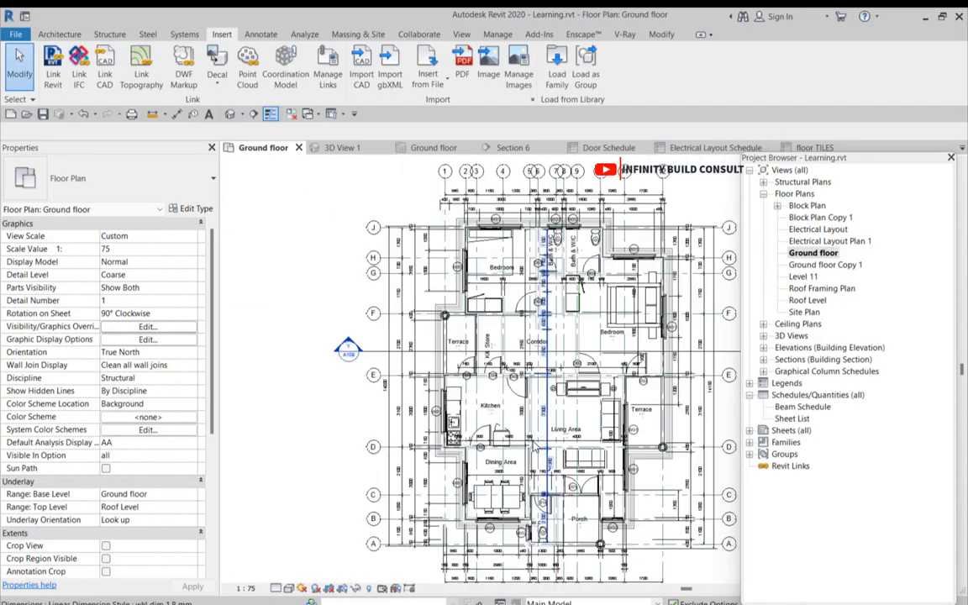
- Create a model group named "Kitchen acces" from the fridge and the counter unit with sink and cooker in the Kitchen
scroll(477, 422, up, 4)
click(477, 421)
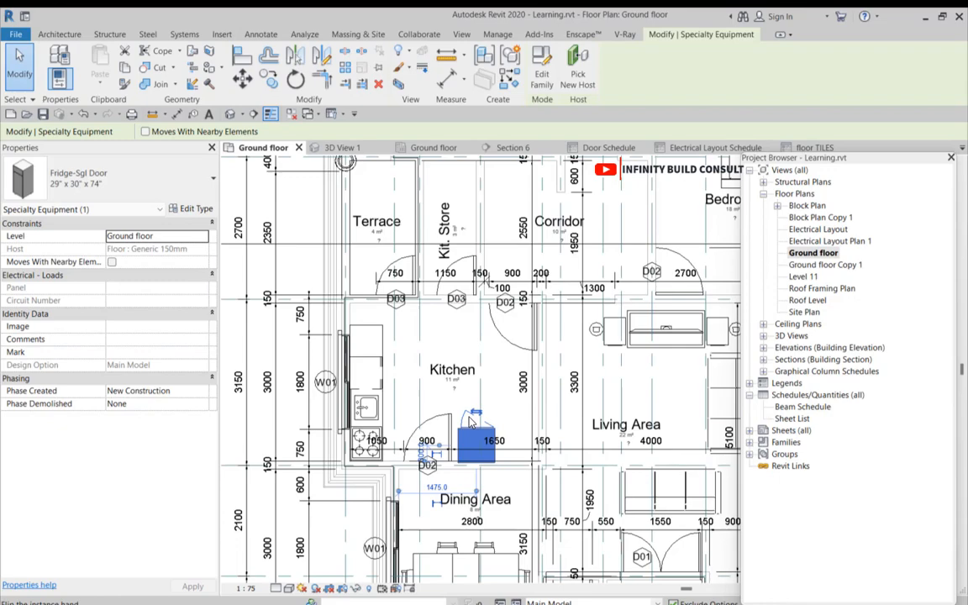
ctrl+click(370, 408)
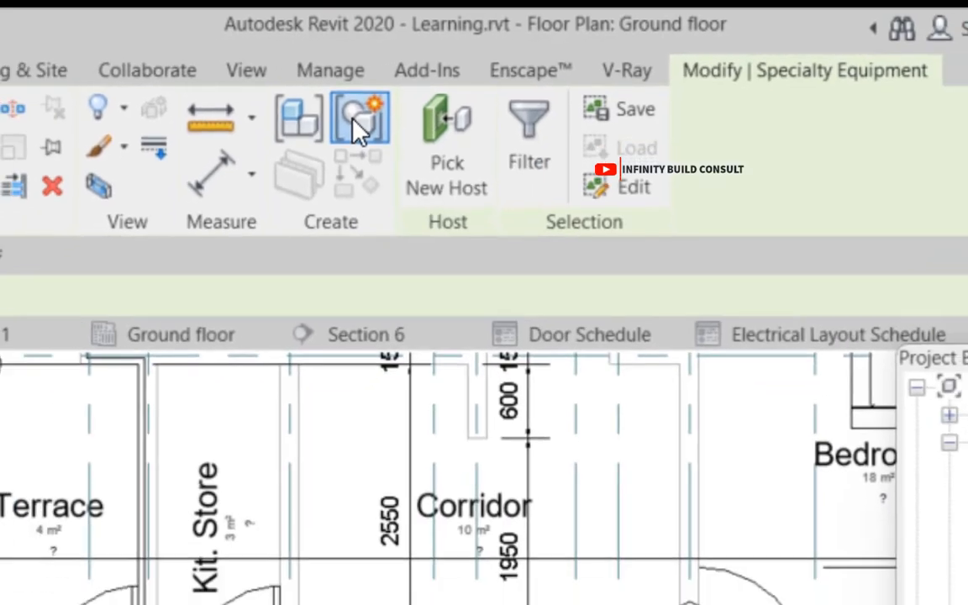
click(382, 107)
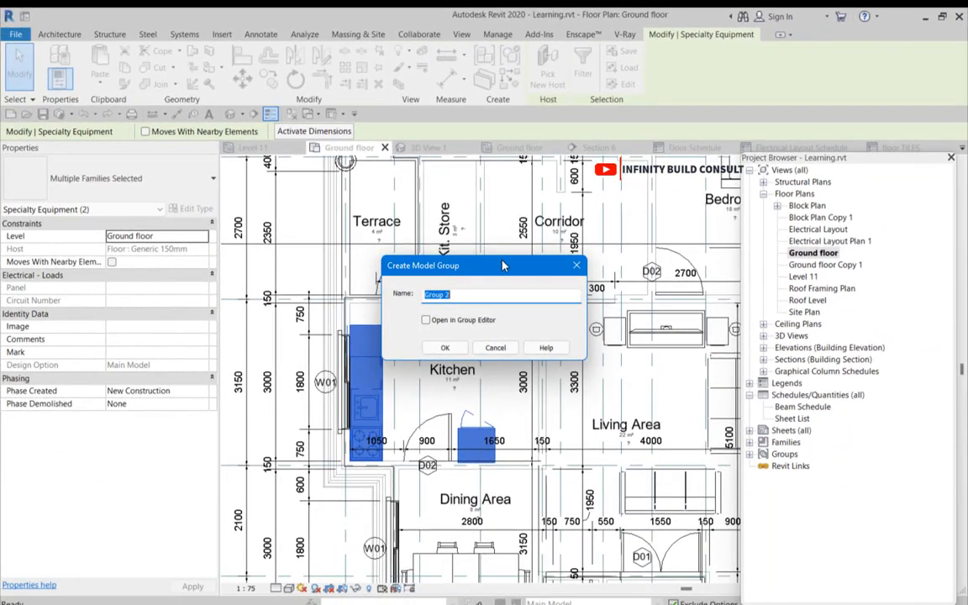
text(Kitchen acces)
click(445, 347)
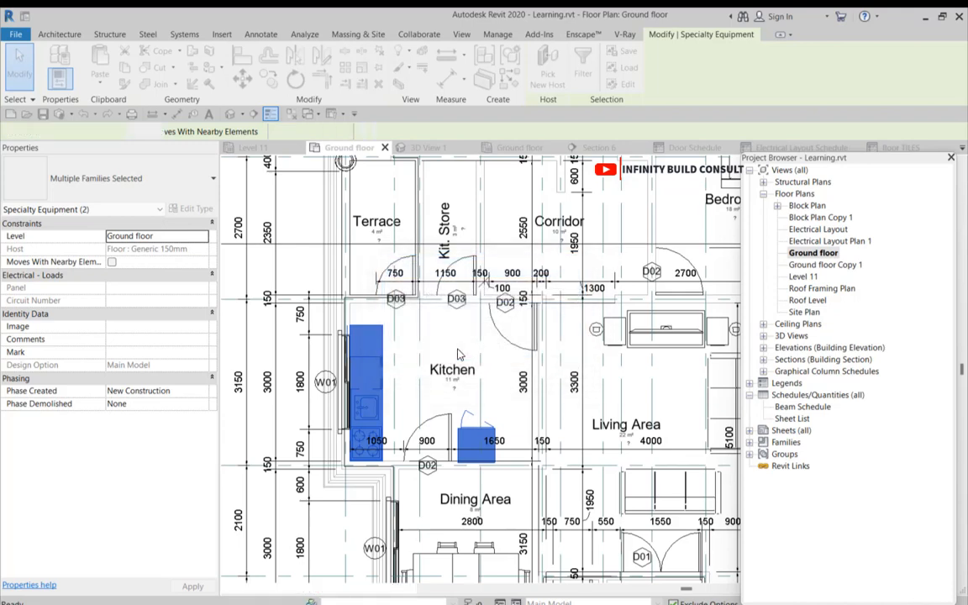
- Expand the Groups branch, locate Kitchen acces among the model groups, and select that group in the Kitchen of the plan
scroll(484, 397, down, 3)
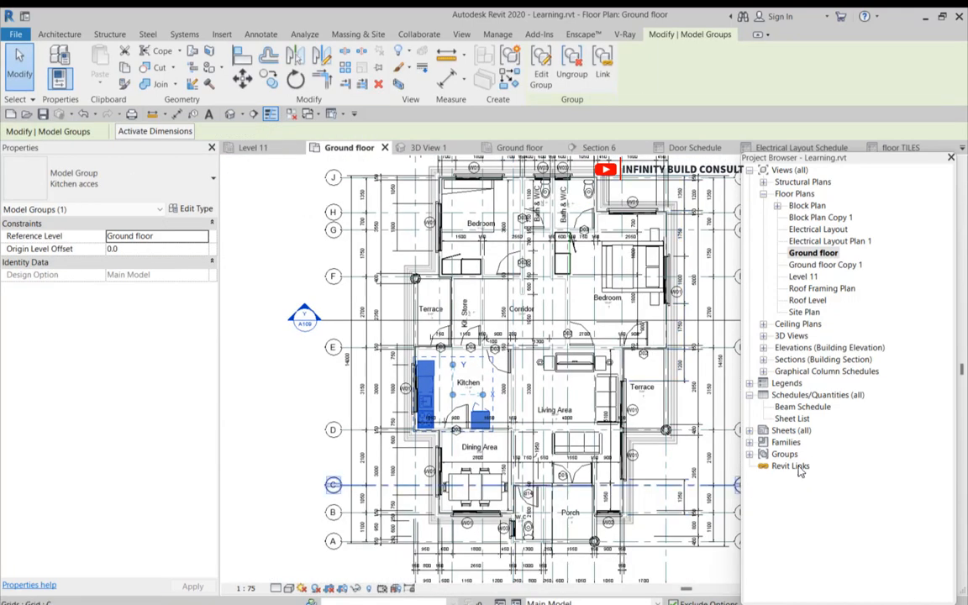
click(751, 455)
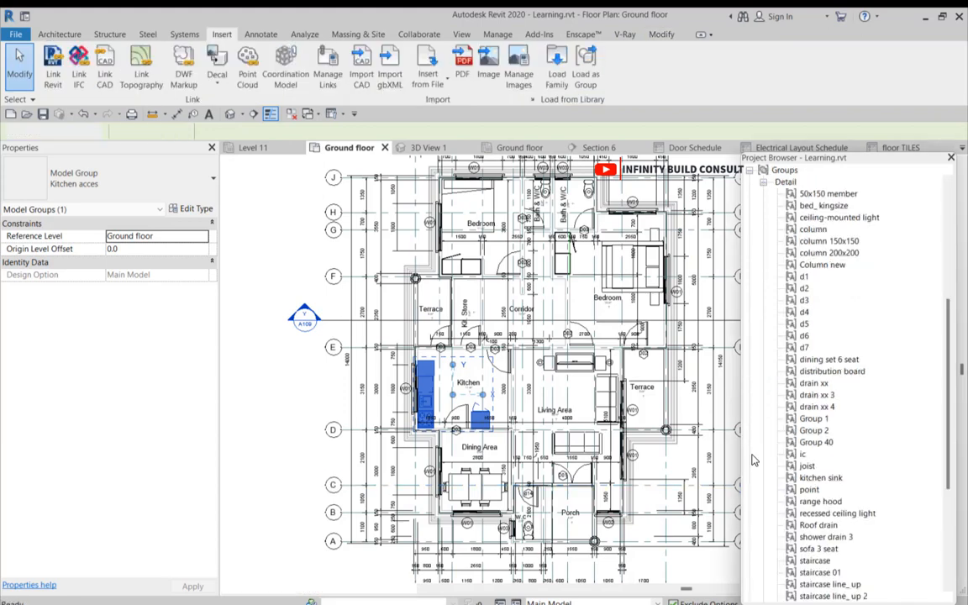
scroll(764, 437, down, 7)
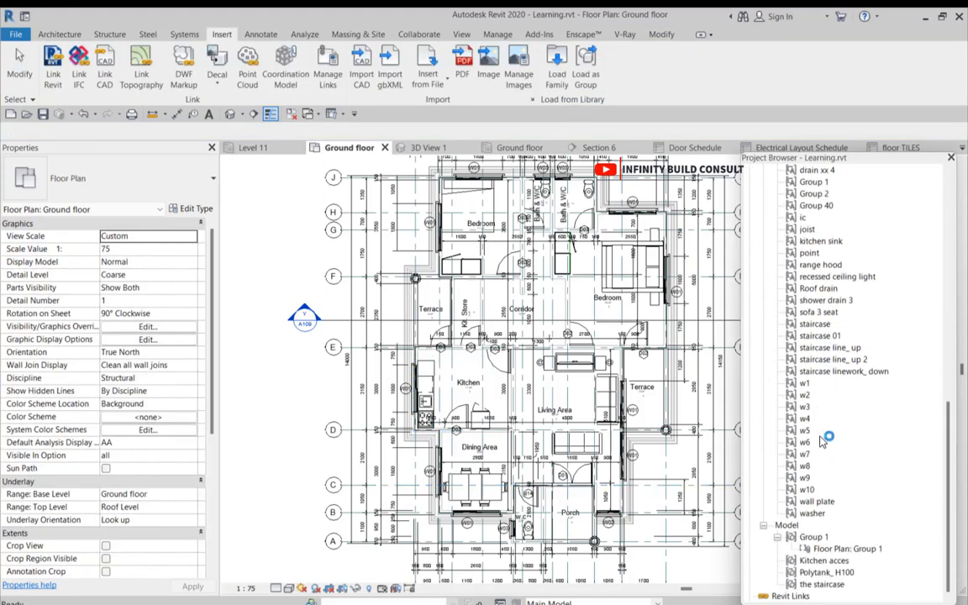
click(815, 563)
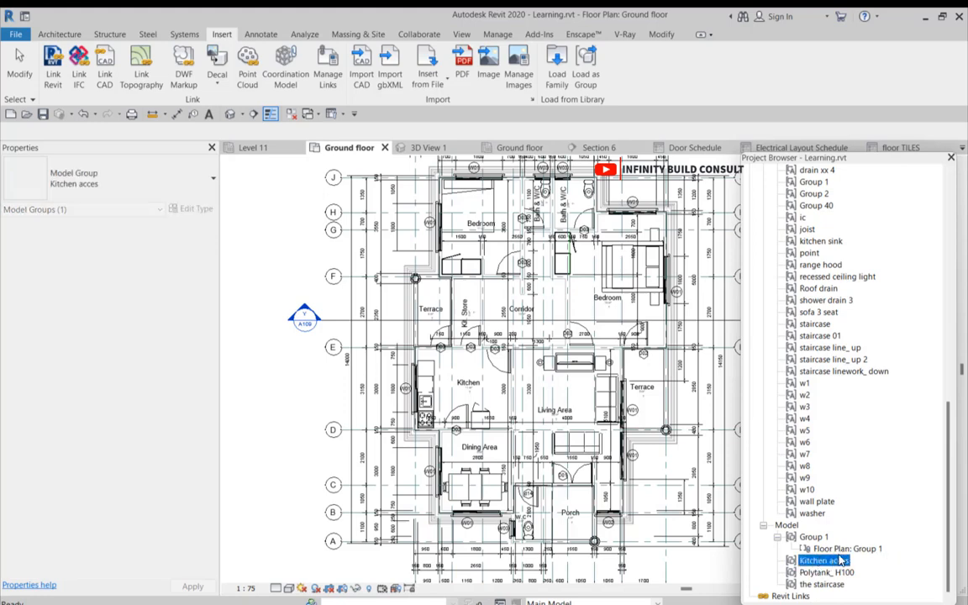
scroll(840, 557, up, 3)
click(455, 399)
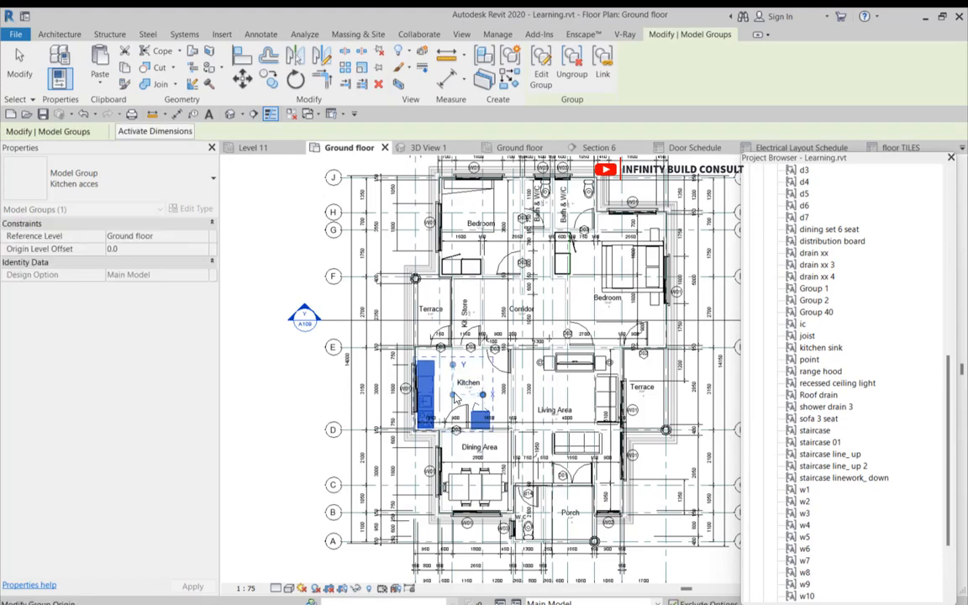
- Duplicate the type of the Kitchen acces group as Kitchen acces 2, locate it among the model groups, and clear the selection
scroll(346, 406, down, 4)
key(Escape)
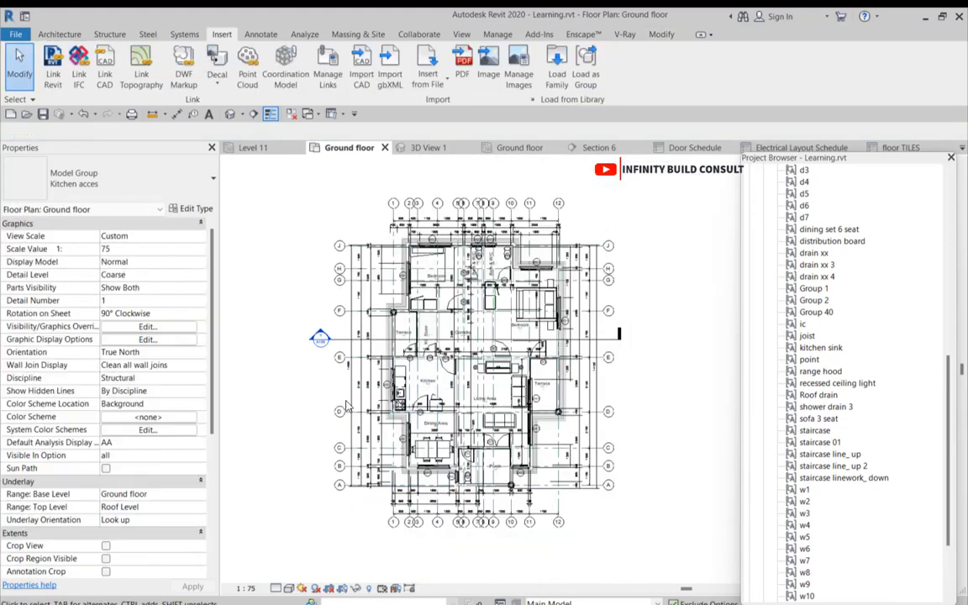
scroll(346, 407, up, 3)
key(ctrl+Left)
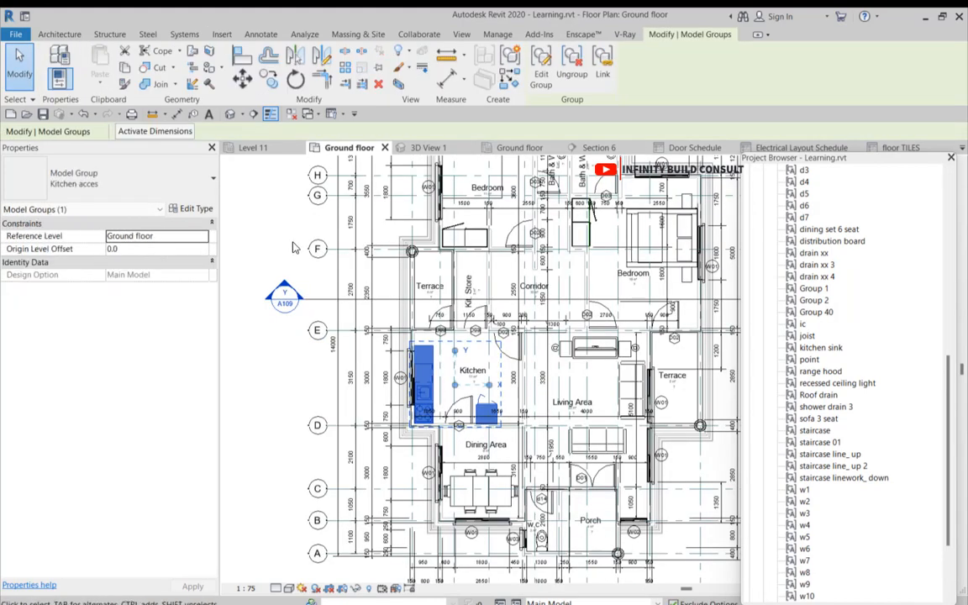
click(193, 210)
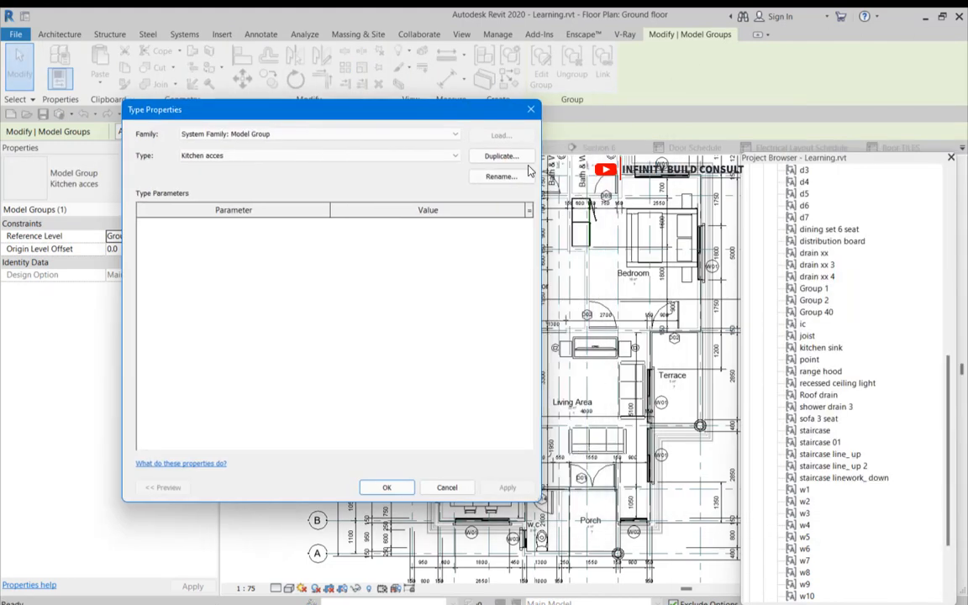
click(511, 158)
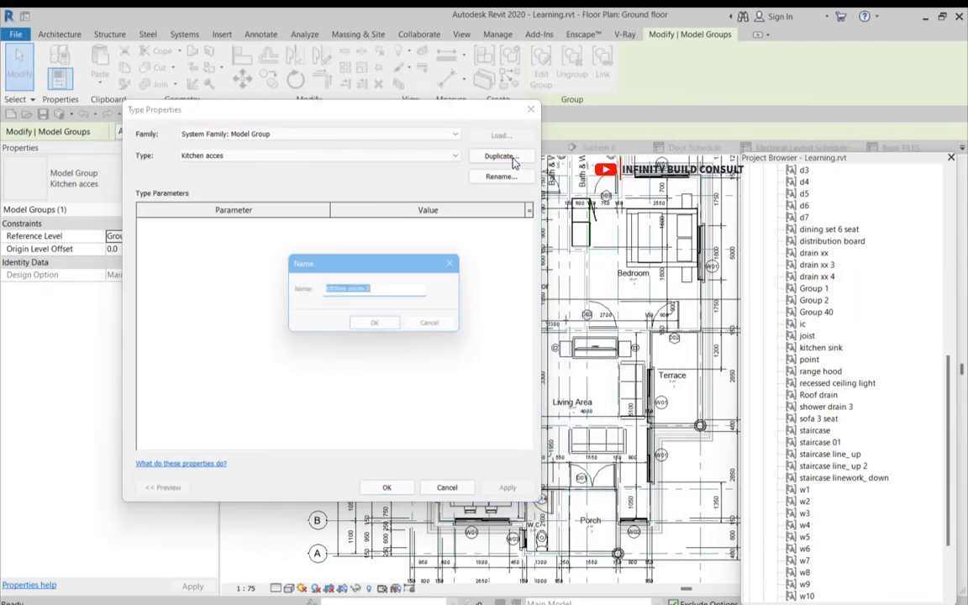
click(375, 327)
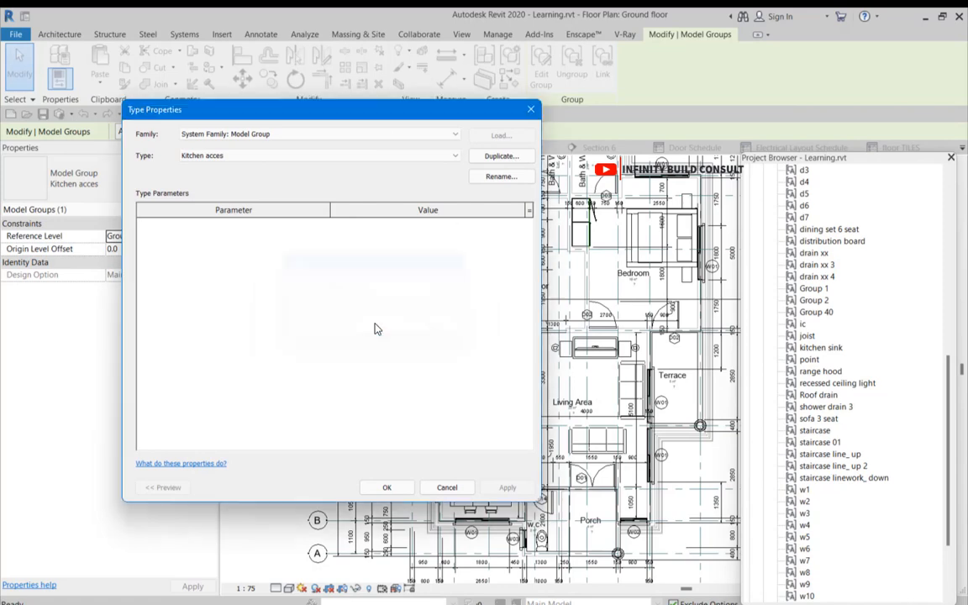
click(387, 487)
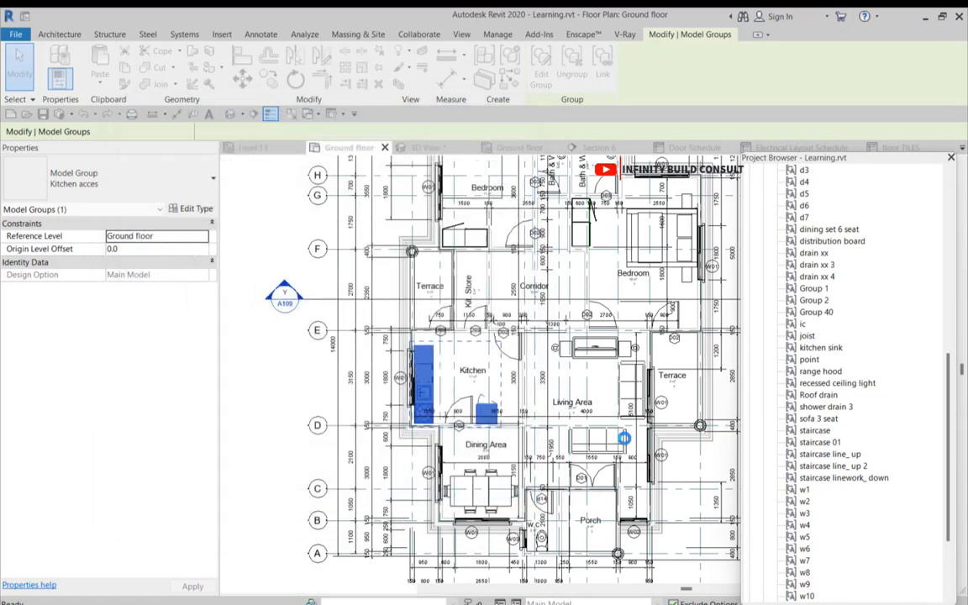
scroll(830, 428, down, 3)
scroll(836, 445, down, 1)
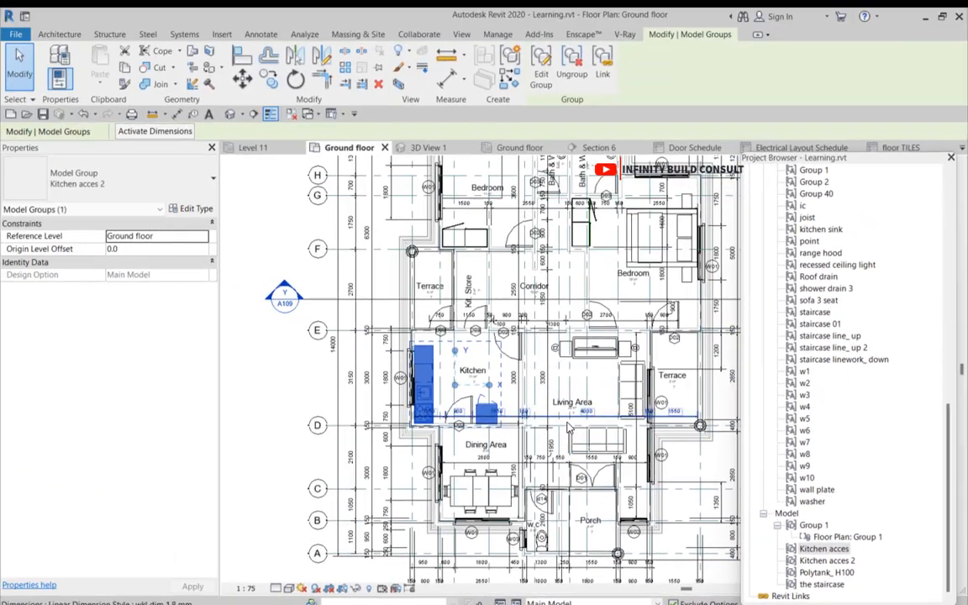
scroll(545, 415, down, 5)
click(415, 409)
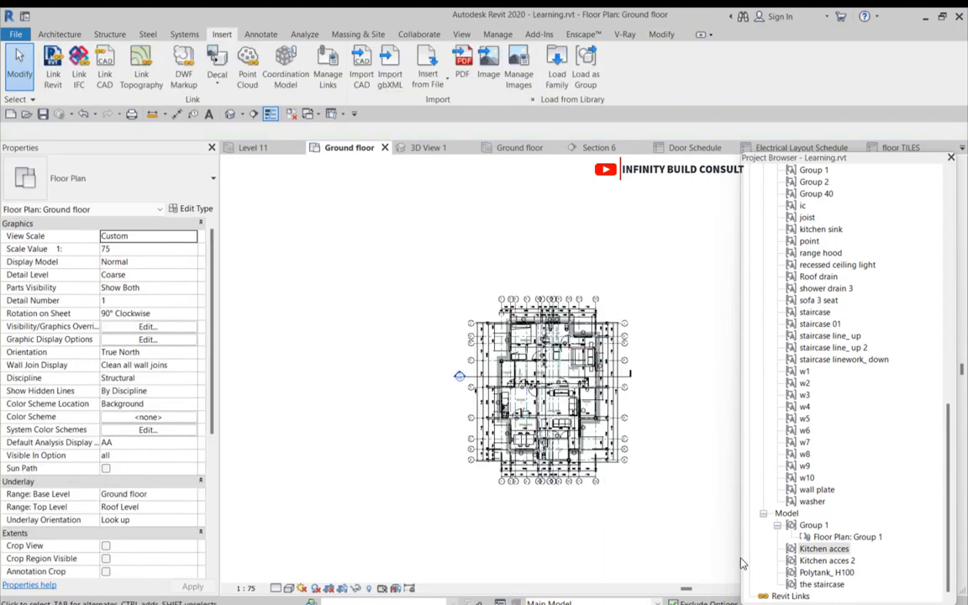
- Collapse the Groups branch in the Project Browser
scroll(622, 420, up, 1)
scroll(853, 322, up, 3)
scroll(853, 321, up, 6)
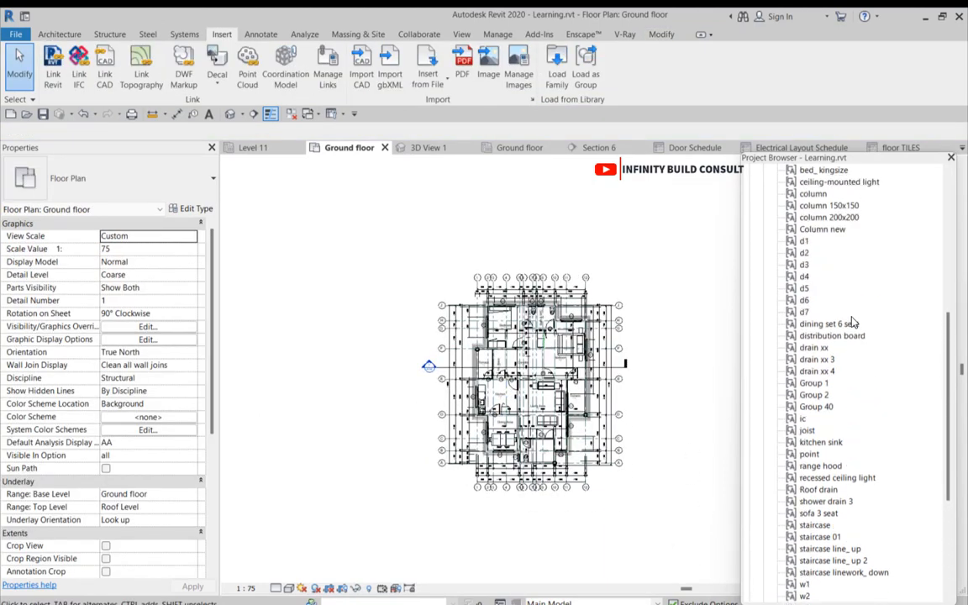
click(749, 265)
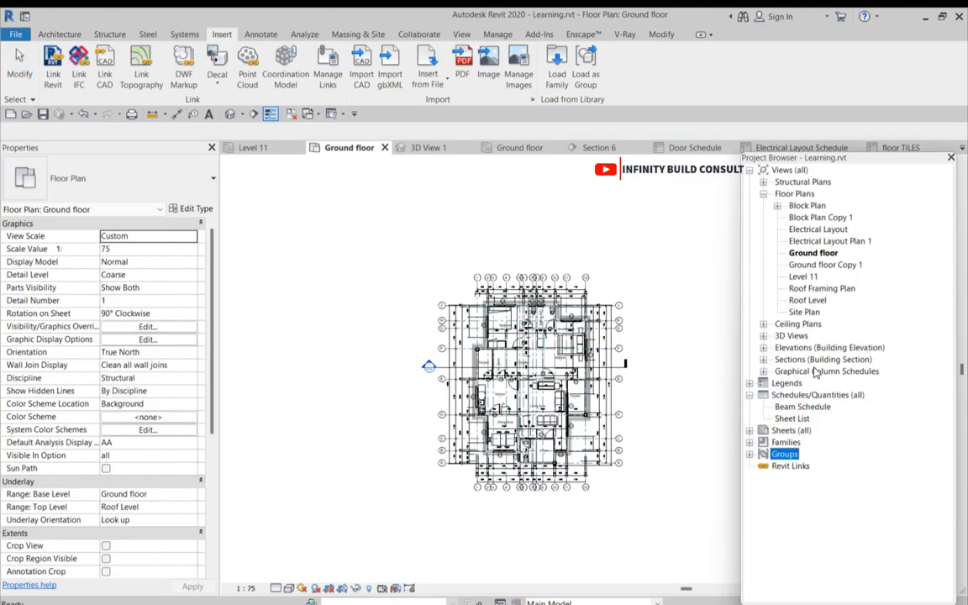
- Examine the New Link and Manage Links options of Revit Links in the Project Browser without linking a file
click(795, 468)
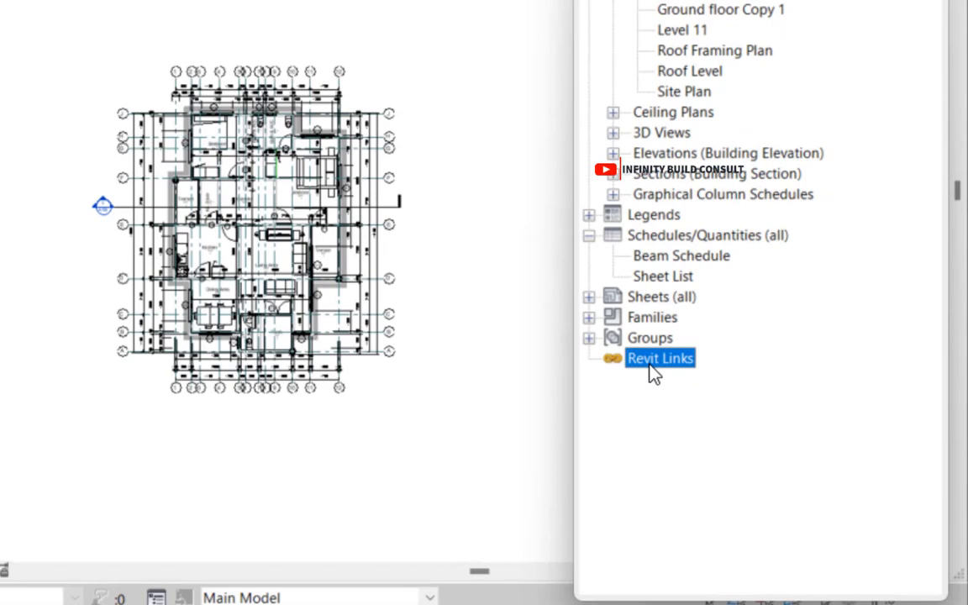
right_click(654, 374)
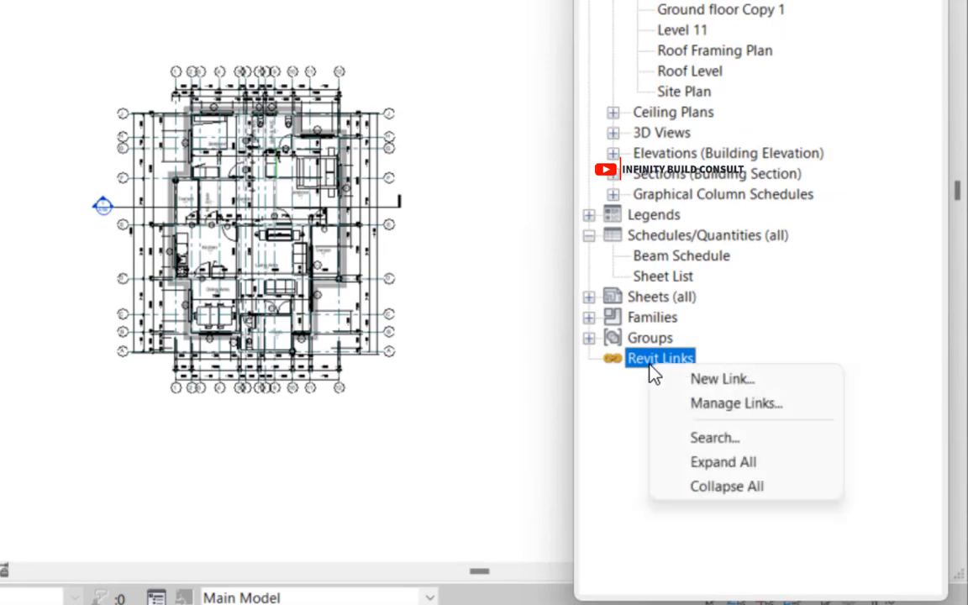
click(786, 383)
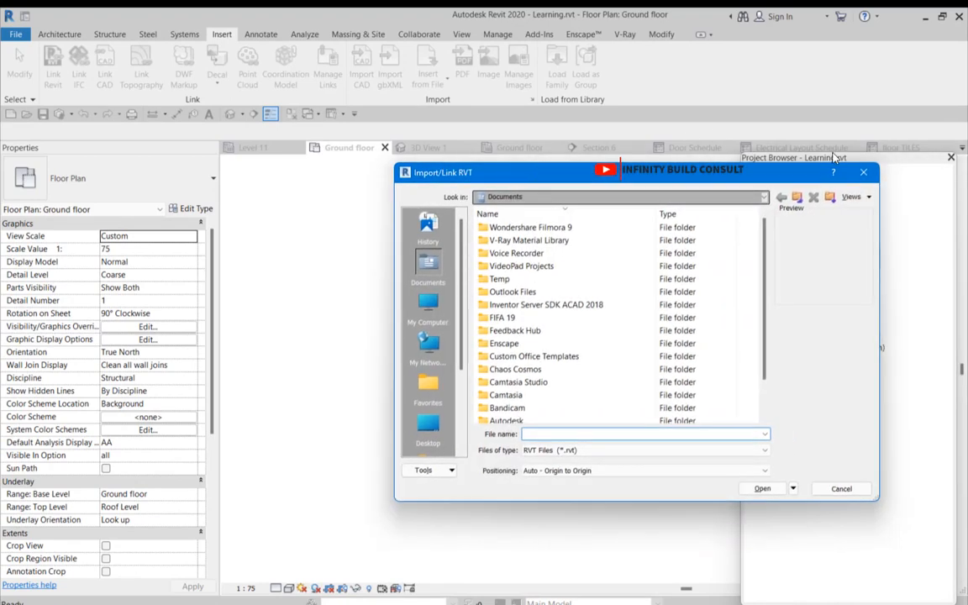
click(864, 171)
right_click(785, 467)
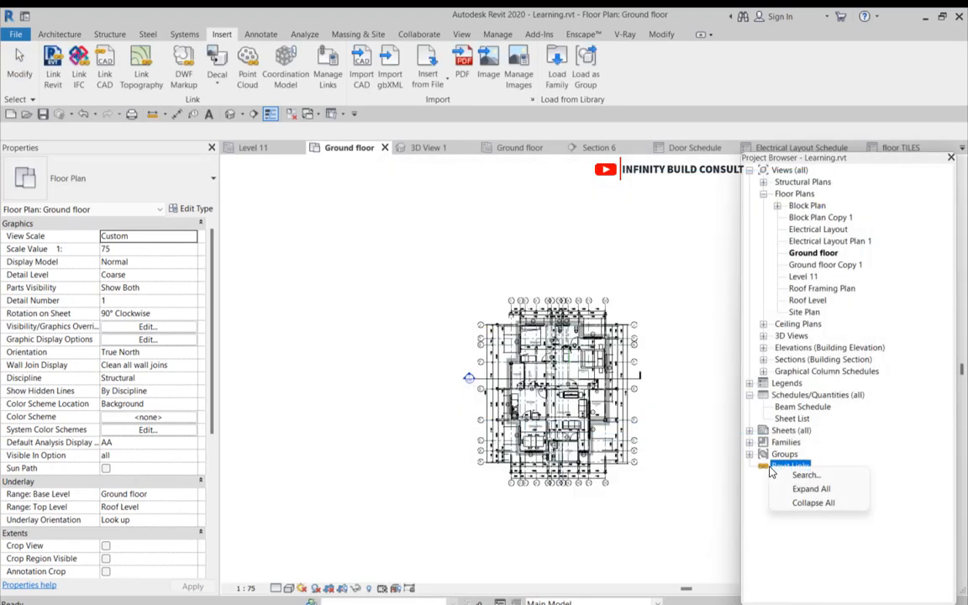
click(779, 466)
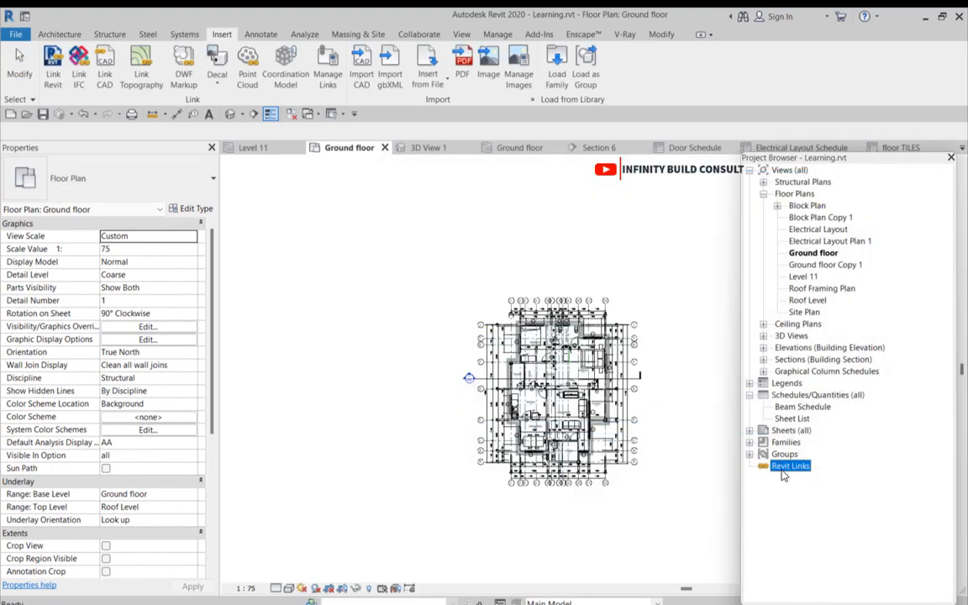
right_click(782, 469)
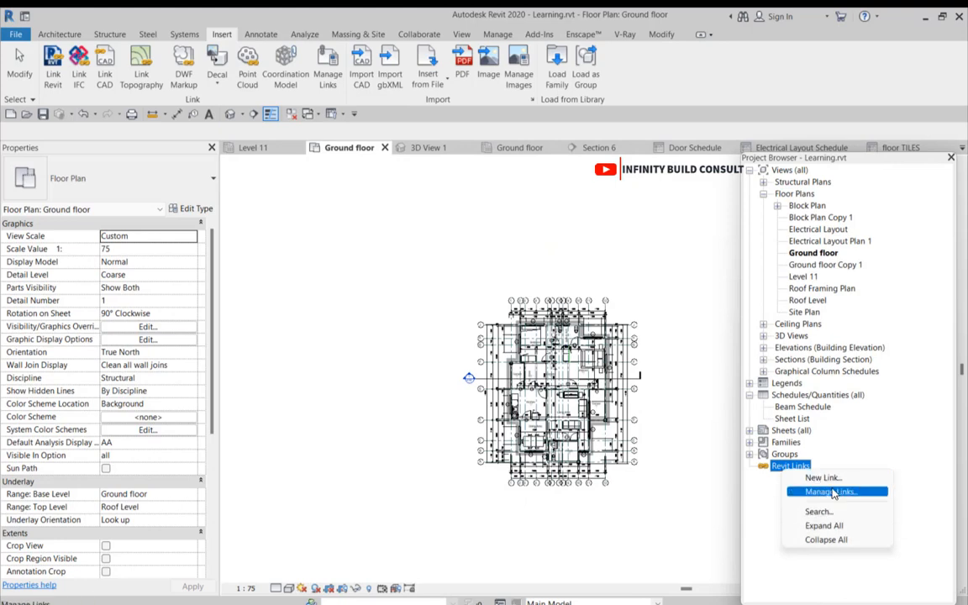
click(709, 487)
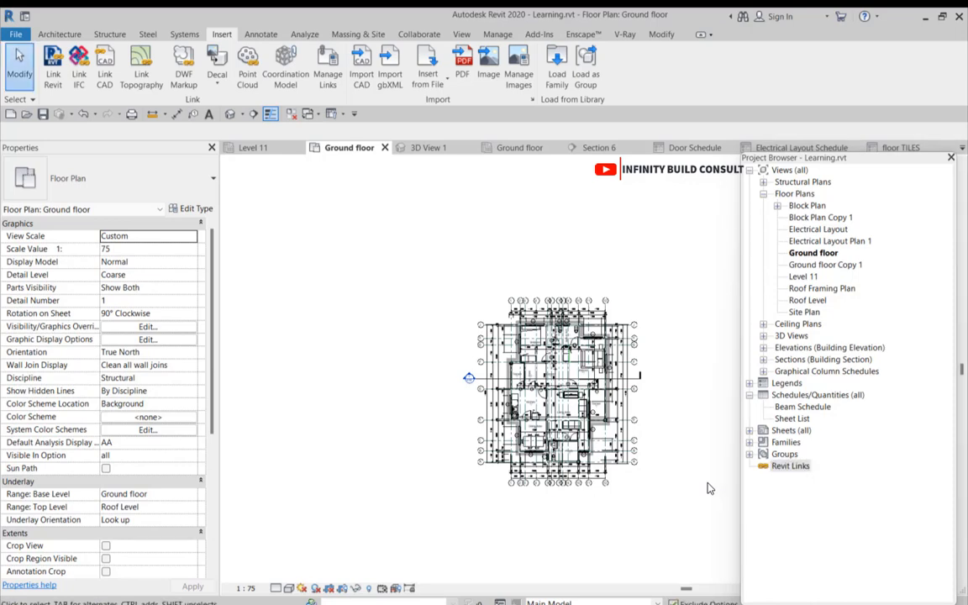
scroll(720, 442, down, 3)
scroll(467, 523, down, 1)
middle_drag(684, 456, 616, 477)
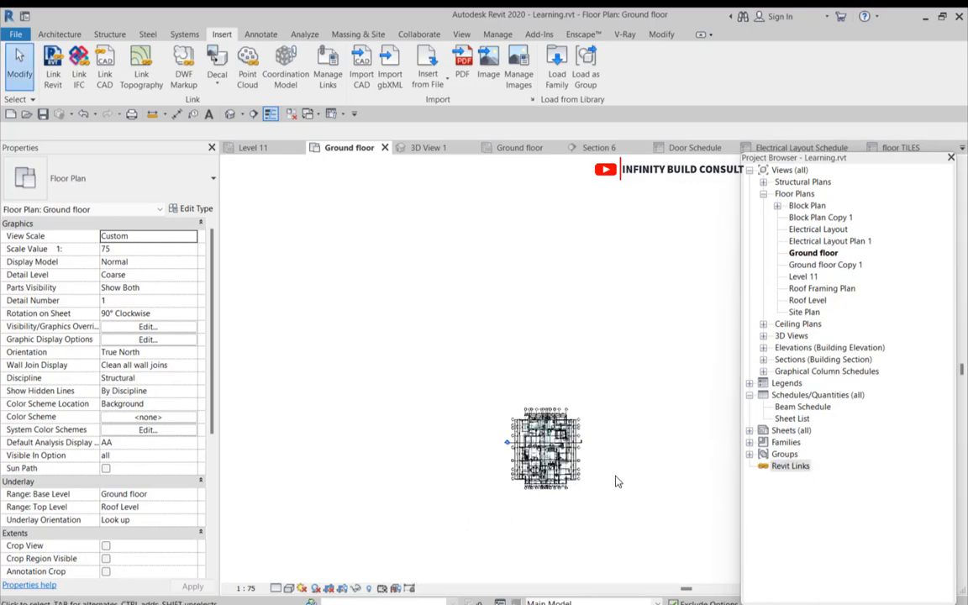
scroll(617, 477, up, 3)
scroll(514, 439, up, 2)
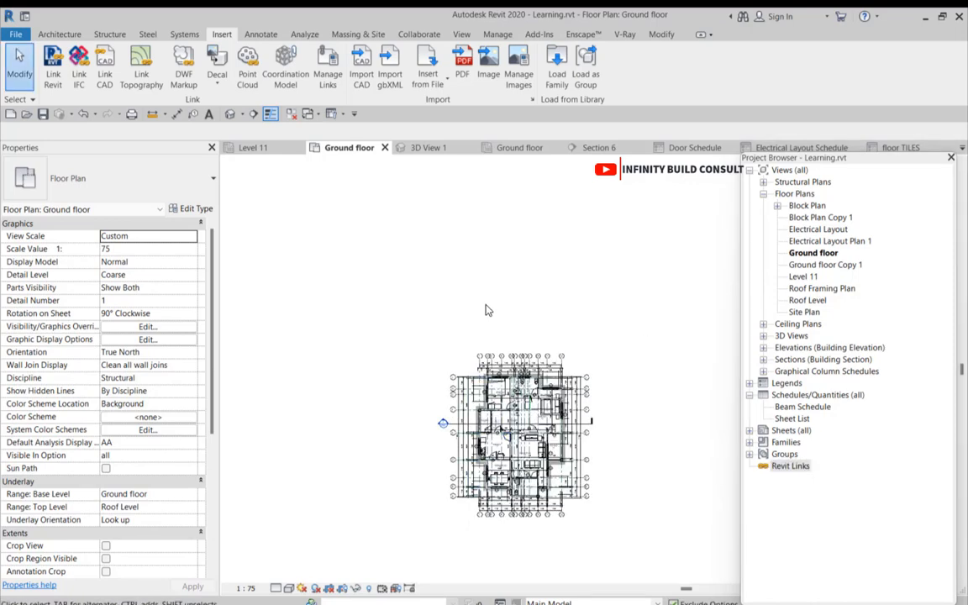
scroll(479, 299, down, 1)
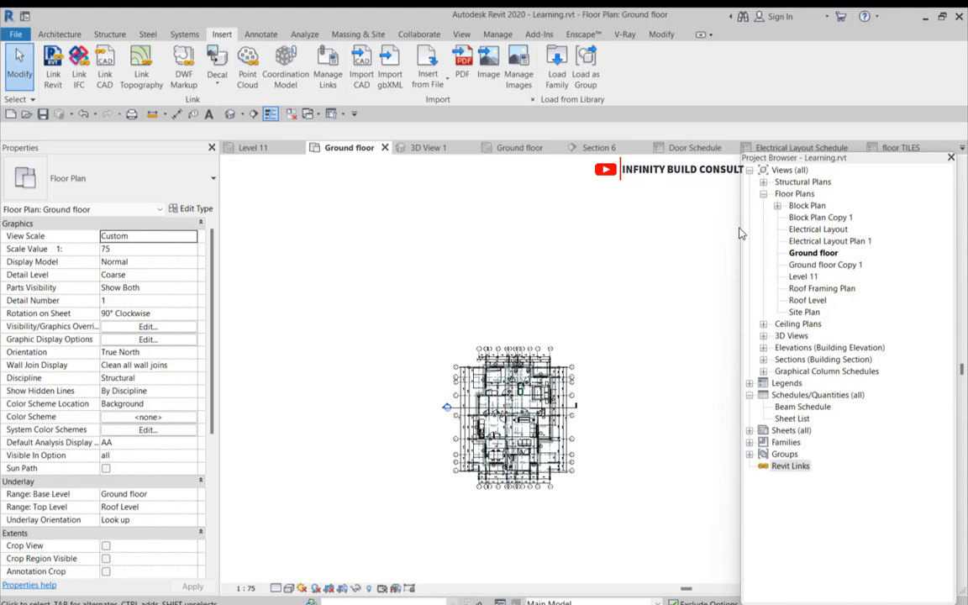
- Apply the "not on sheets" browser organization scheme to the views in the Project Browser
click(788, 171)
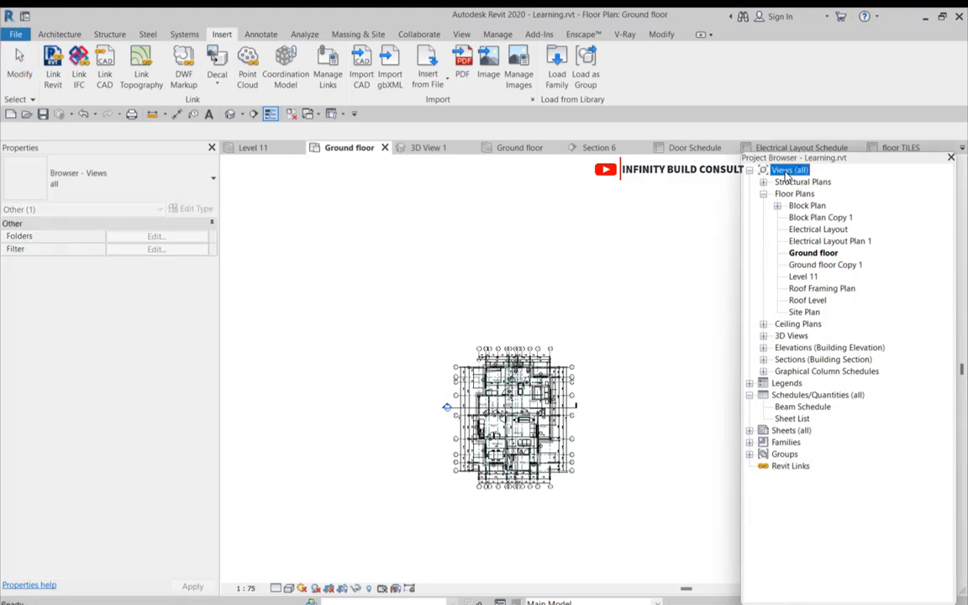
right_click(788, 174)
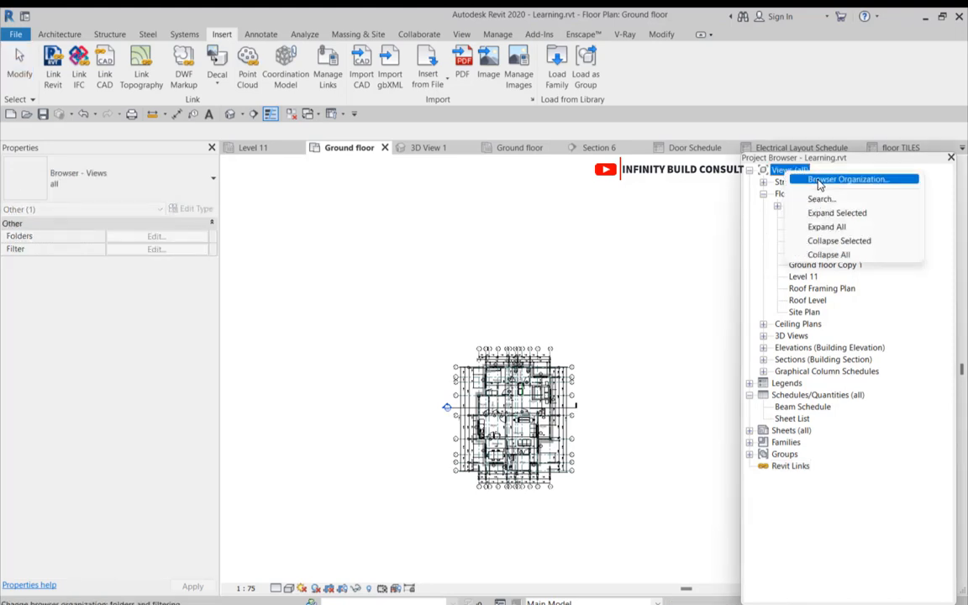
click(820, 180)
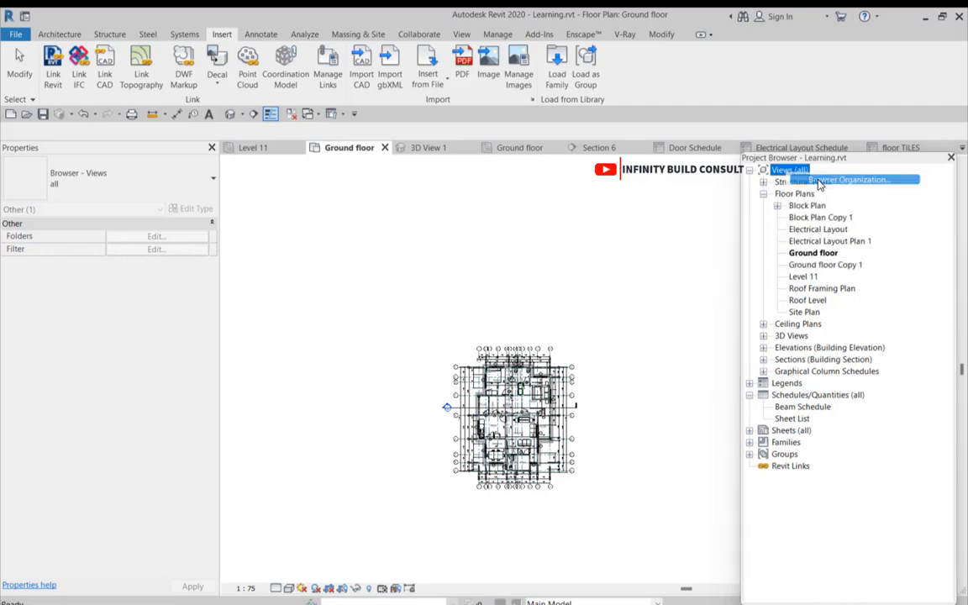
drag(781, 270, 553, 214)
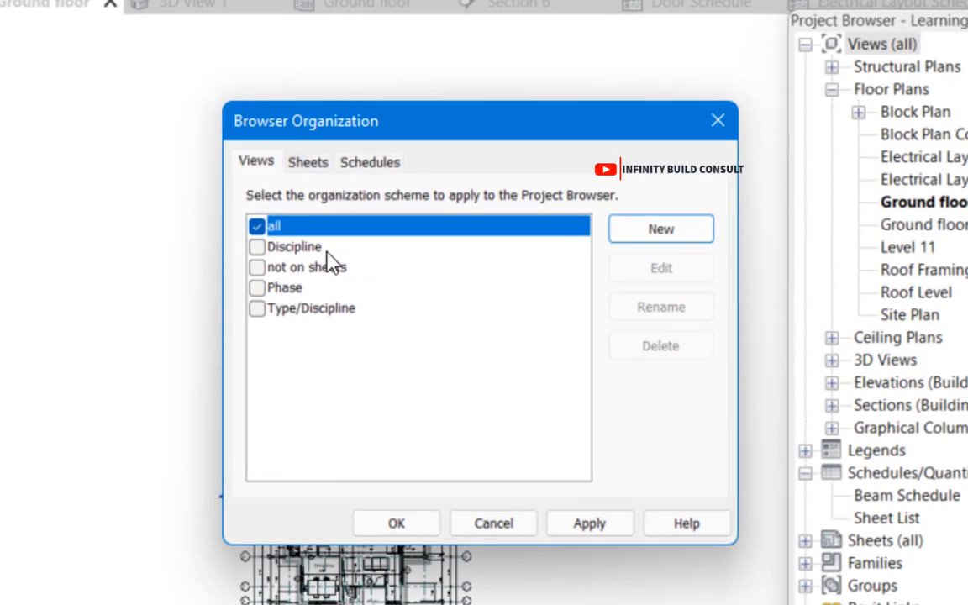
click(257, 267)
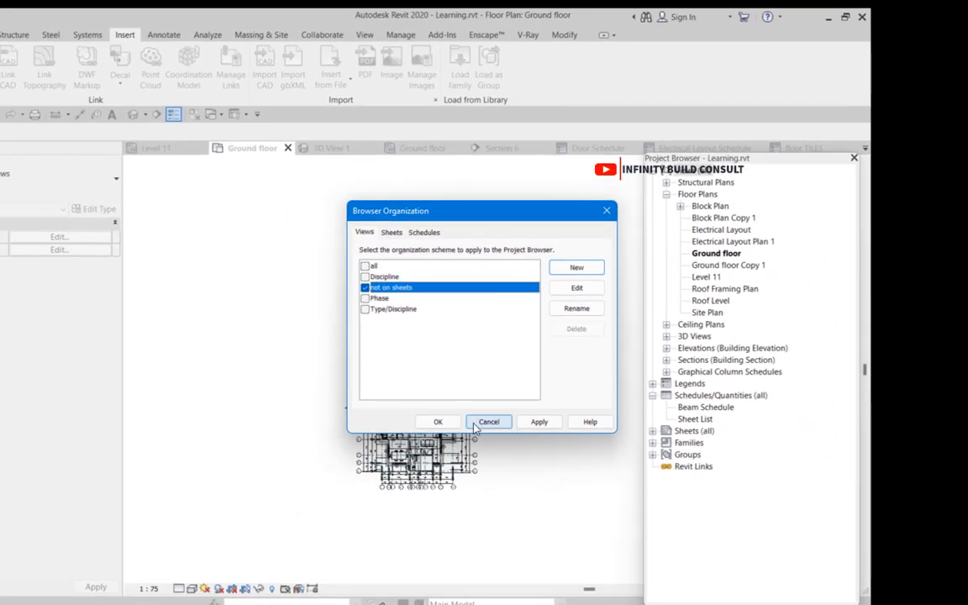
click(438, 421)
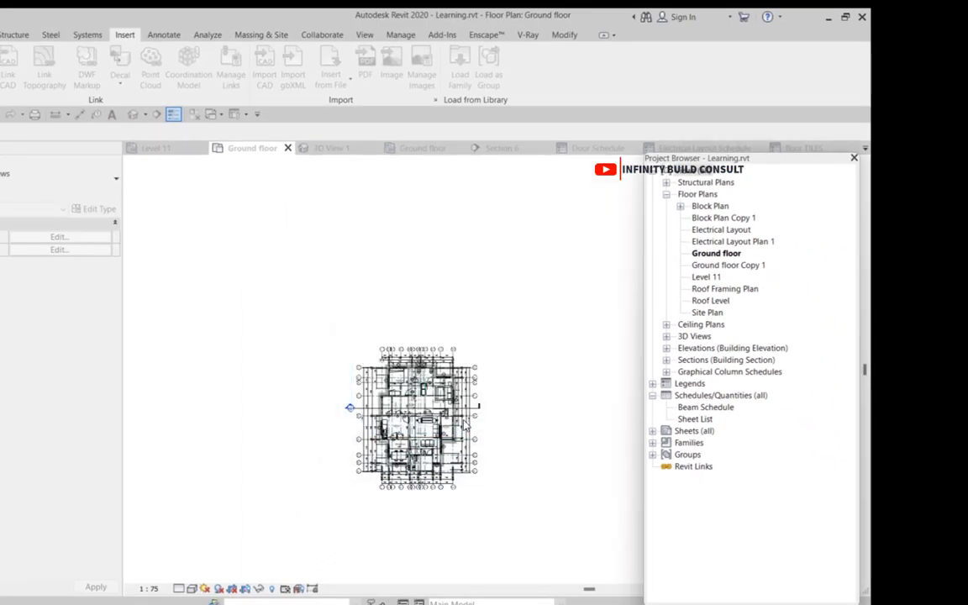
- Open the floor plan views Block Plan Copy 1, Electrical Layout Plan 1 and Ground floor Copy 1 in turn
double_click(733, 208)
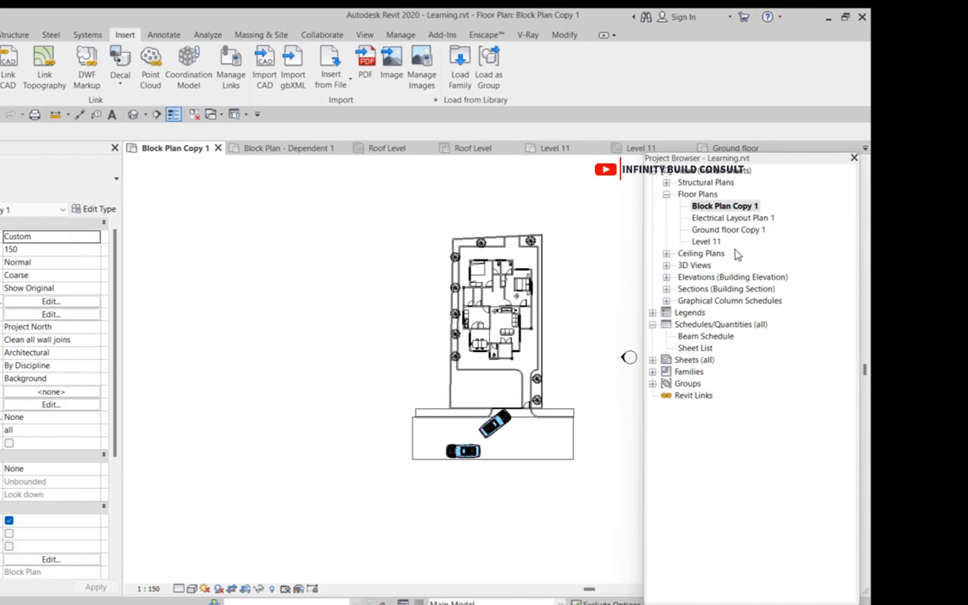
double_click(731, 218)
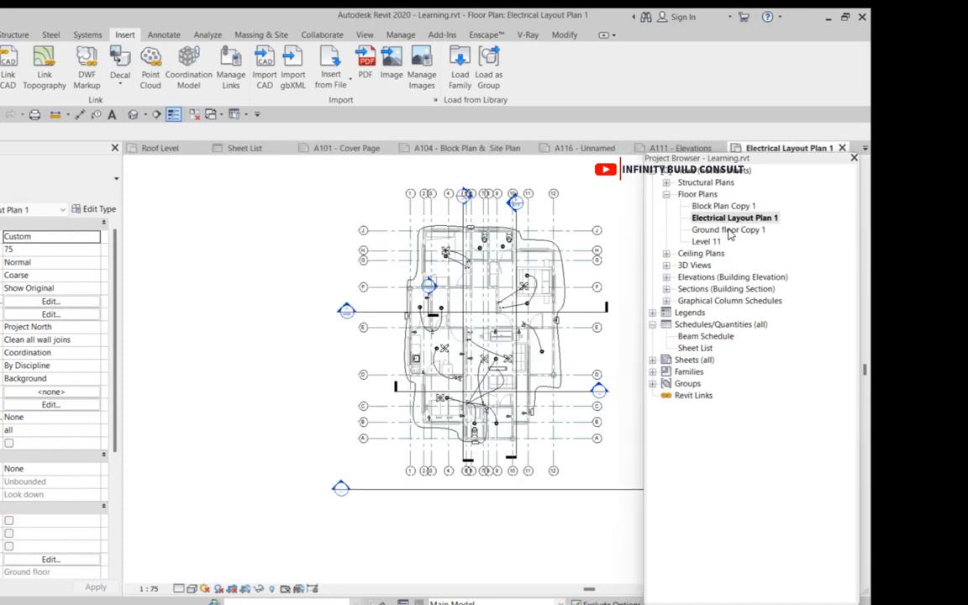
double_click(728, 230)
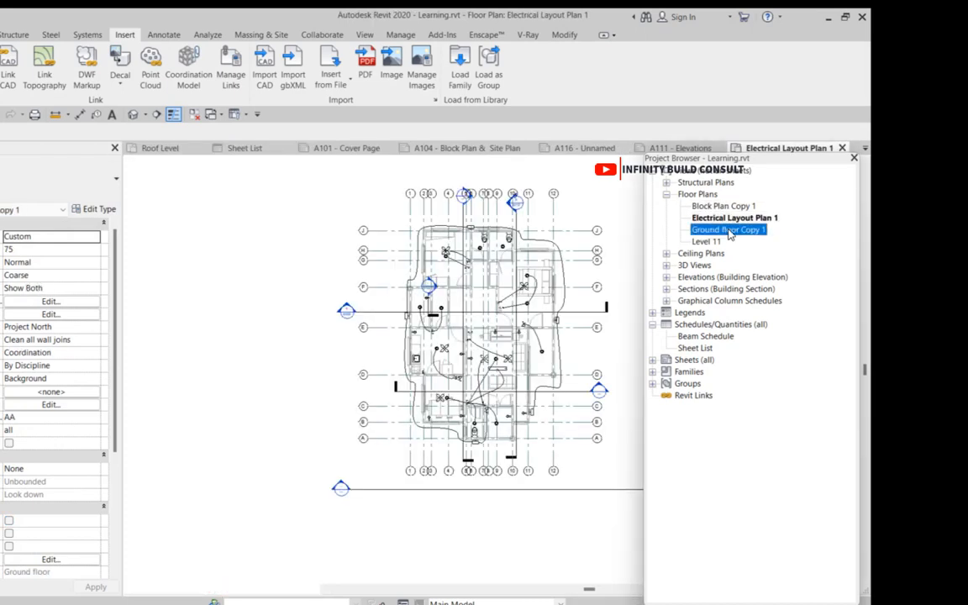
- Set the views' browser organization scheme to Phase, review the schemes for sheets and schedules, and apply the change
click(710, 172)
right_click(710, 174)
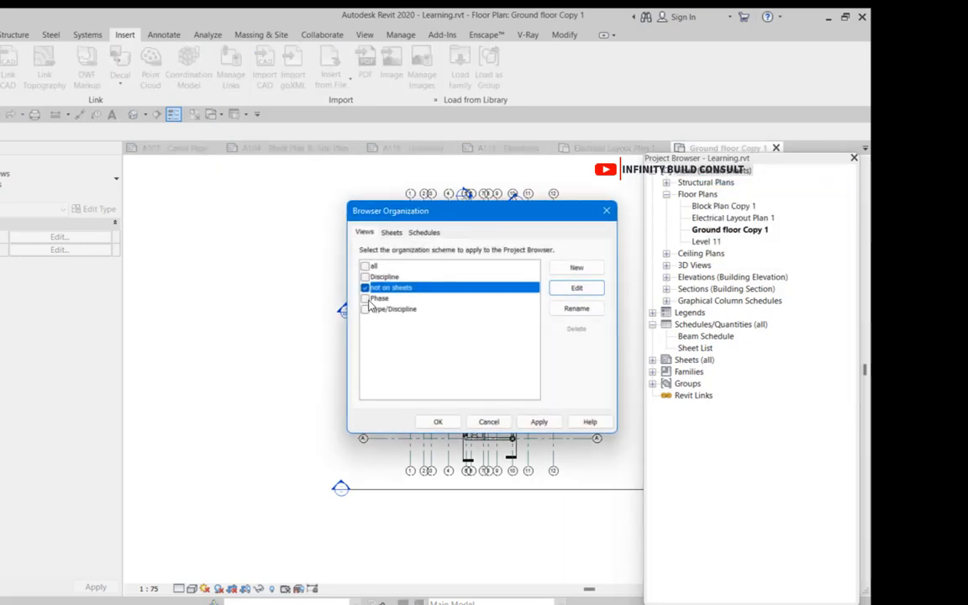
click(366, 298)
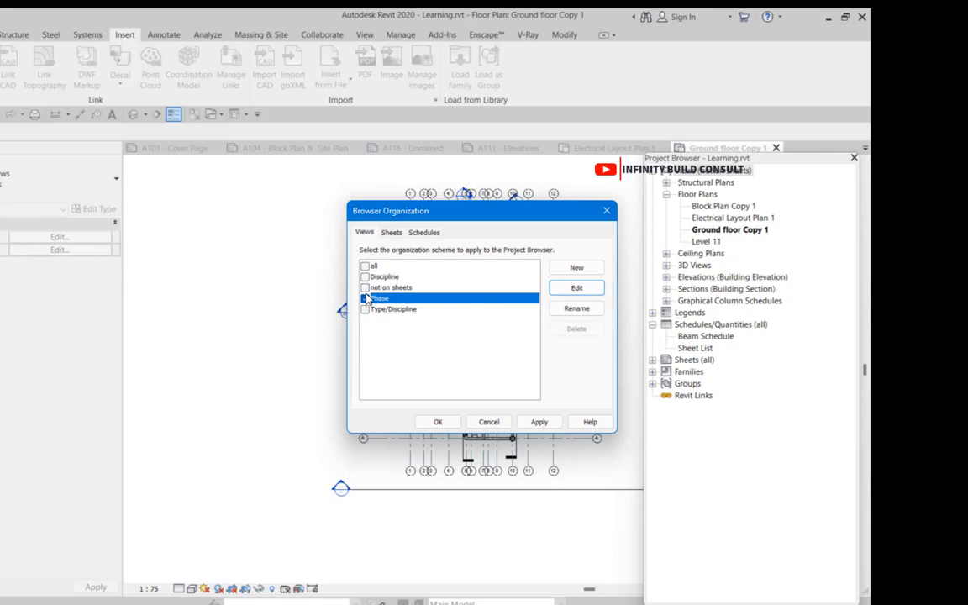
click(391, 236)
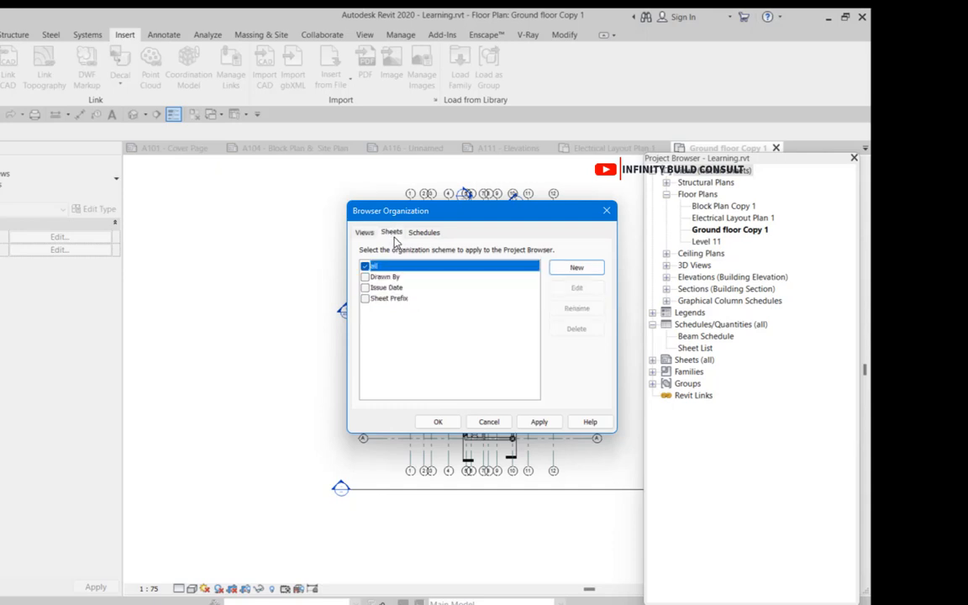
click(434, 239)
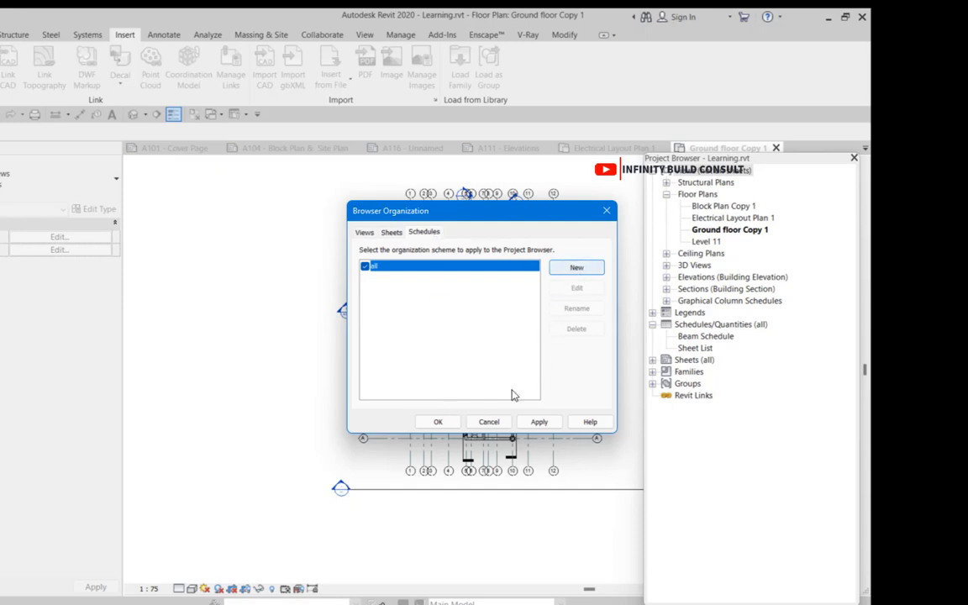
click(438, 422)
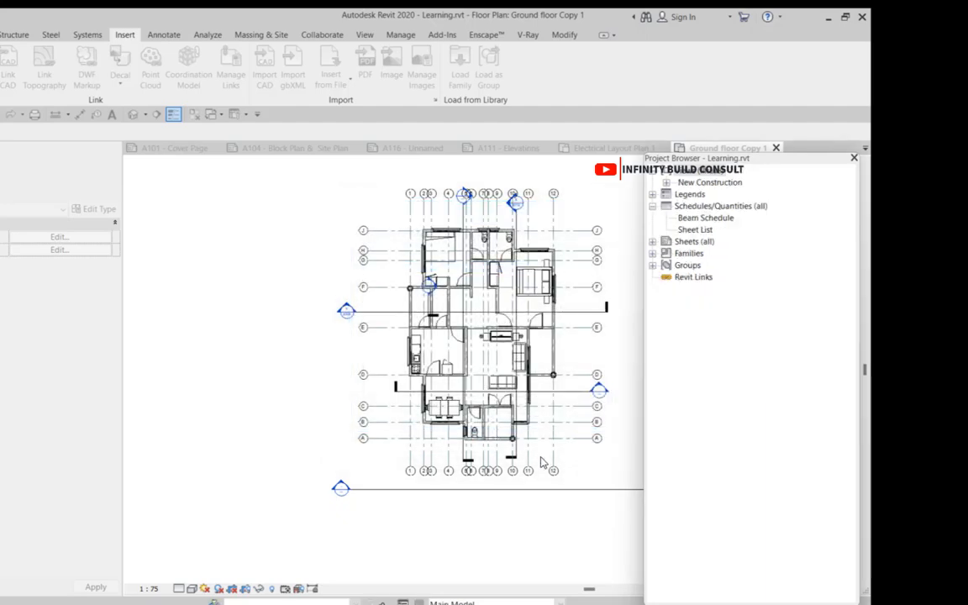
scroll(544, 441, down, 6)
scroll(566, 429, up, 4)
scroll(560, 422, down, 1)
scroll(561, 422, down, 4)
scroll(566, 292, up, 3)
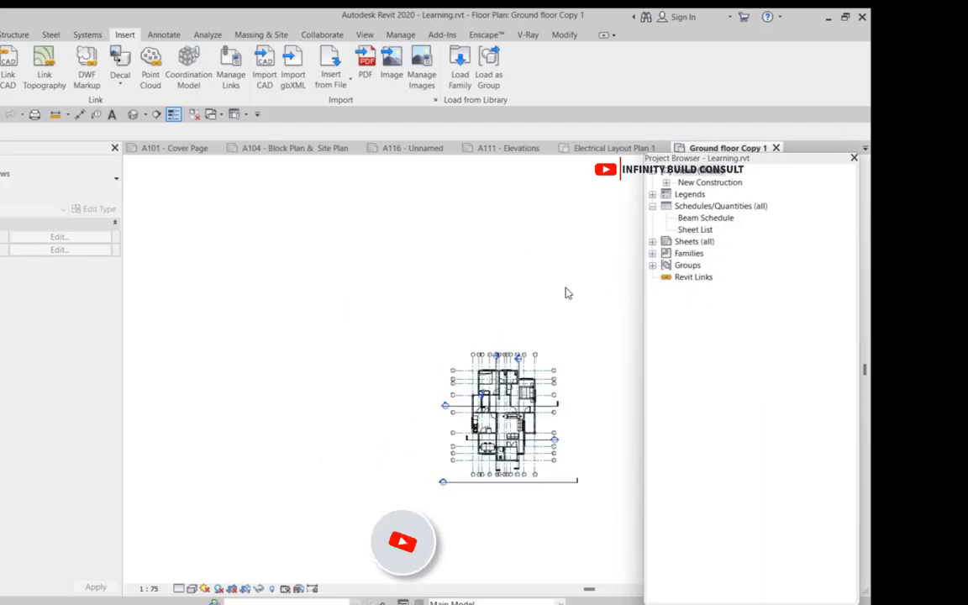
scroll(424, 309, down, 4)
scroll(515, 411, up, 4)
scroll(424, 271, up, 1)
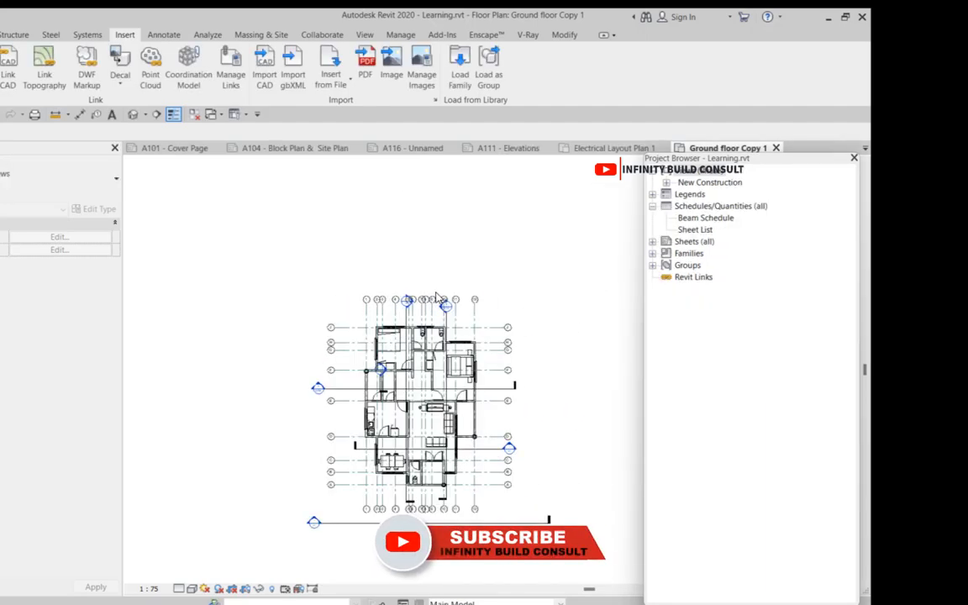
scroll(504, 273, down, 3)
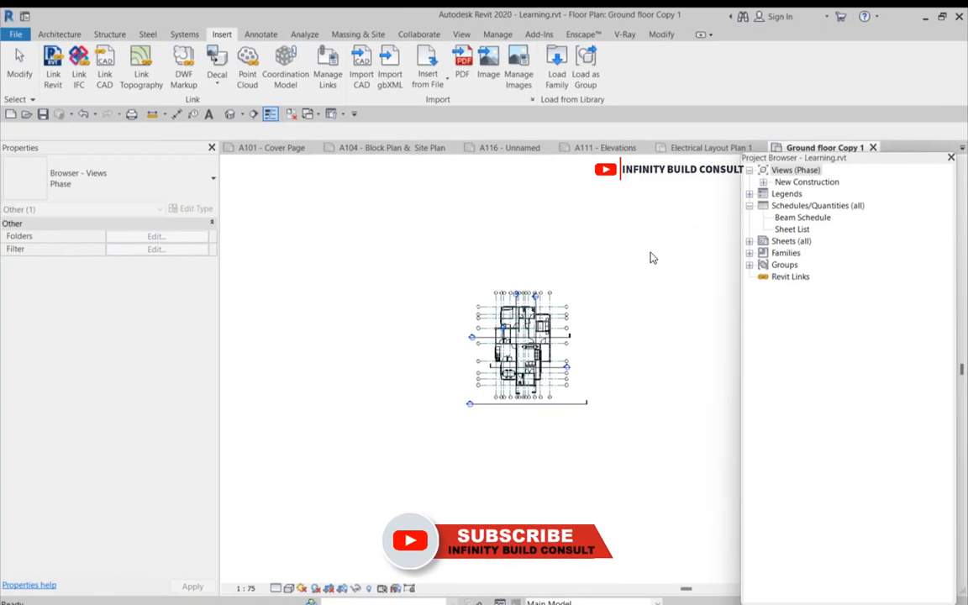